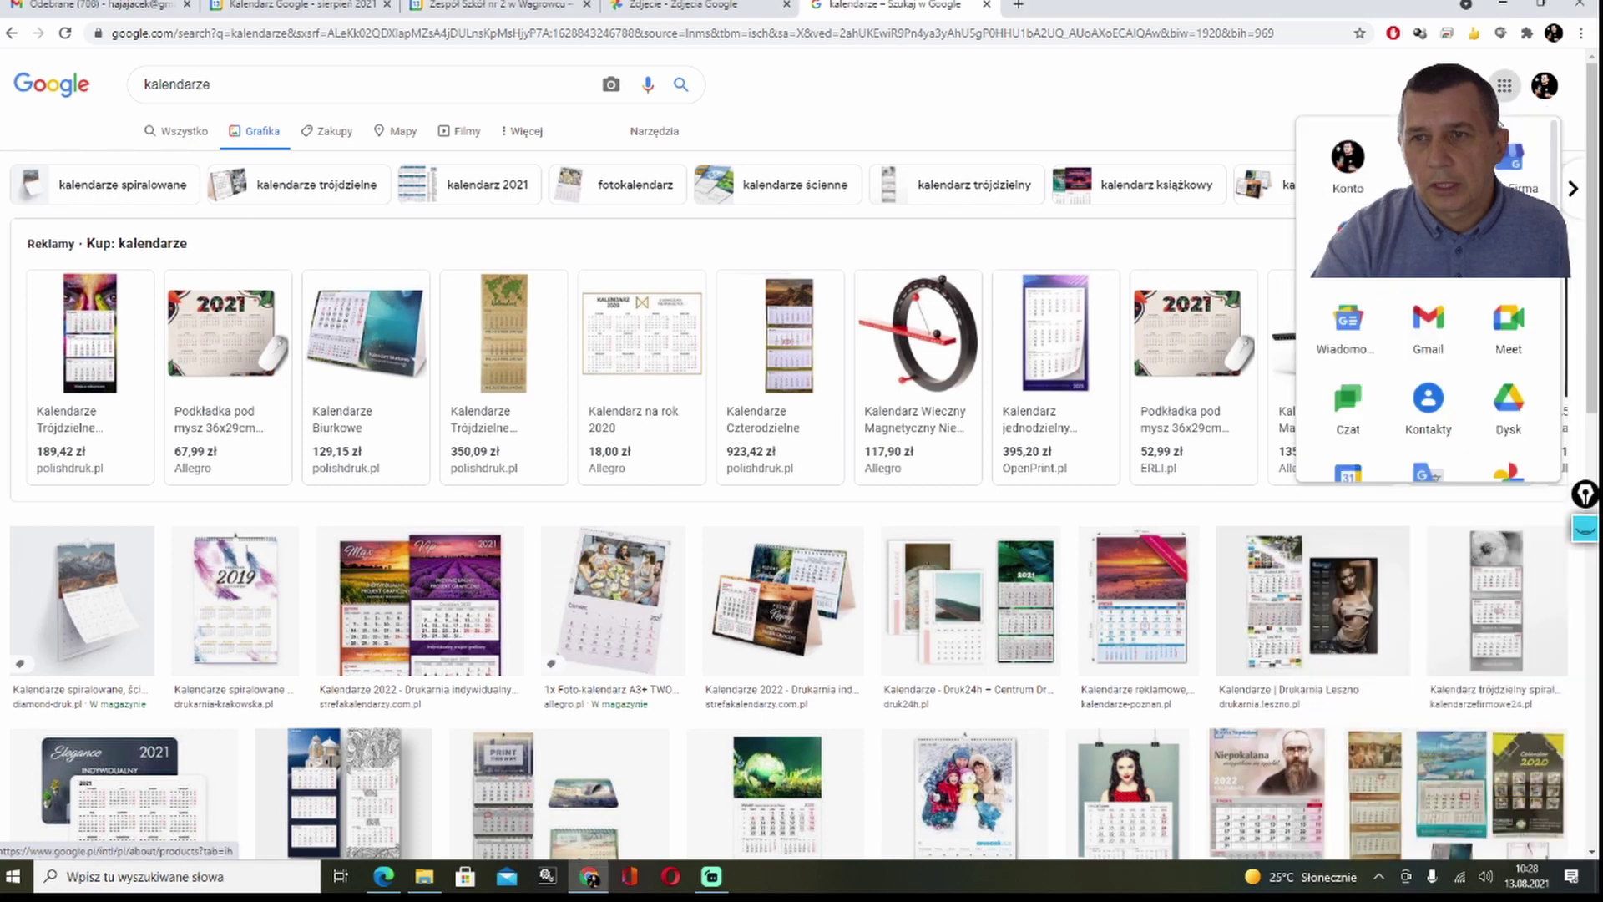
Step: Find Kalendarz in the list of Google apps and open it
scroll(1374, 427, "down", 2)
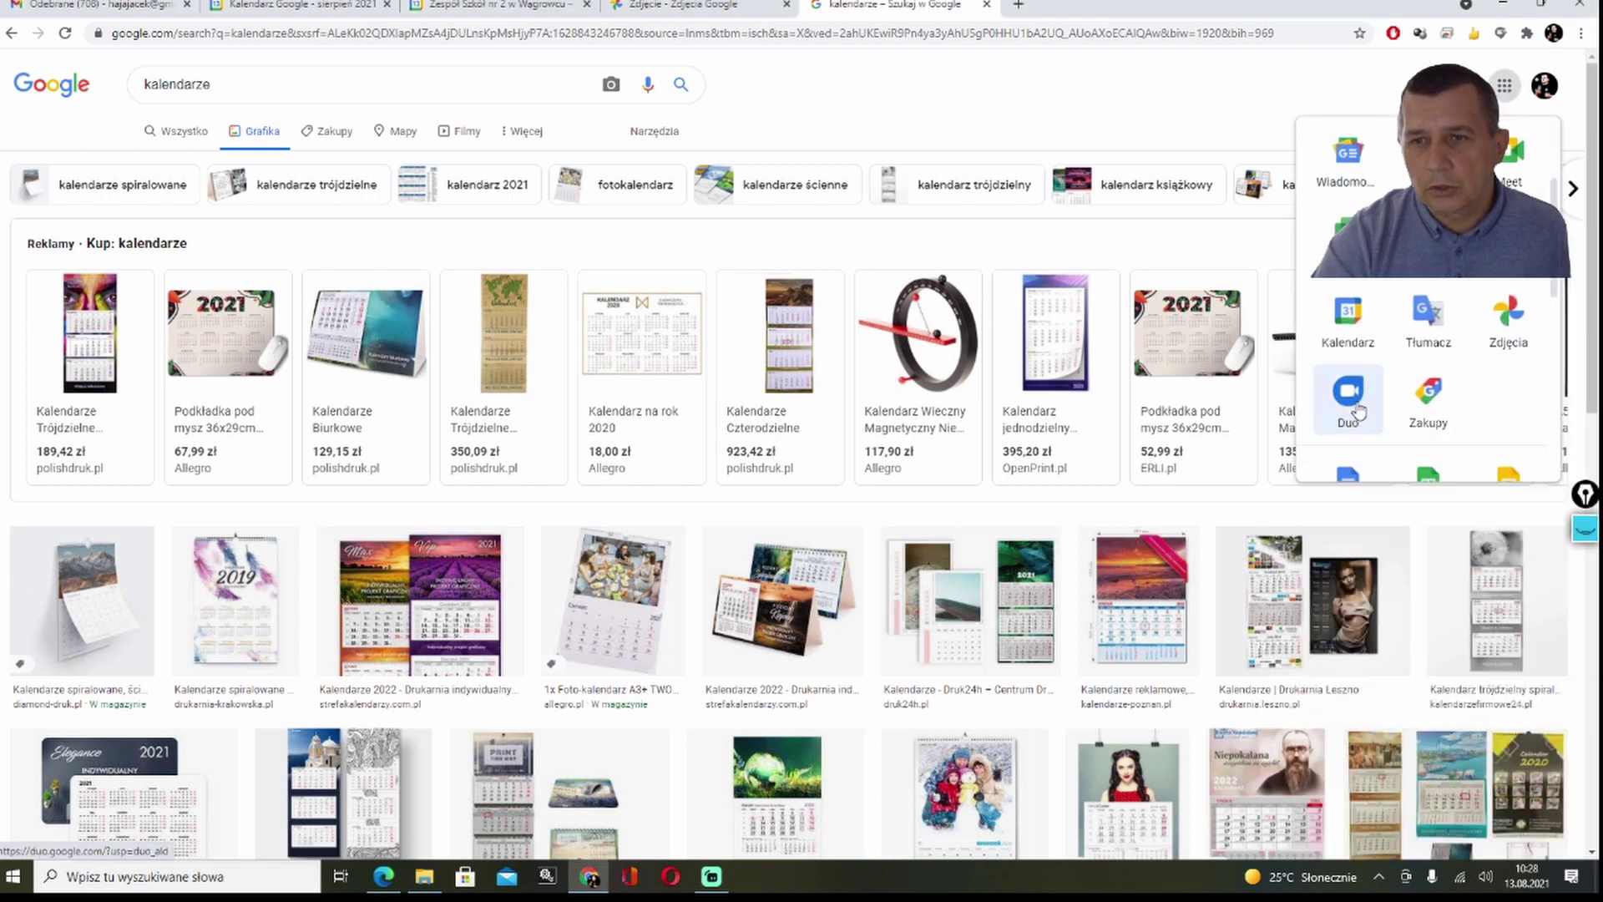
left_click(1350, 333)
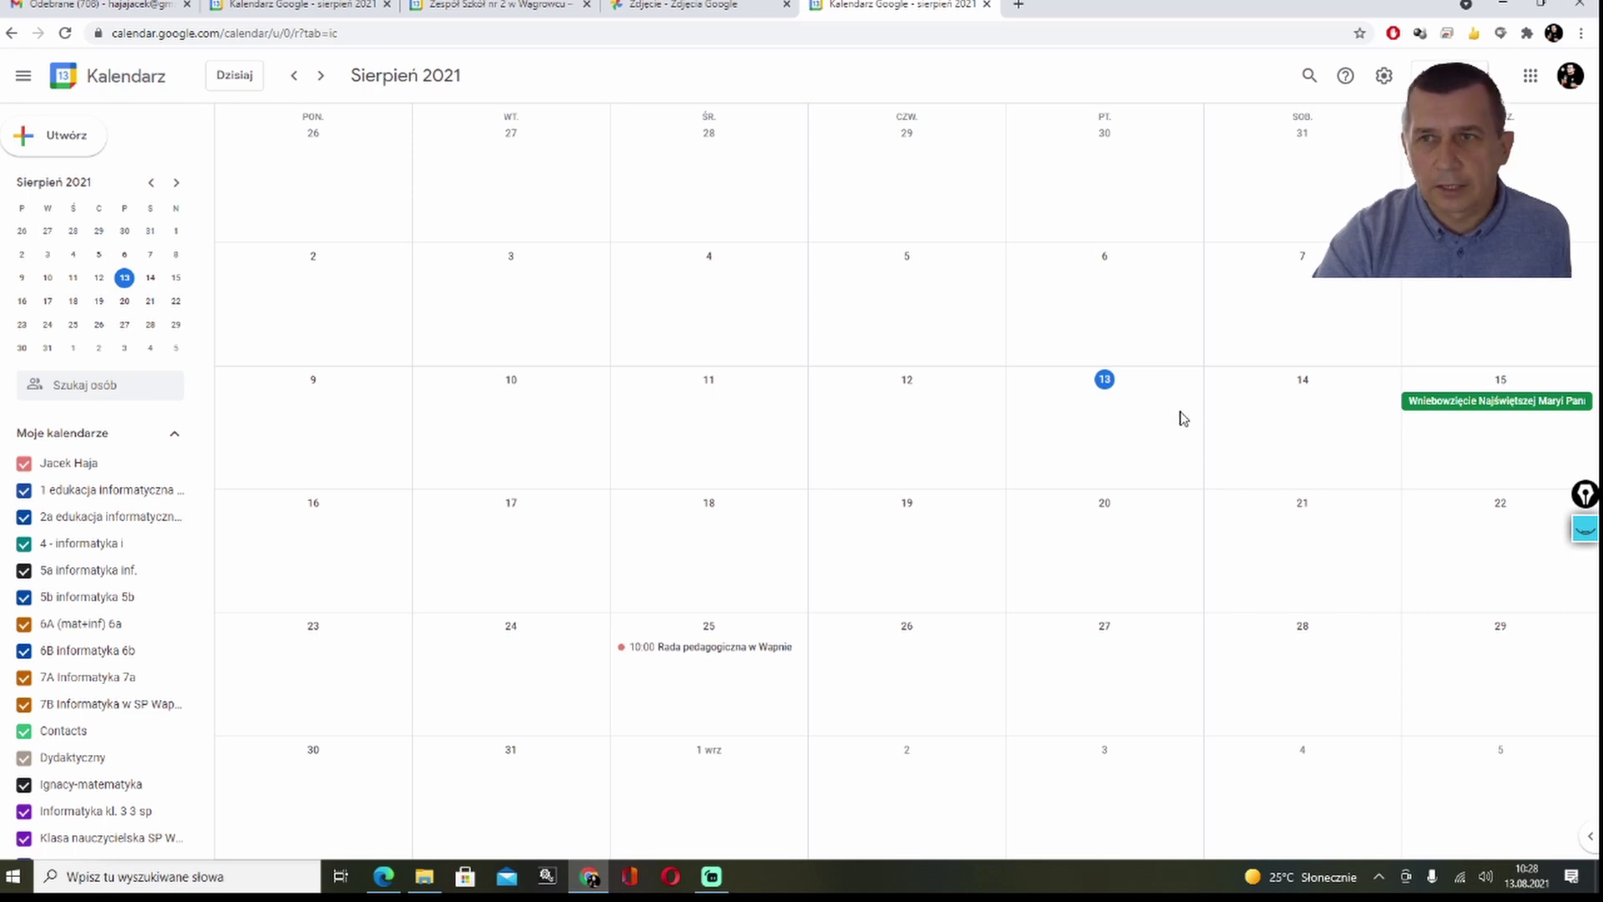
Step: Switch to the school's calendar and view the details of the council meetings on 17 and 26 August
left_click(490, 7)
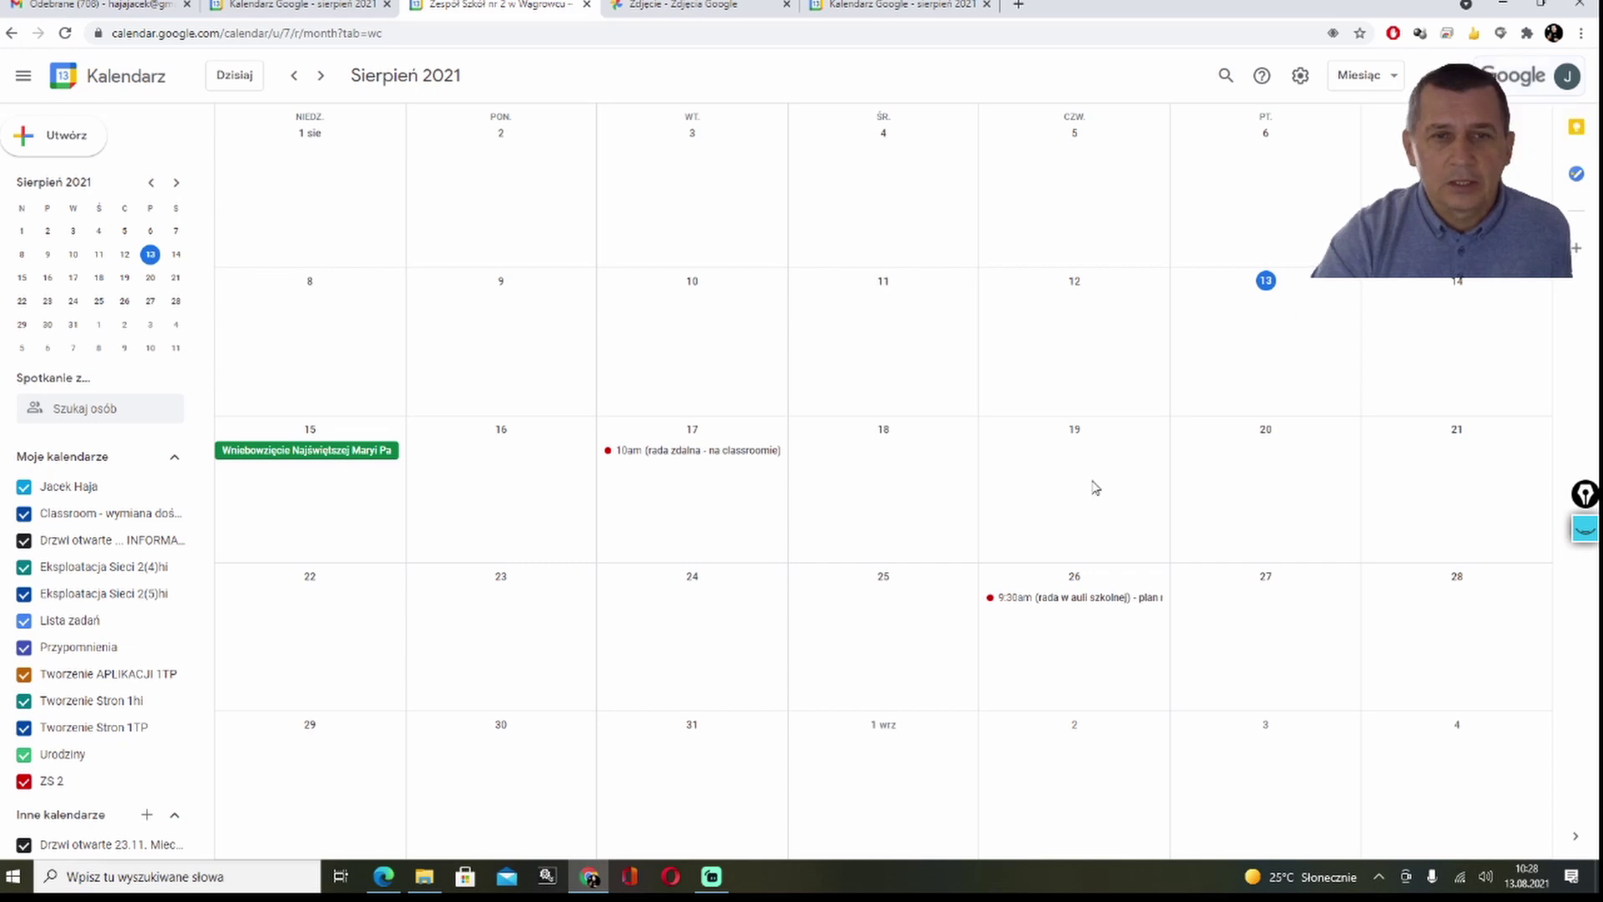
left_click(681, 456)
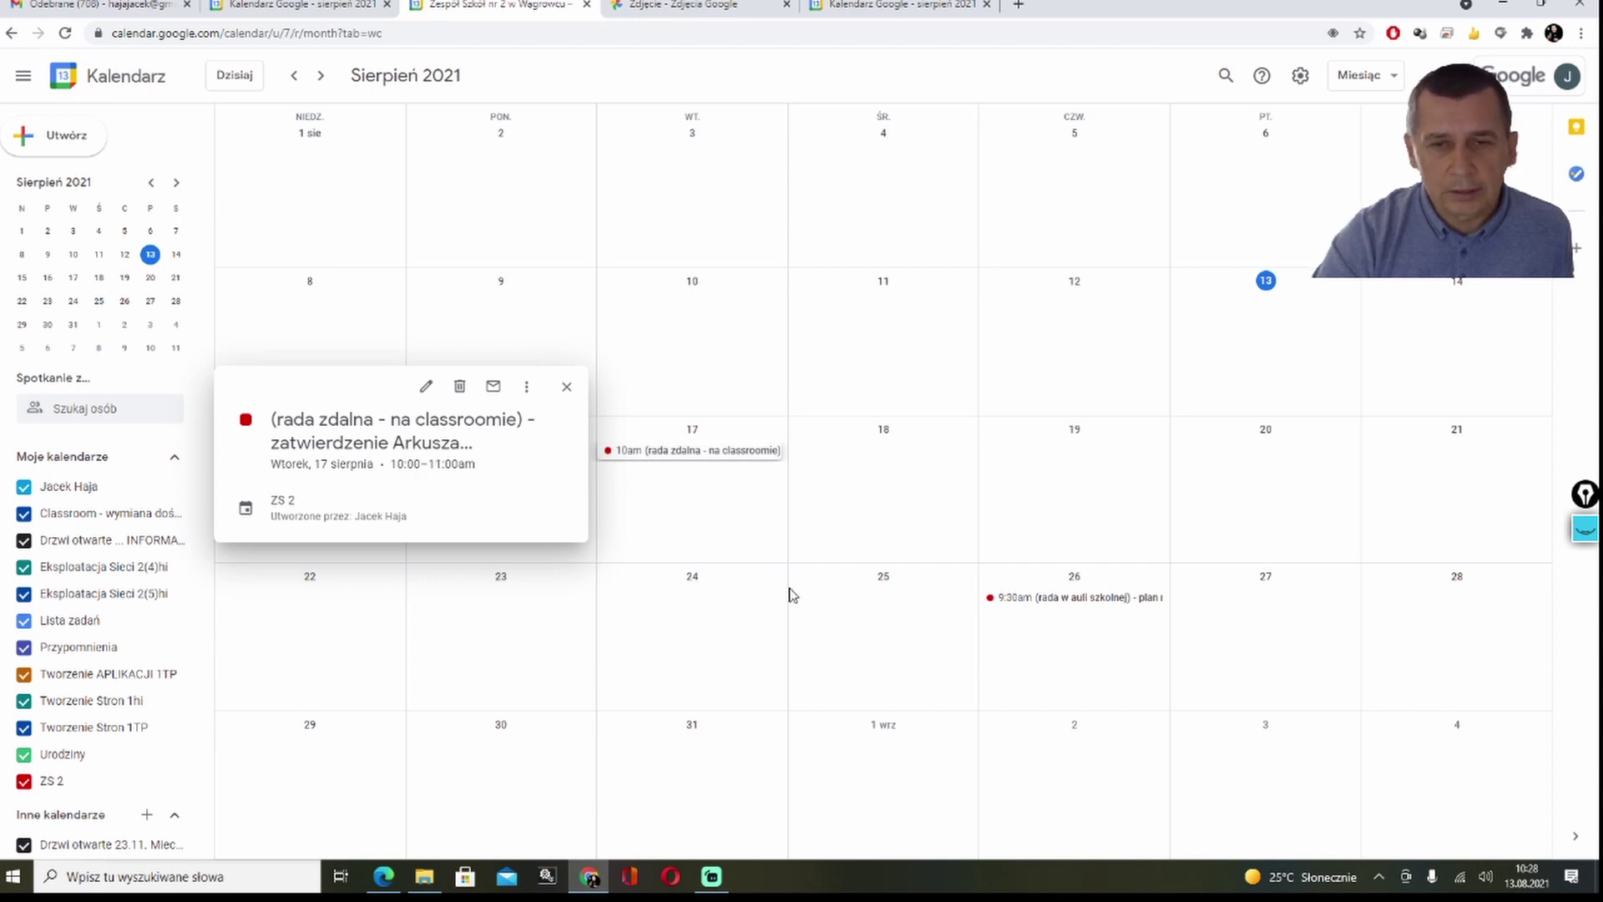
left_click(1069, 601)
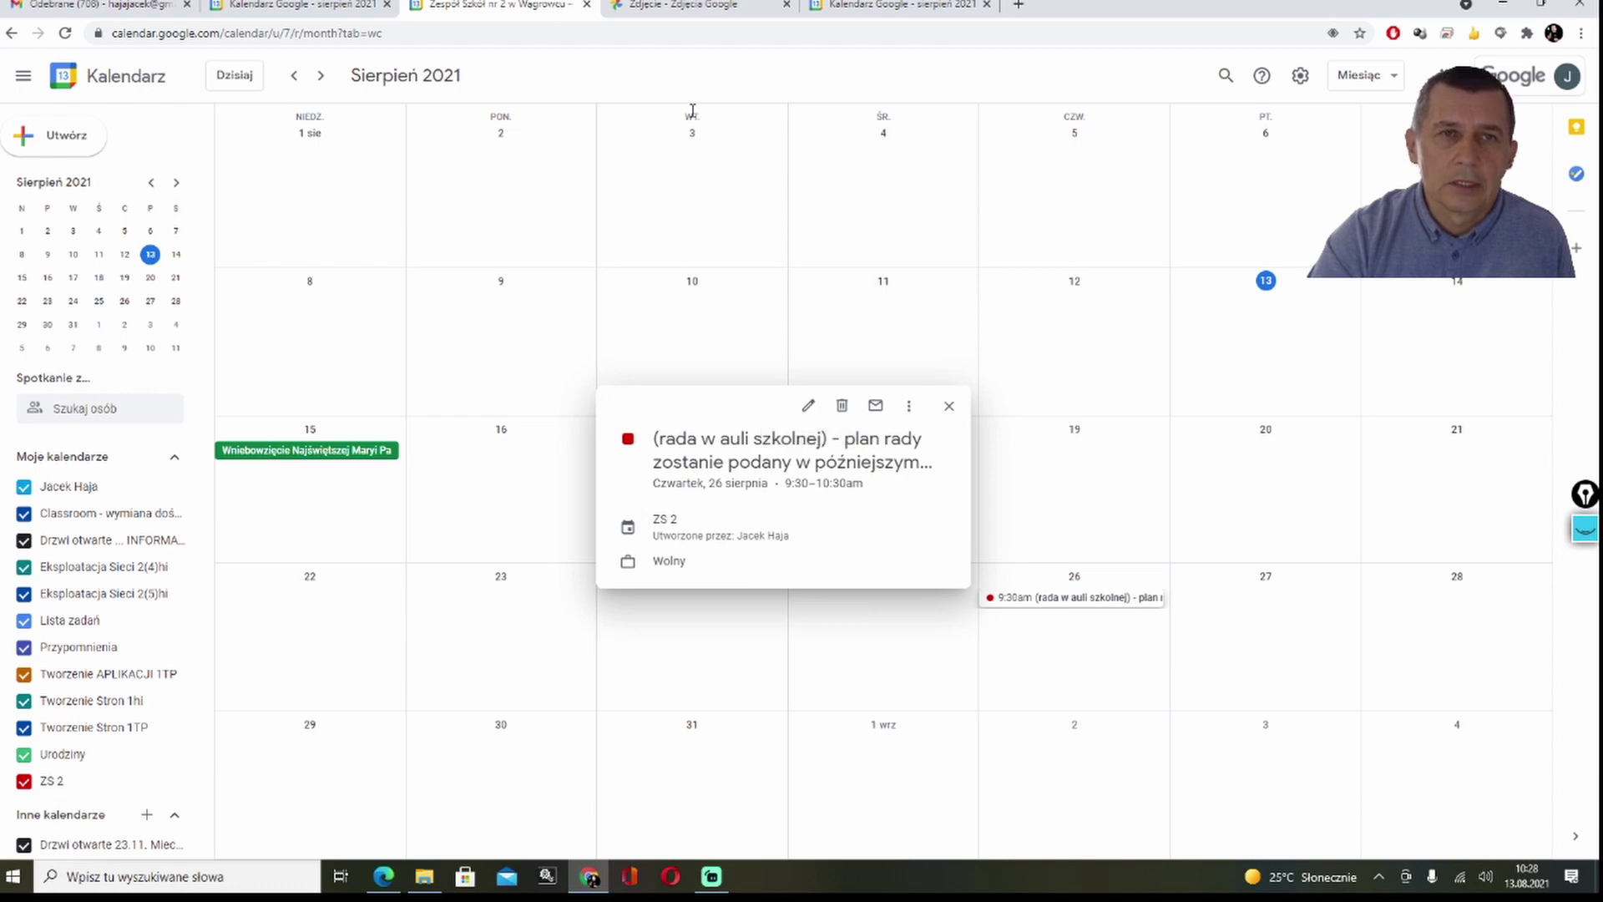
Step: Go to the photo of the 2021/2022 school-year calendar, enlarge it and read the schedule from September through June
left_click(690, 9)
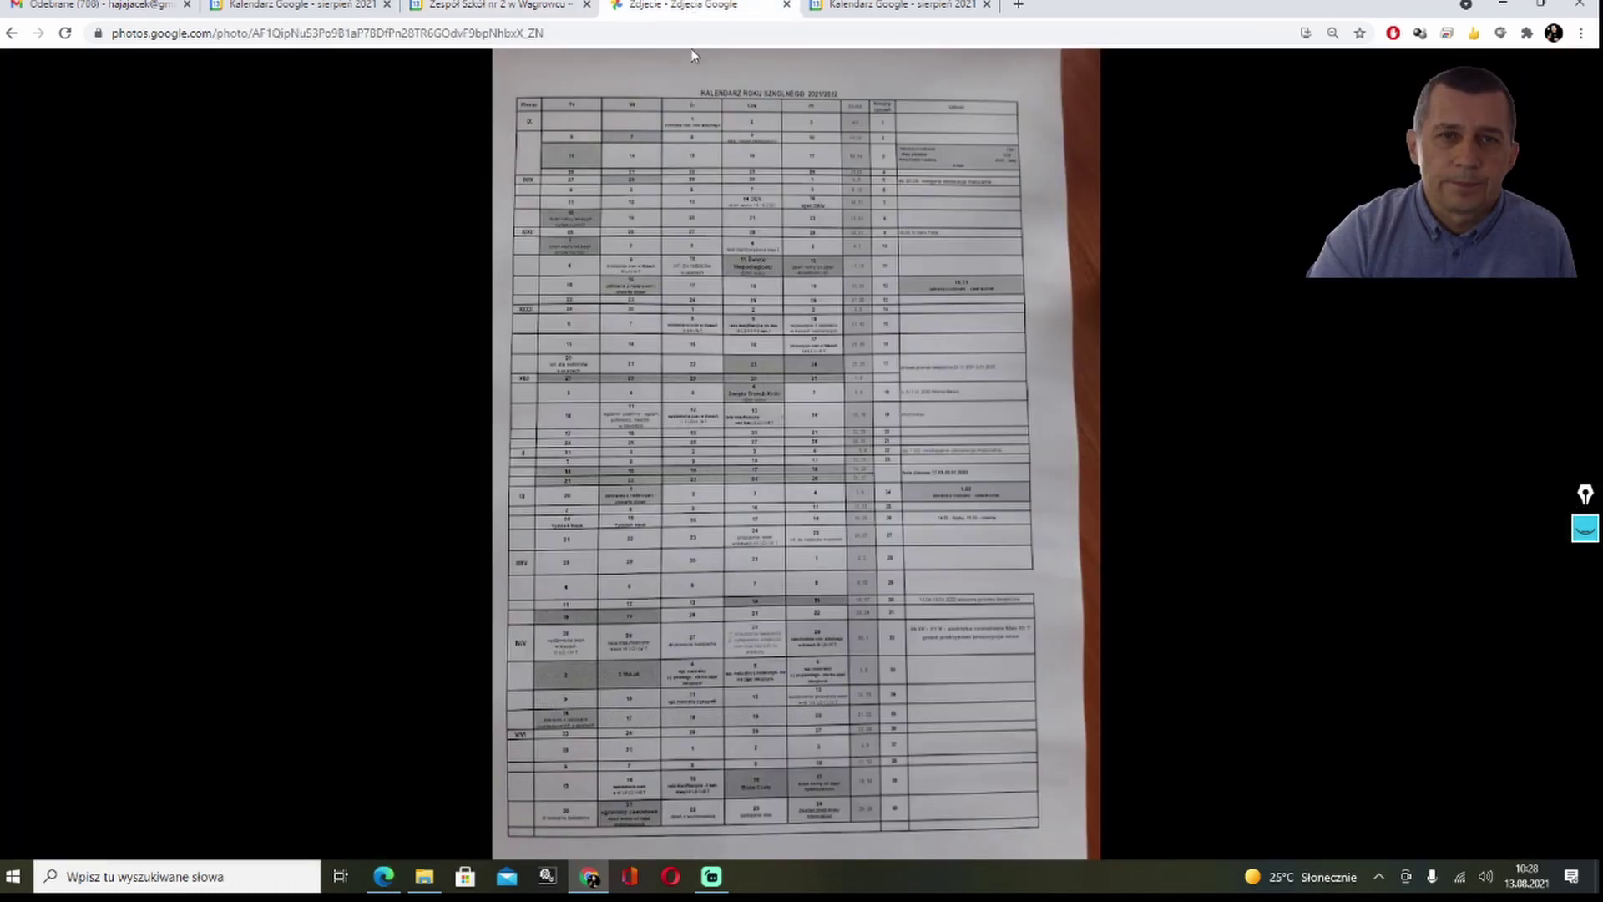
left_click(1425, 73)
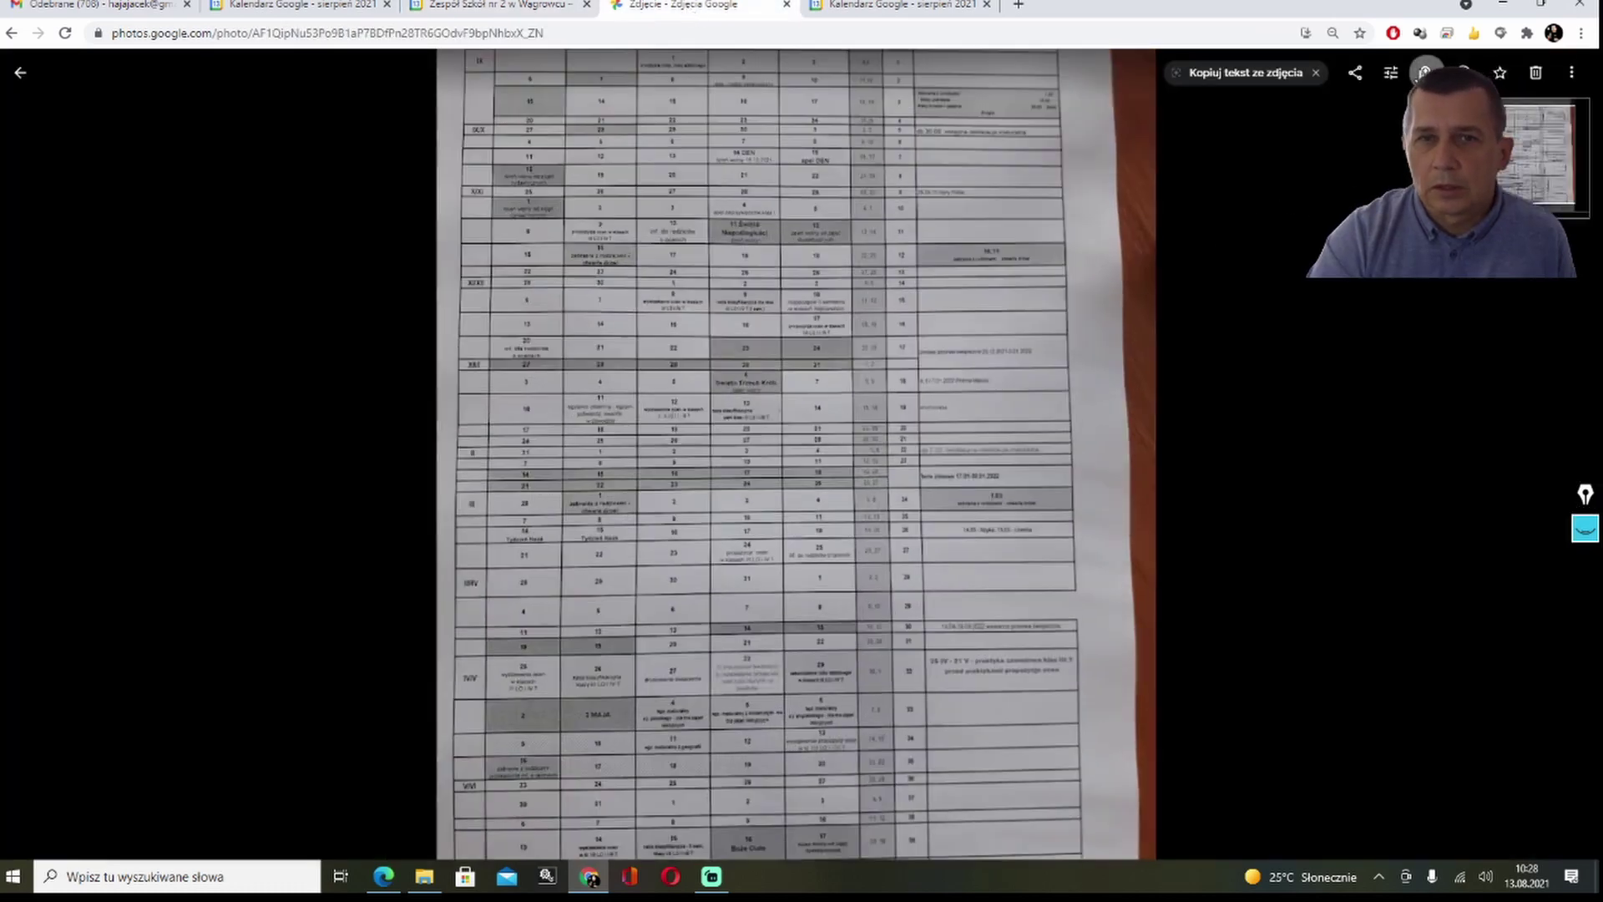
left_click_drag(913, 279, 902, 353)
scroll(898, 351, "up", 4)
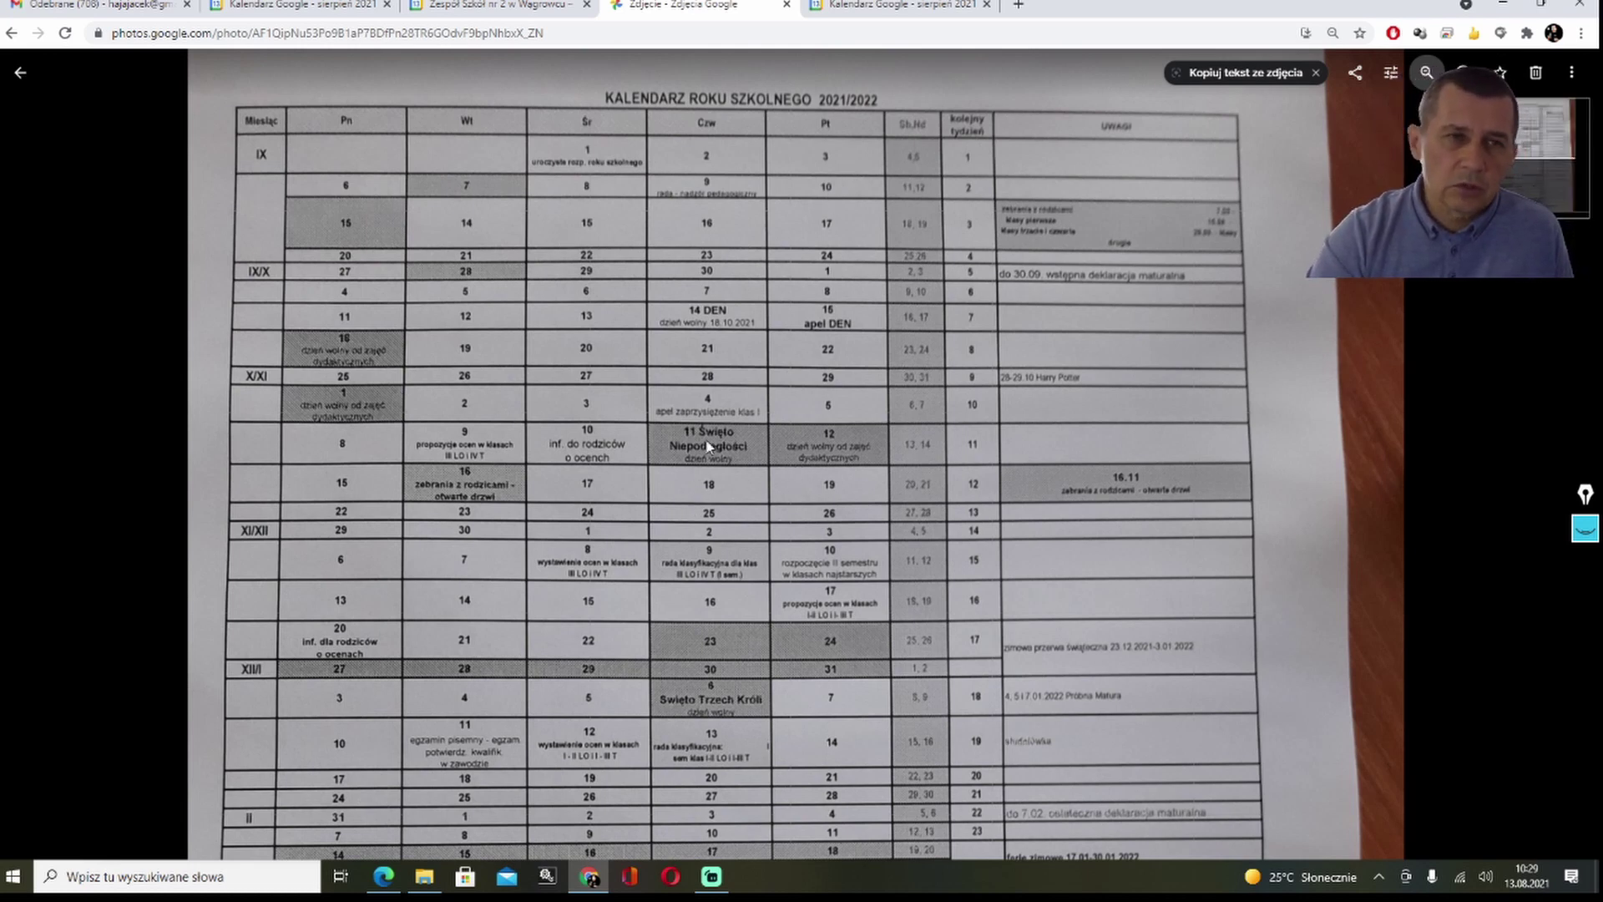
scroll(913, 501, "down", 3)
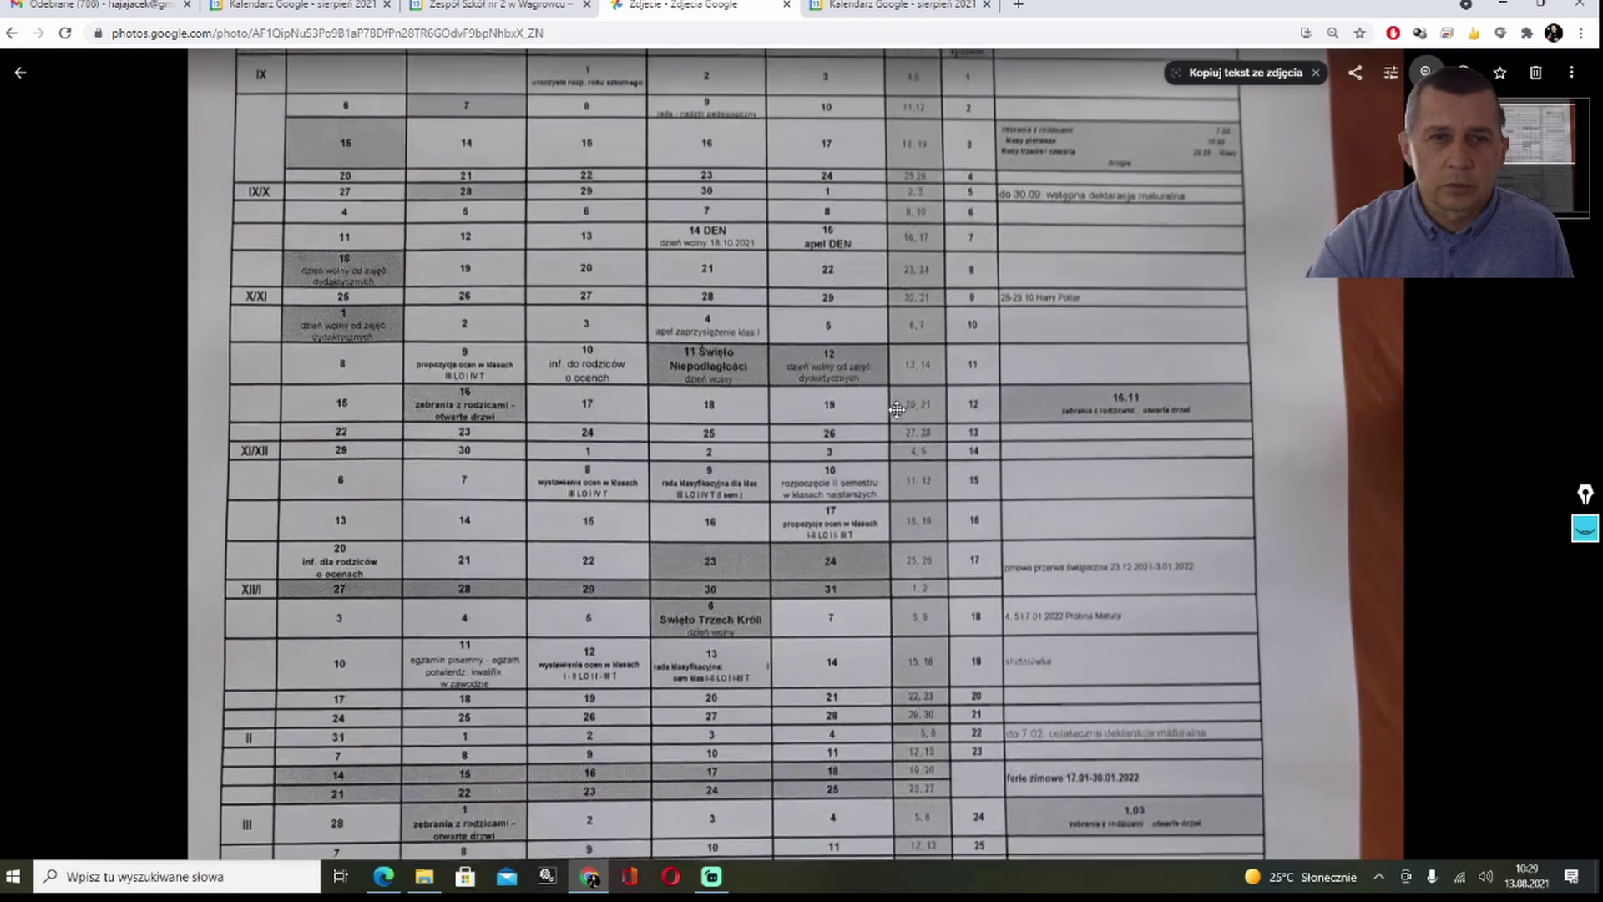
scroll(855, 519, "down", 5)
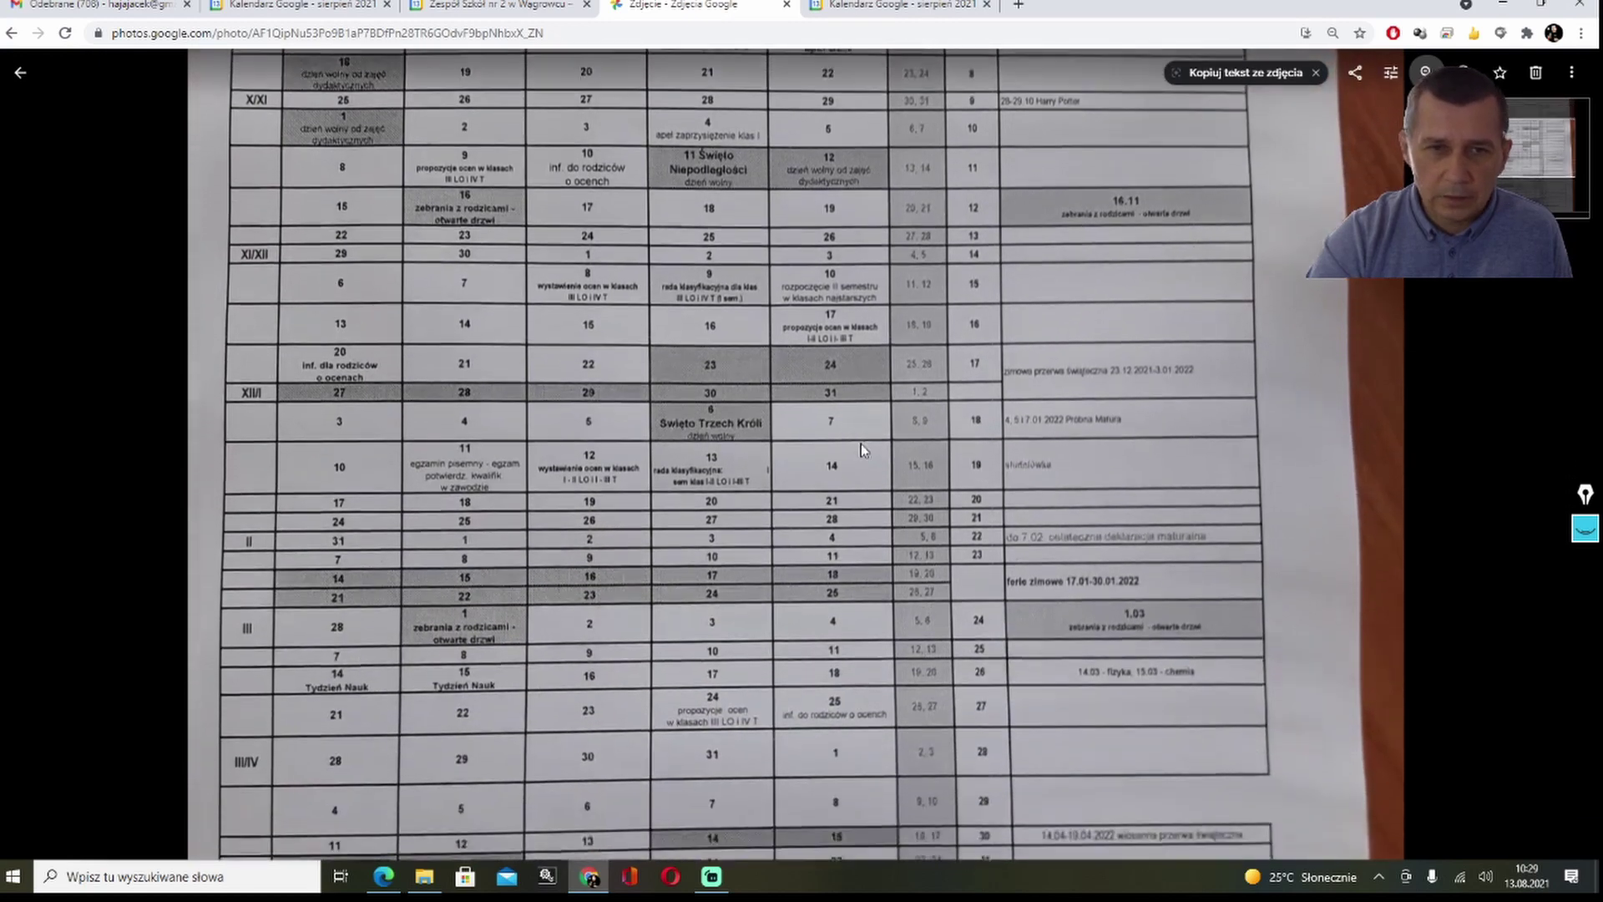
scroll(839, 438, "down", 4)
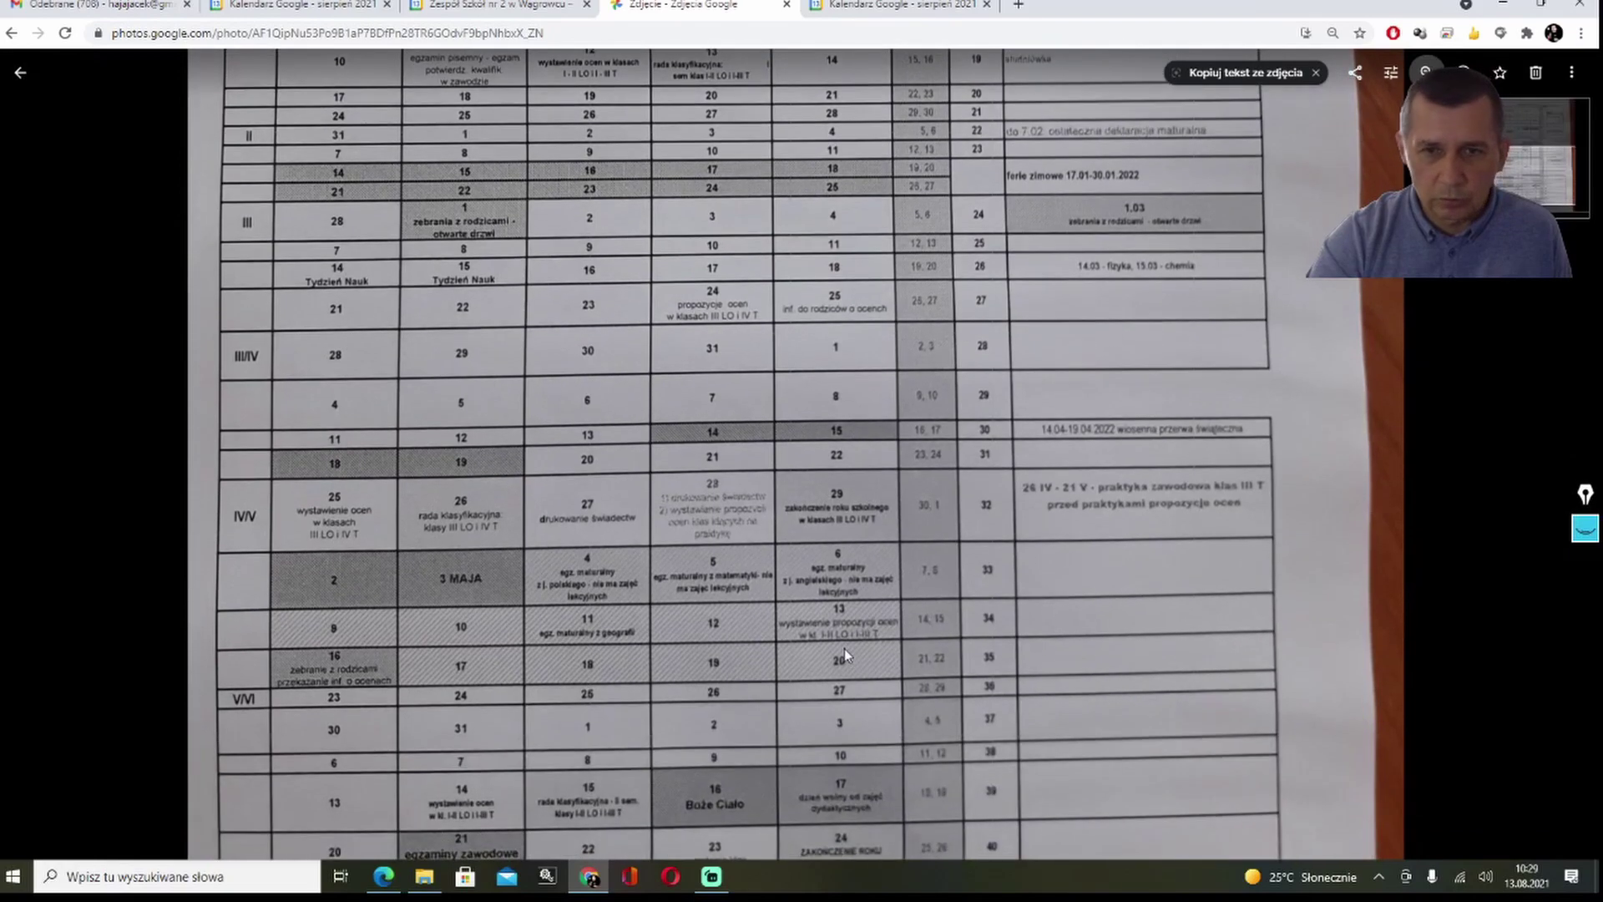
scroll(845, 579, "down", 2)
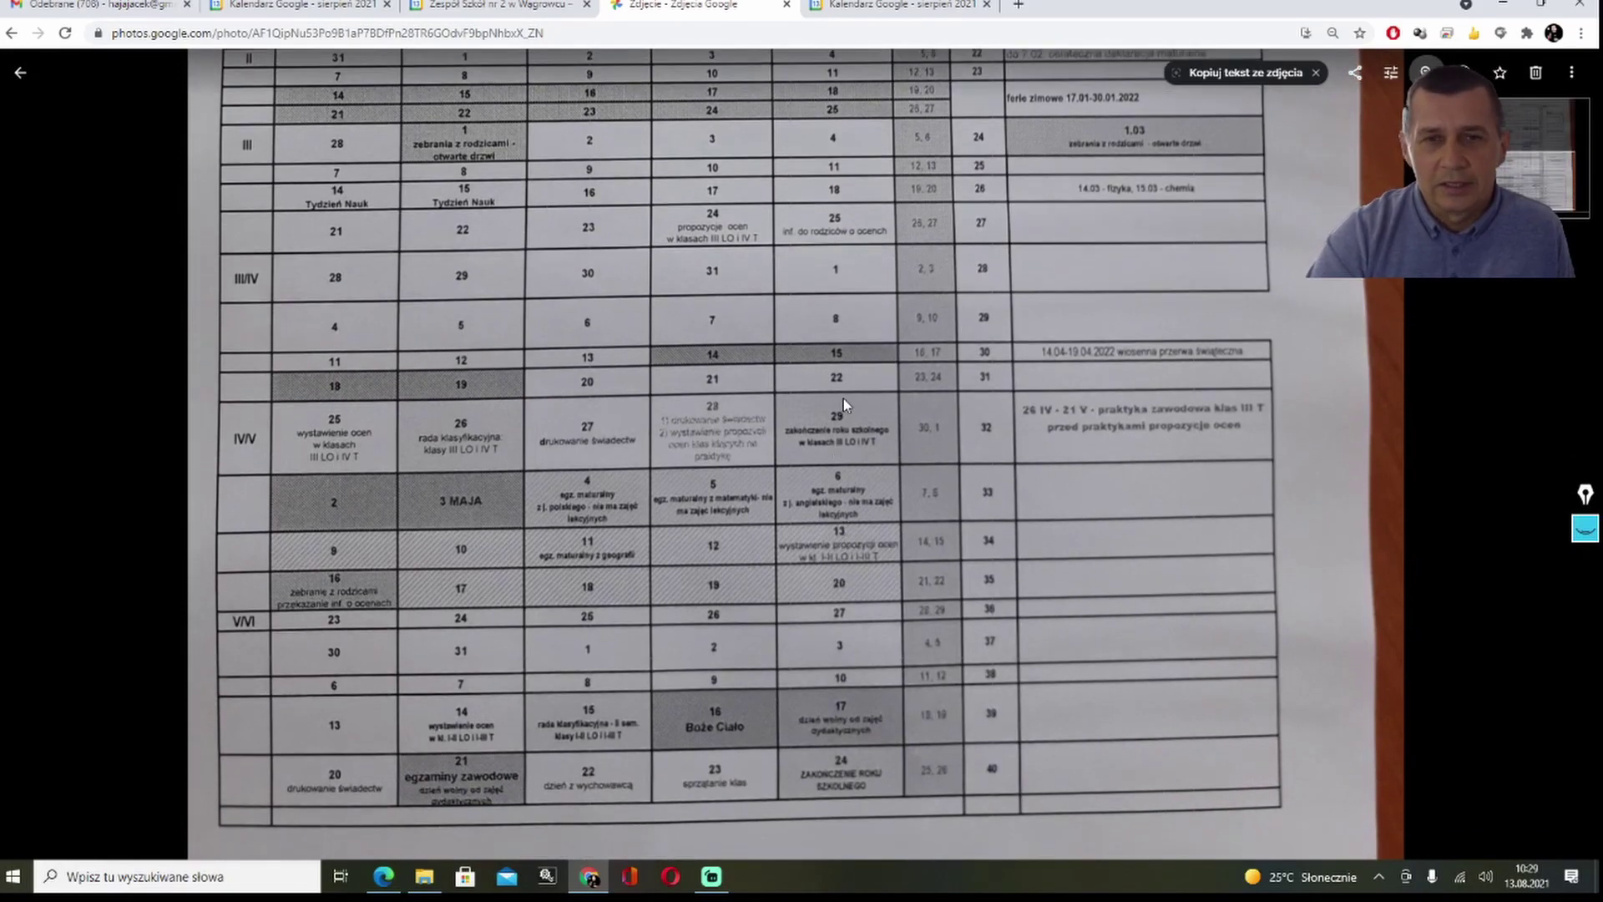
Step: Go back up the enlarged school-year calendar photo to September, then re-examine the entries for the autumn and winter months
left_click_drag(855, 352, 863, 515)
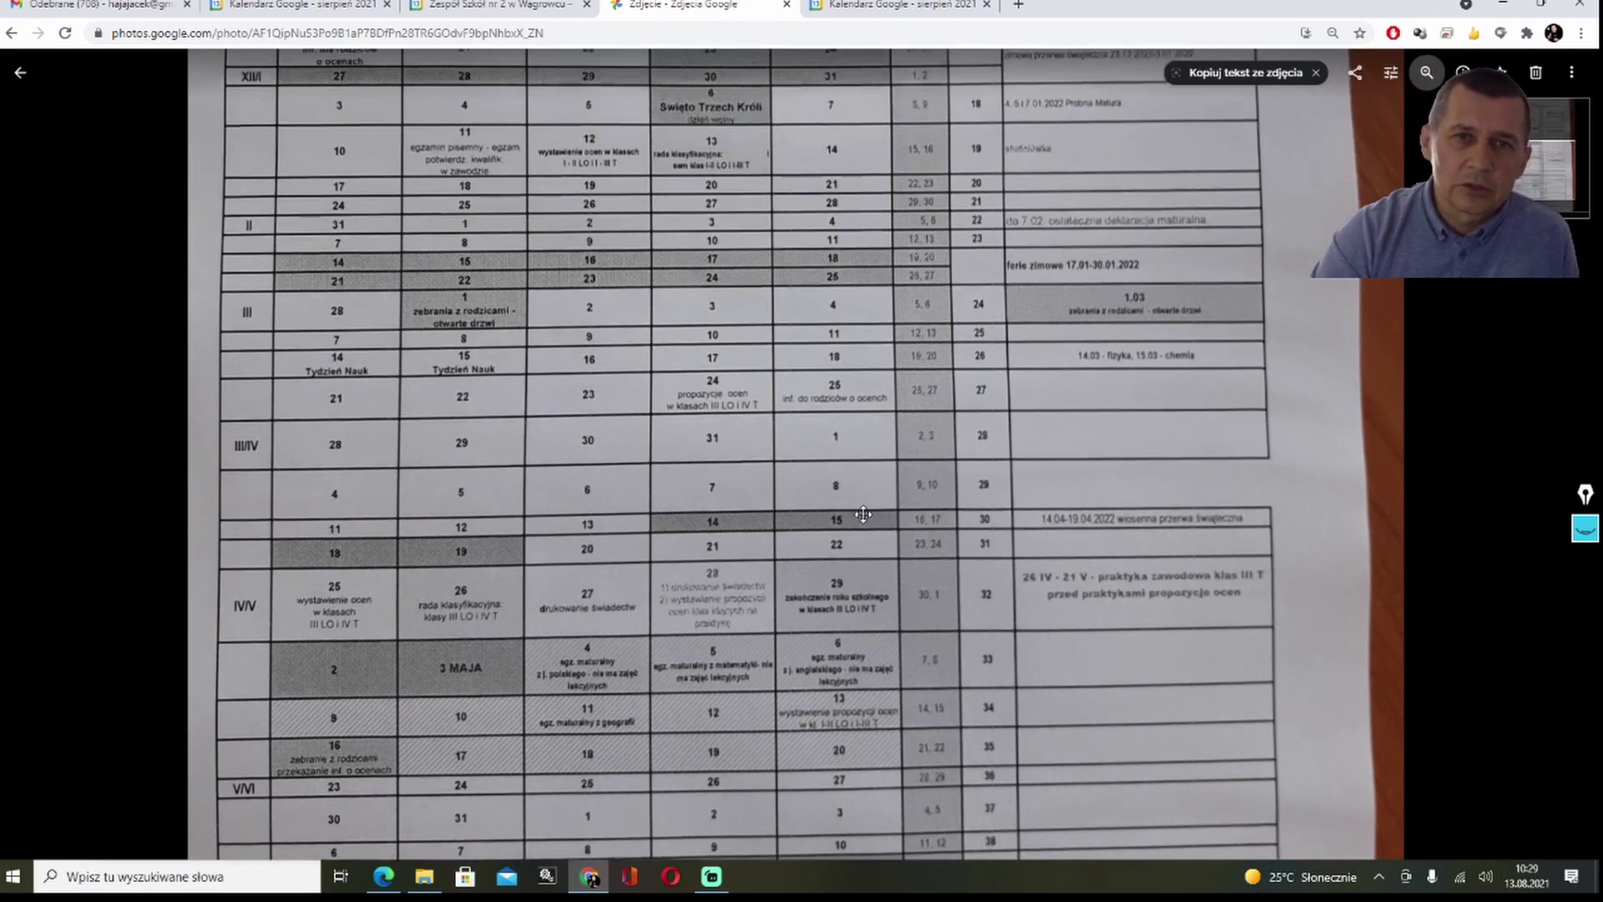
left_click_drag(878, 289, 875, 420)
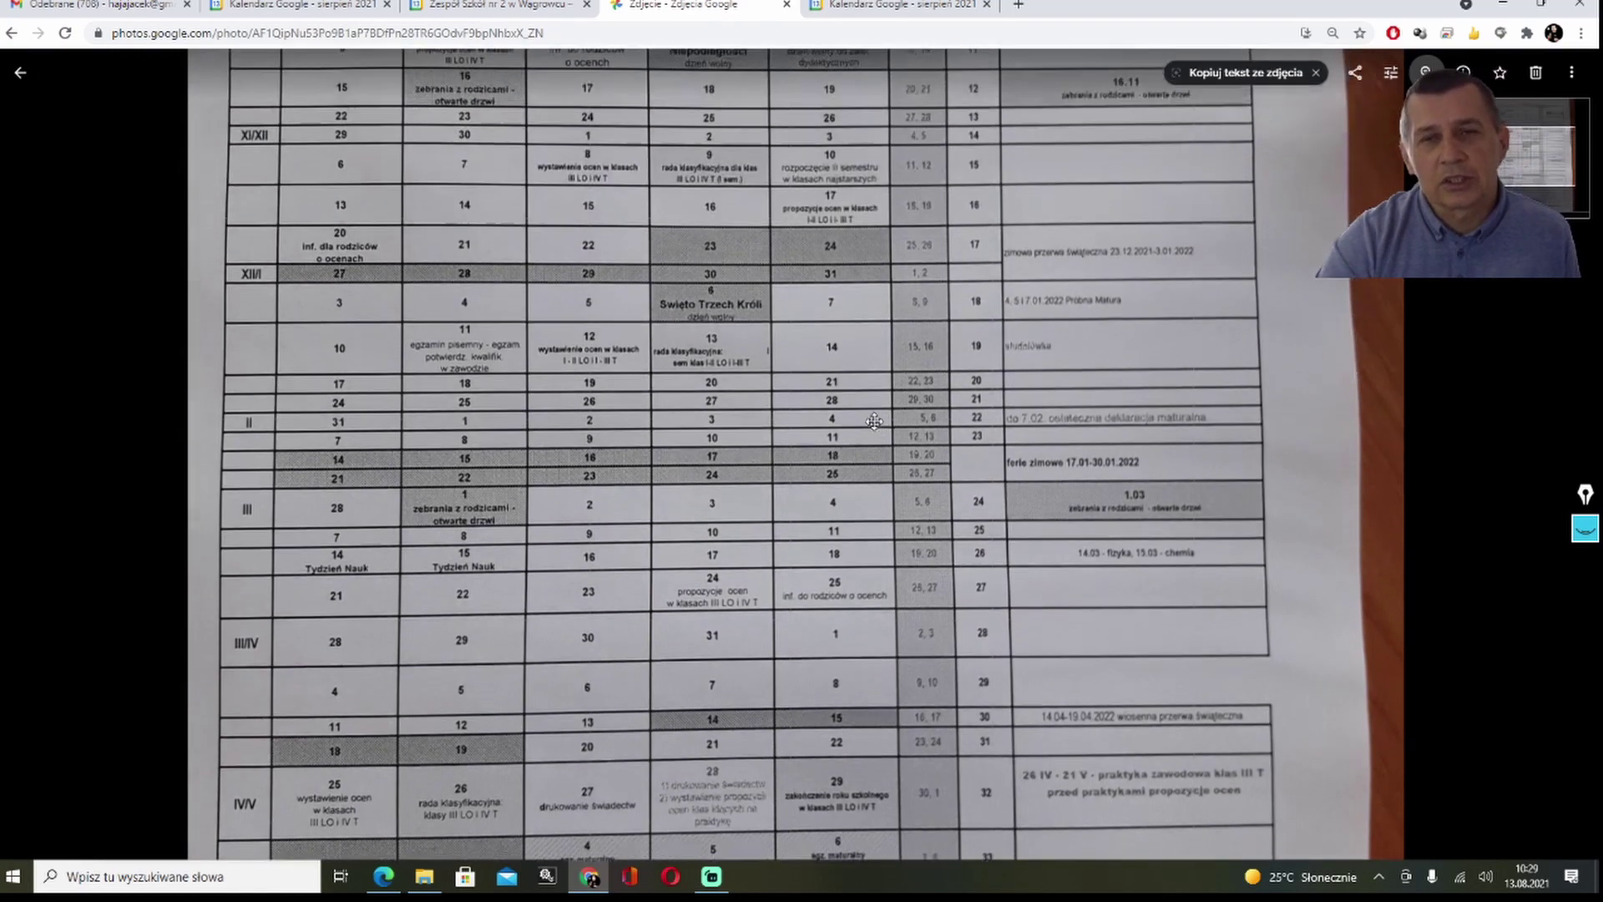
left_click_drag(844, 263, 736, 322)
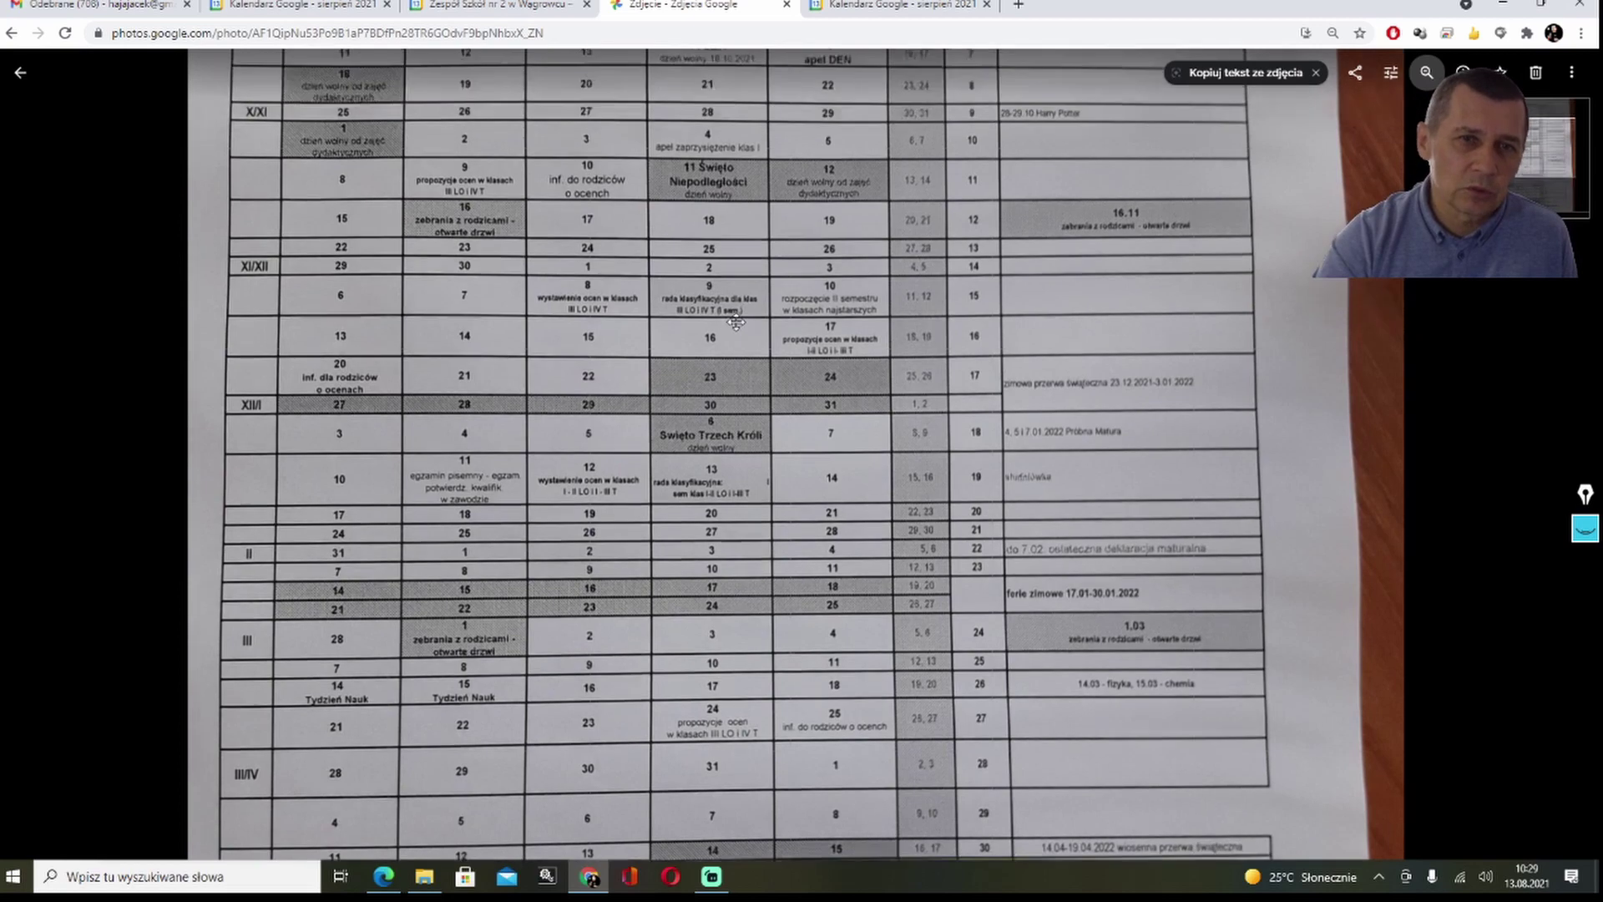
left_click_drag(775, 113, 772, 269)
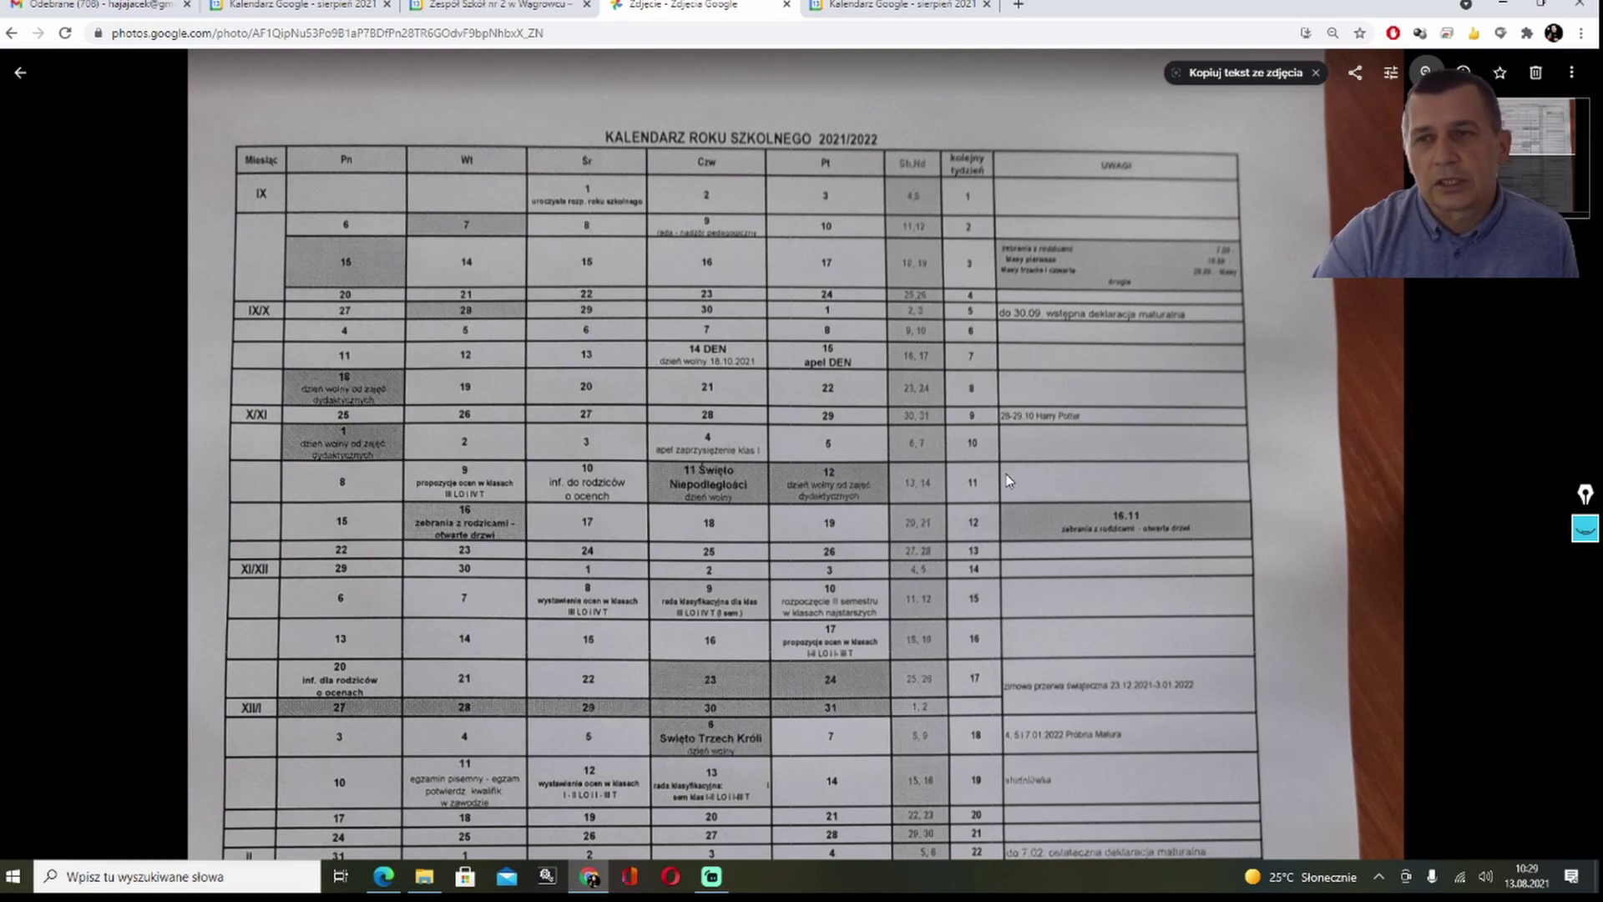
scroll(960, 518, "down", 2)
left_click_drag(905, 557, 914, 419)
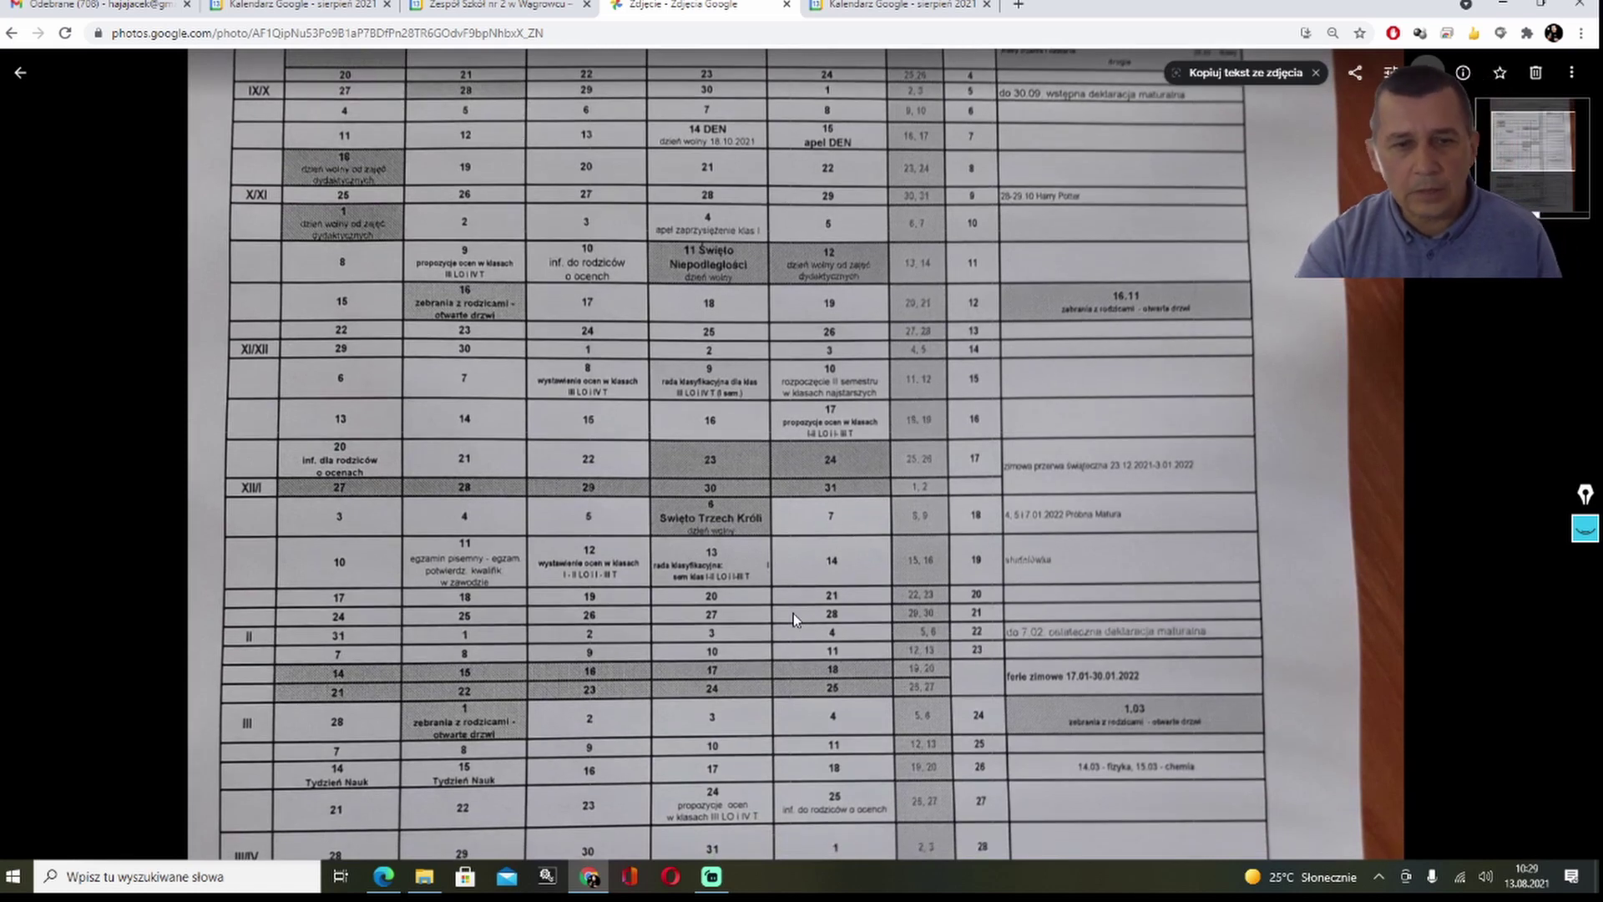
Step: Switch to the Edge window streaming the phone and circle the phone screen freehand with the pink annotation pen
left_click(375, 885)
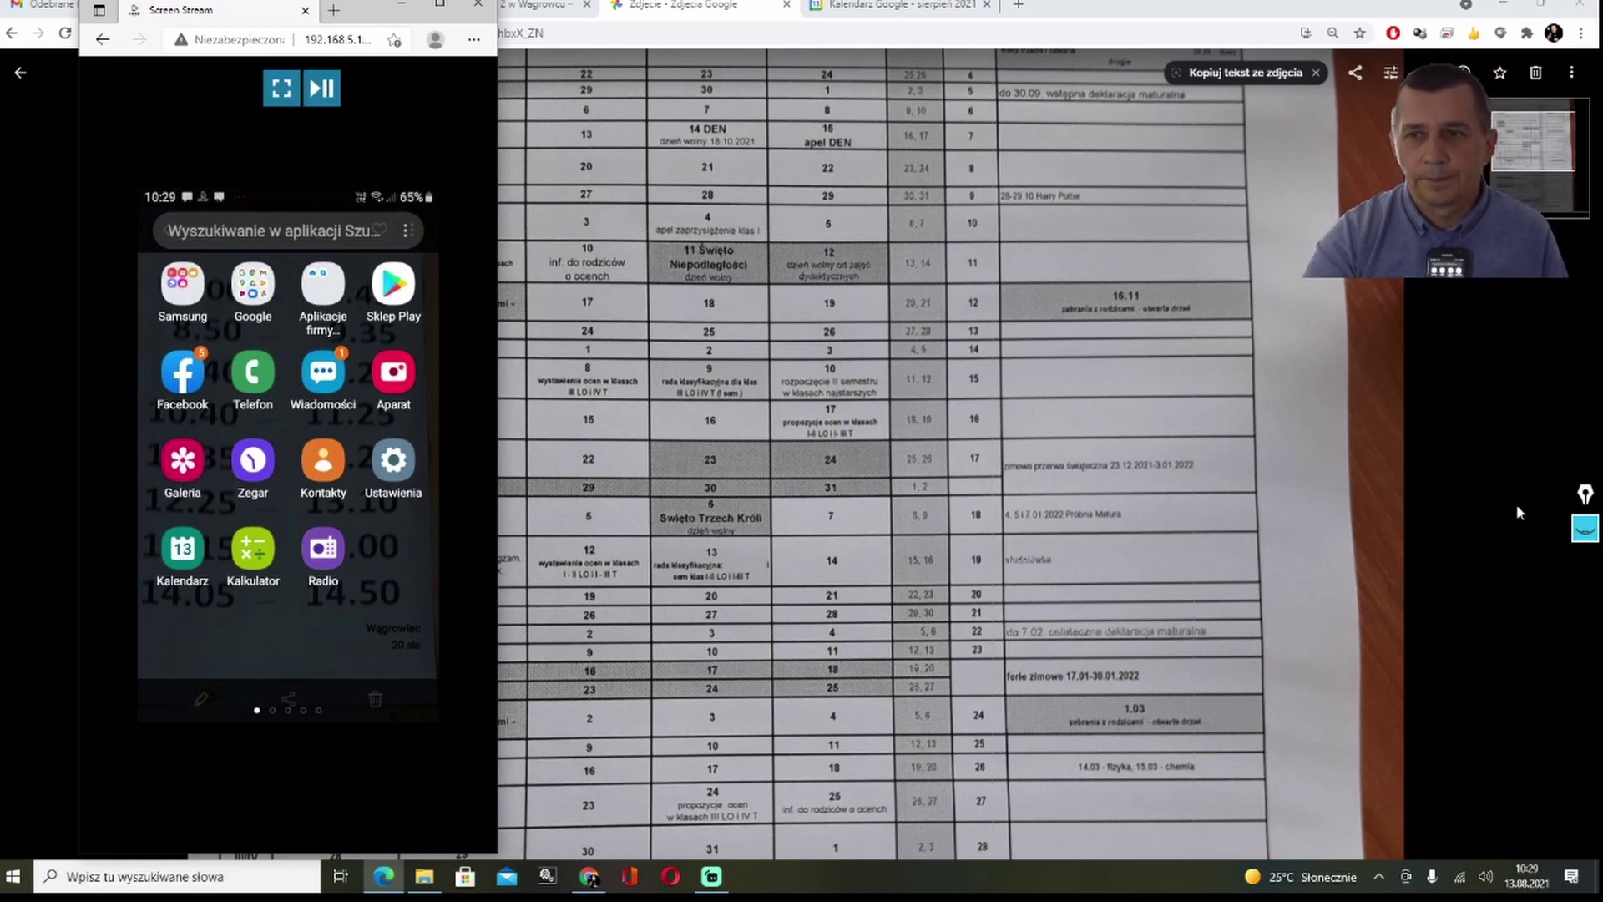
mouse_move(1586, 539)
left_click(1586, 579)
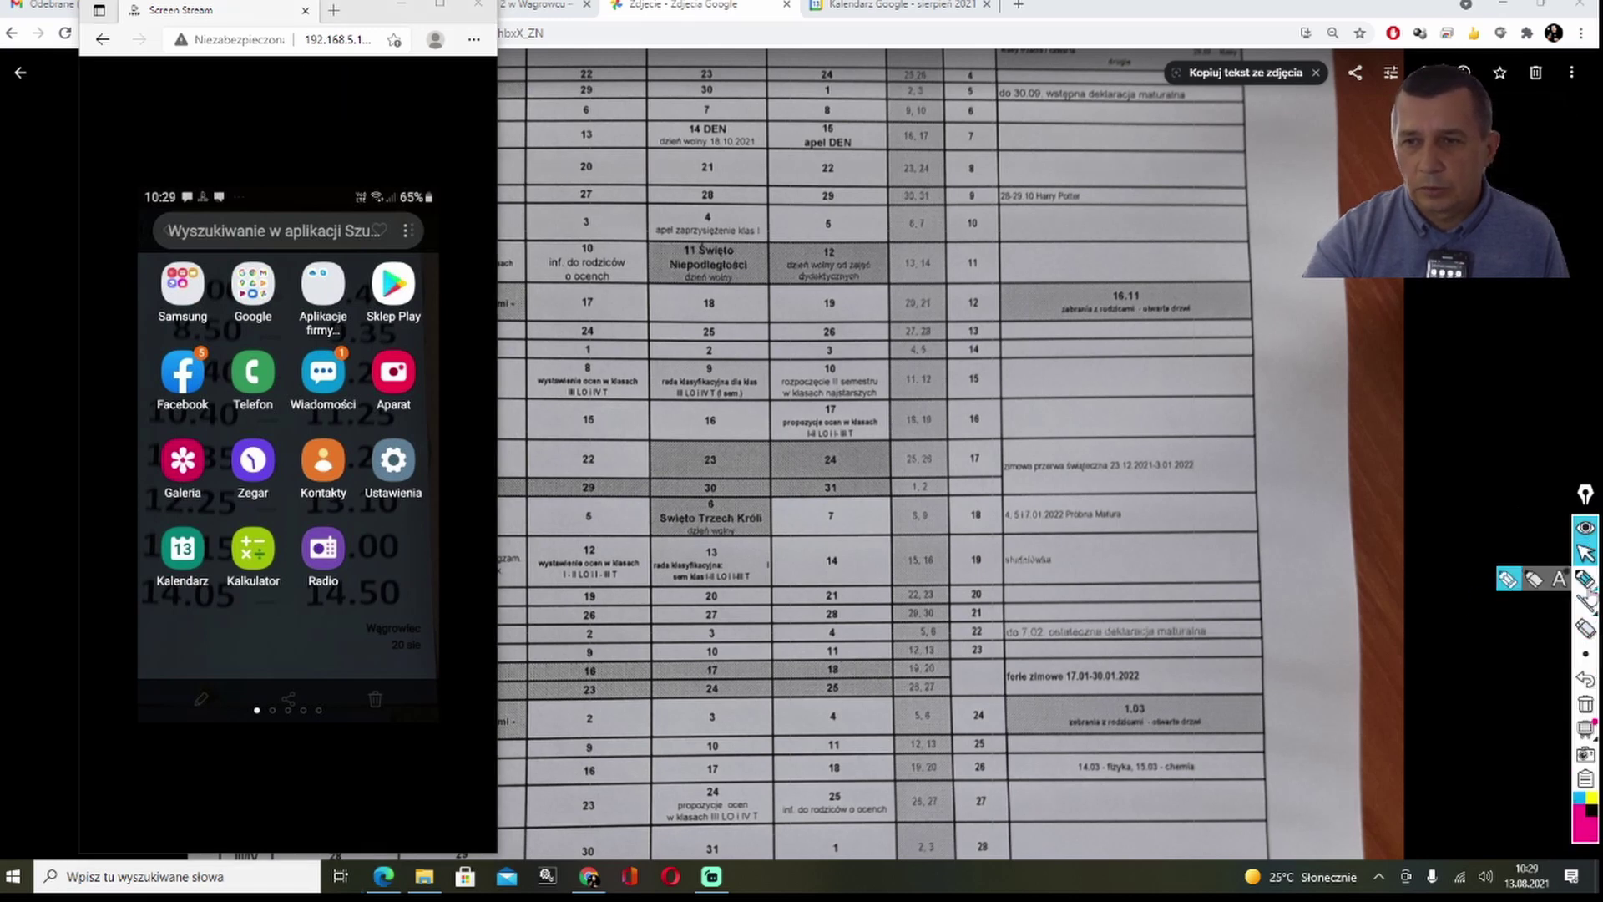
mouse_move(346, 134)
left_mouse_down()
mouse_move(58, 494)
mouse_move(470, 609)
mouse_move(359, 142)
left_mouse_up()
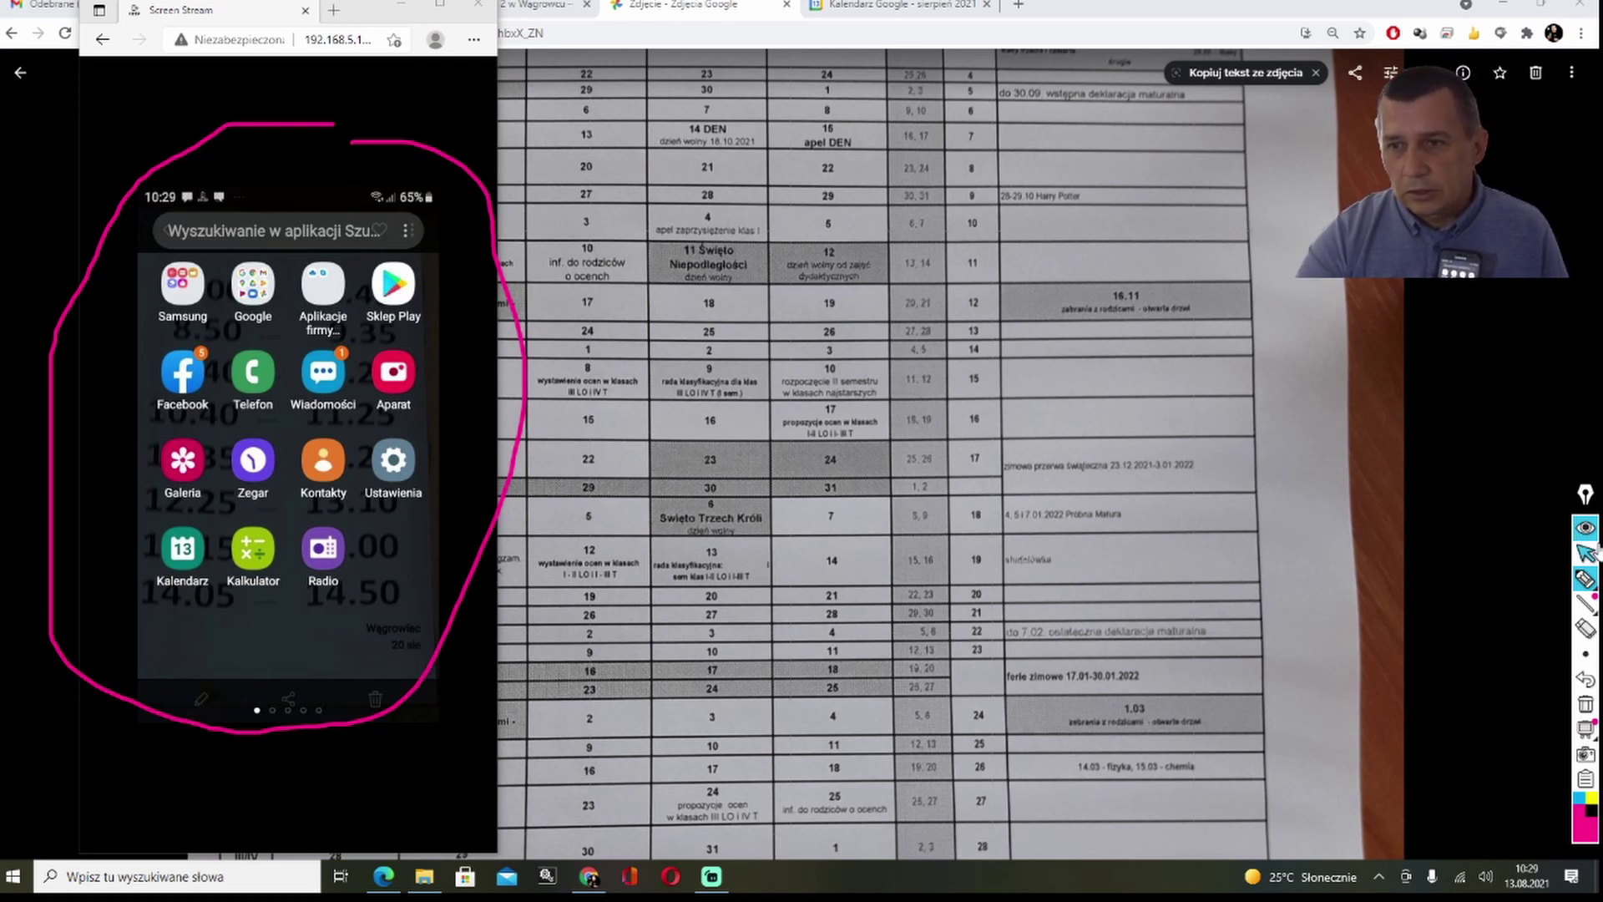
left_click(1596, 537)
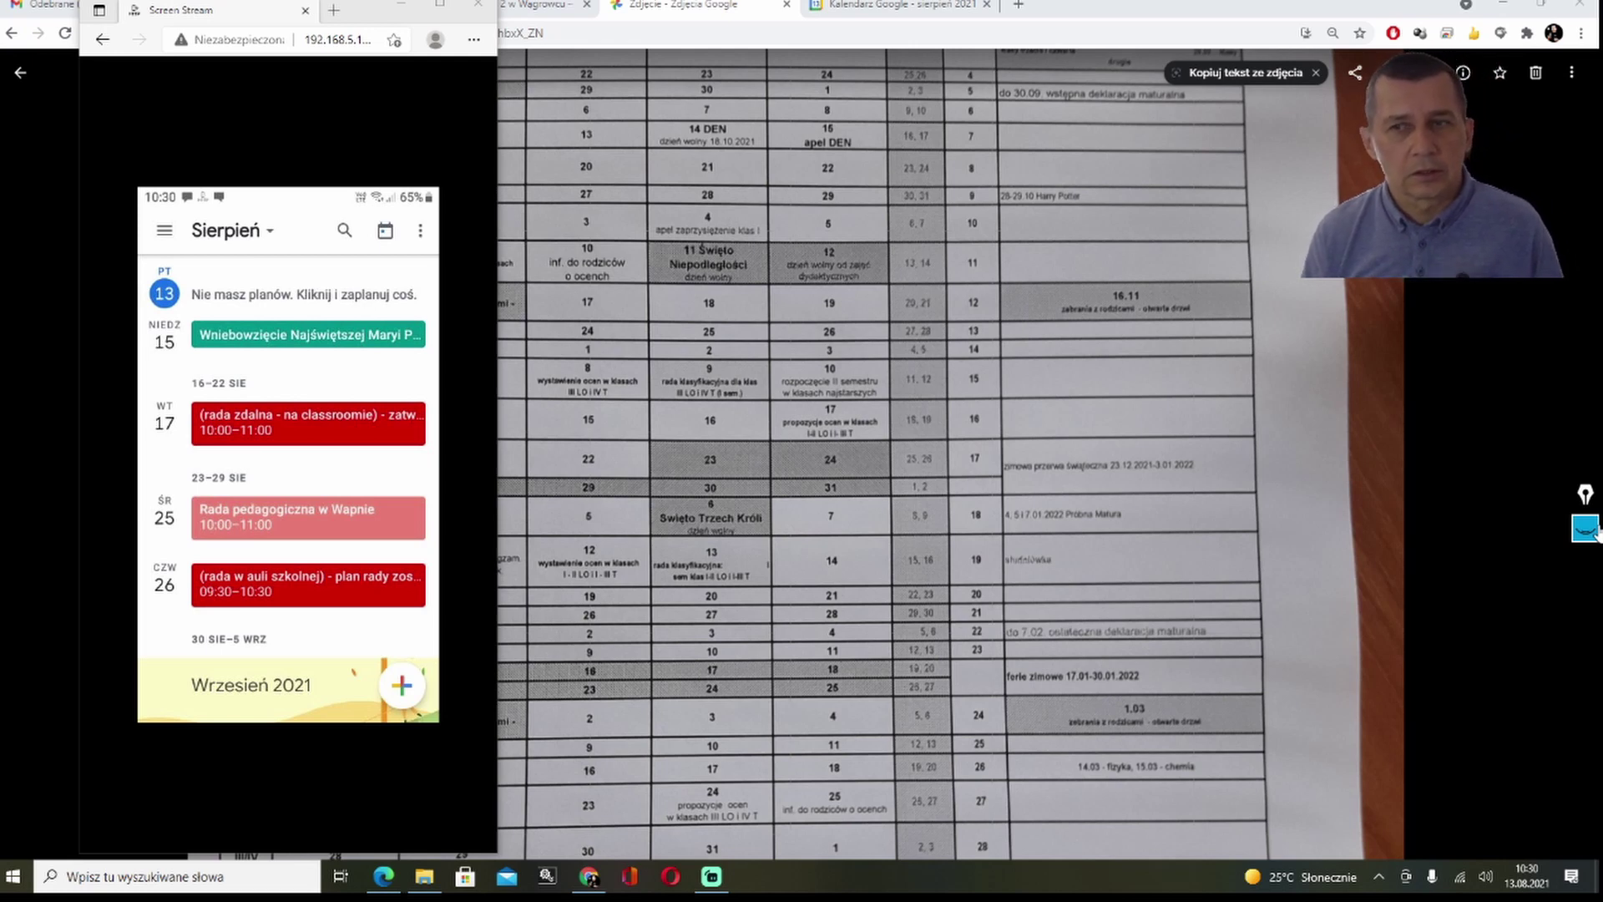
Step: Replace the old screen annotation with a freehand pink circle around the phone's 15 August event, and hide the annotations
left_click(1592, 531)
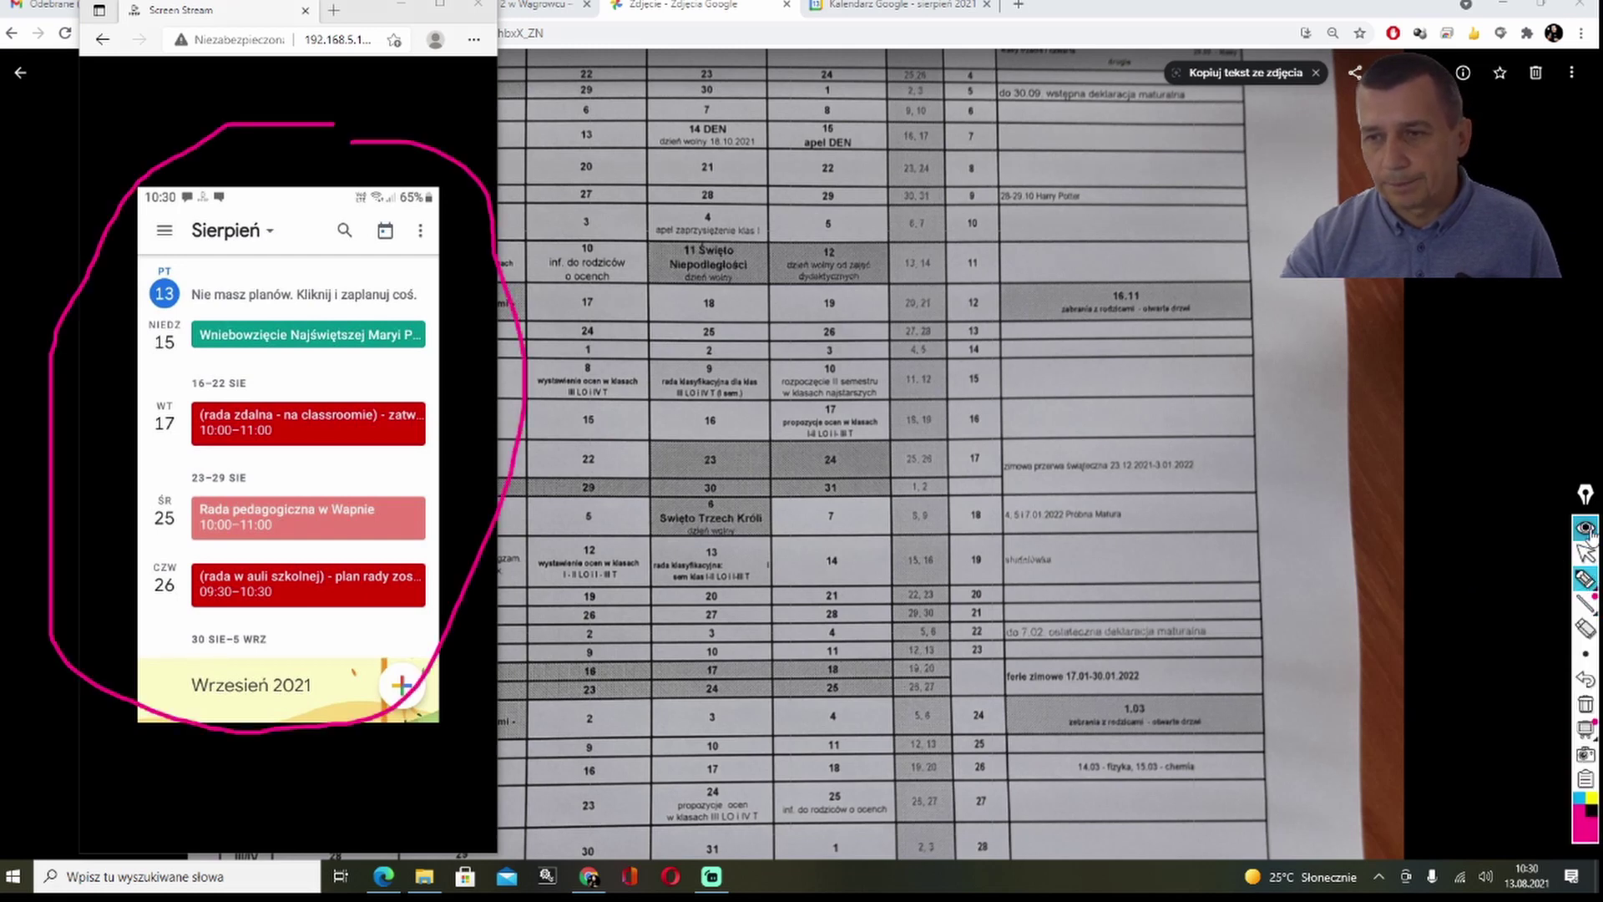
left_click(1585, 703)
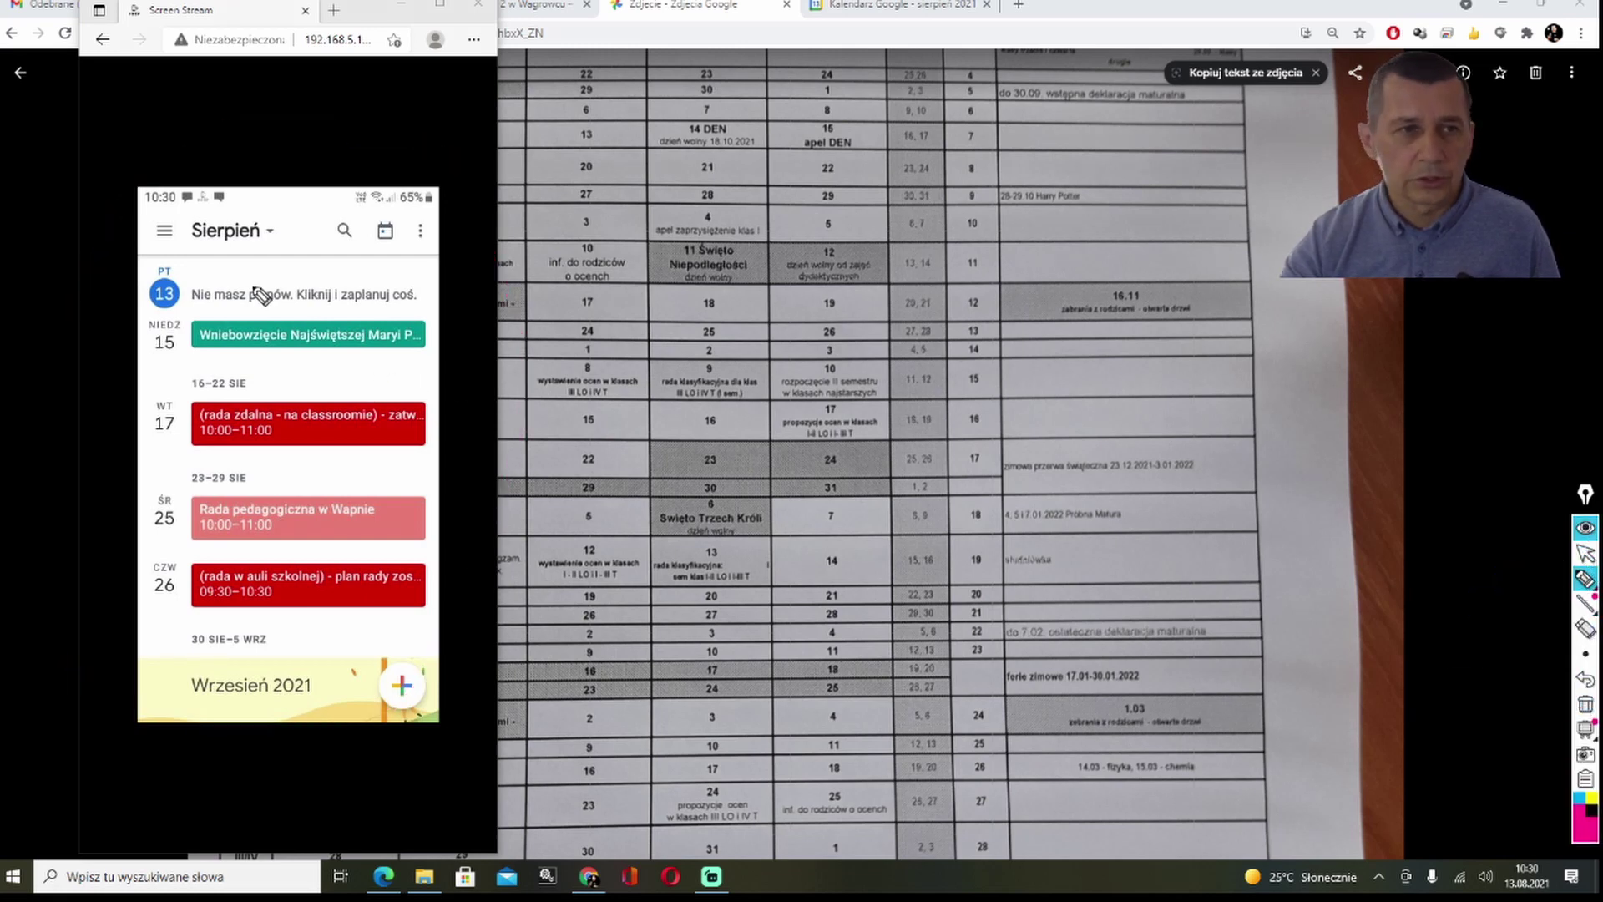
mouse_move(252, 281)
left_mouse_down()
mouse_move(119, 340)
mouse_move(434, 367)
mouse_move(276, 273)
mouse_move(210, 282)
left_mouse_up()
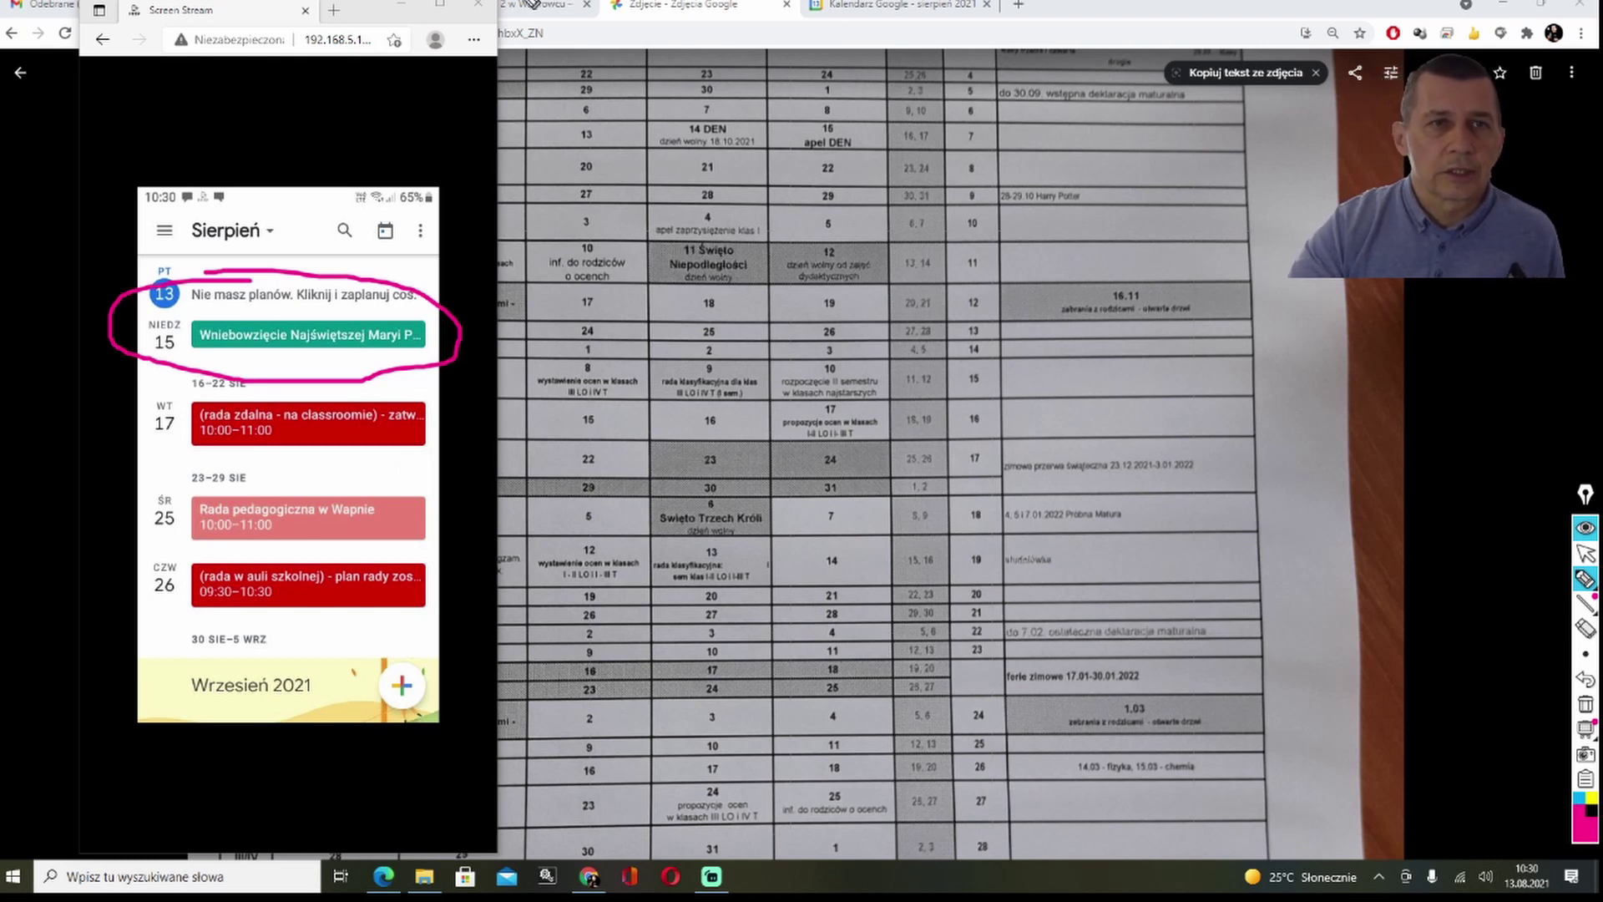
left_click(1587, 529)
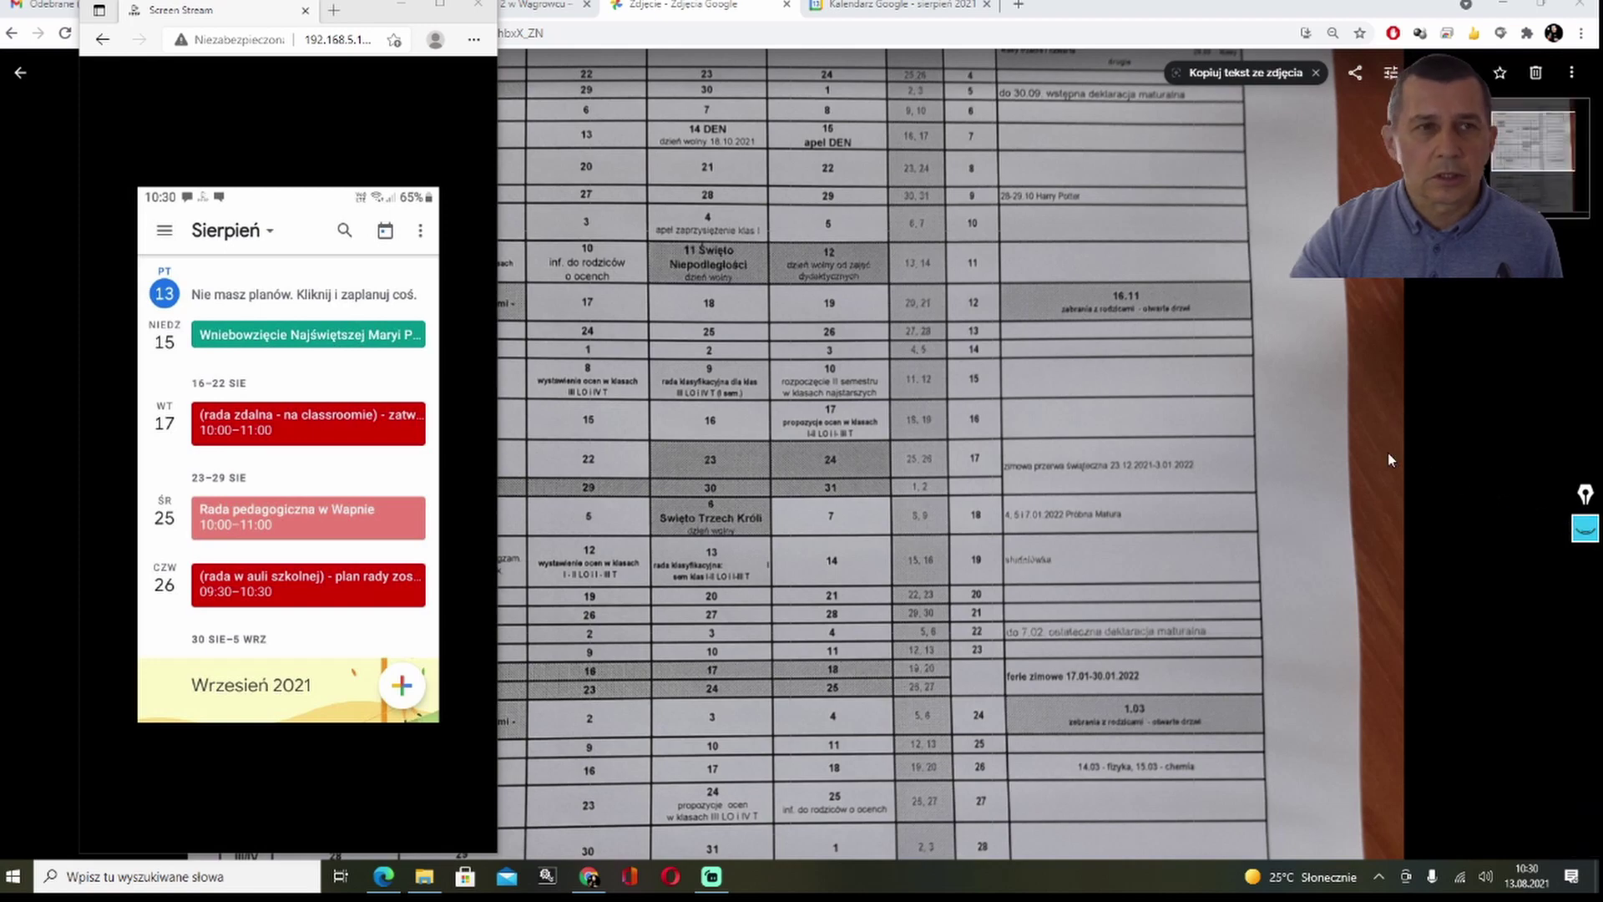
Step: Return to the school's calendar and the personal calendar, and look through the personal account's lists of own and other calendars
left_click(556, 10)
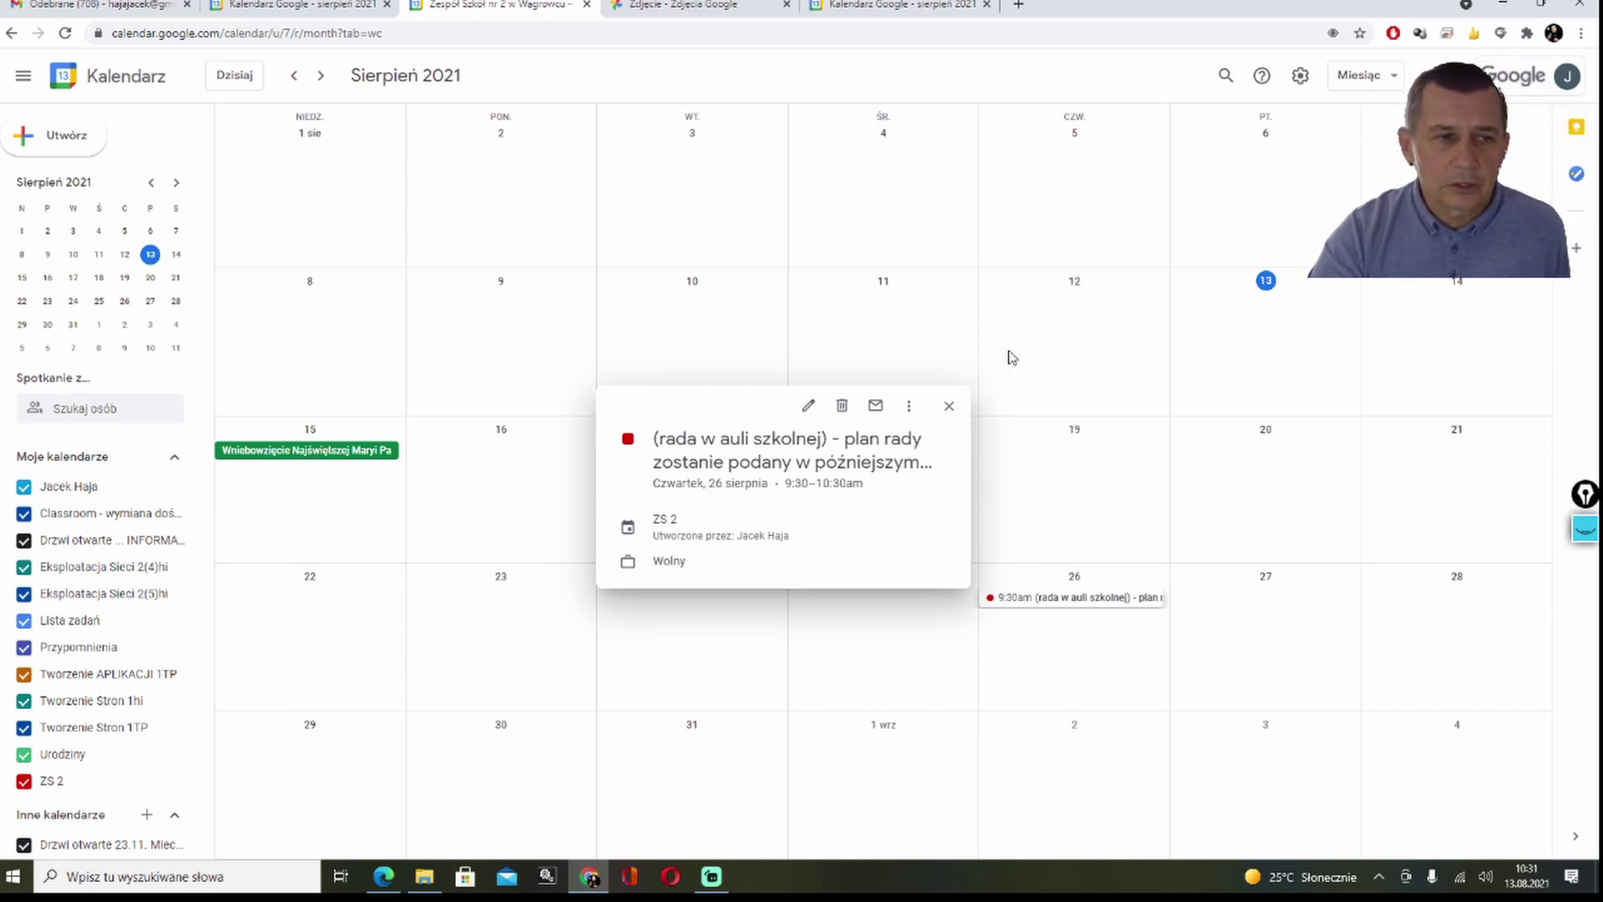
left_click(293, 10)
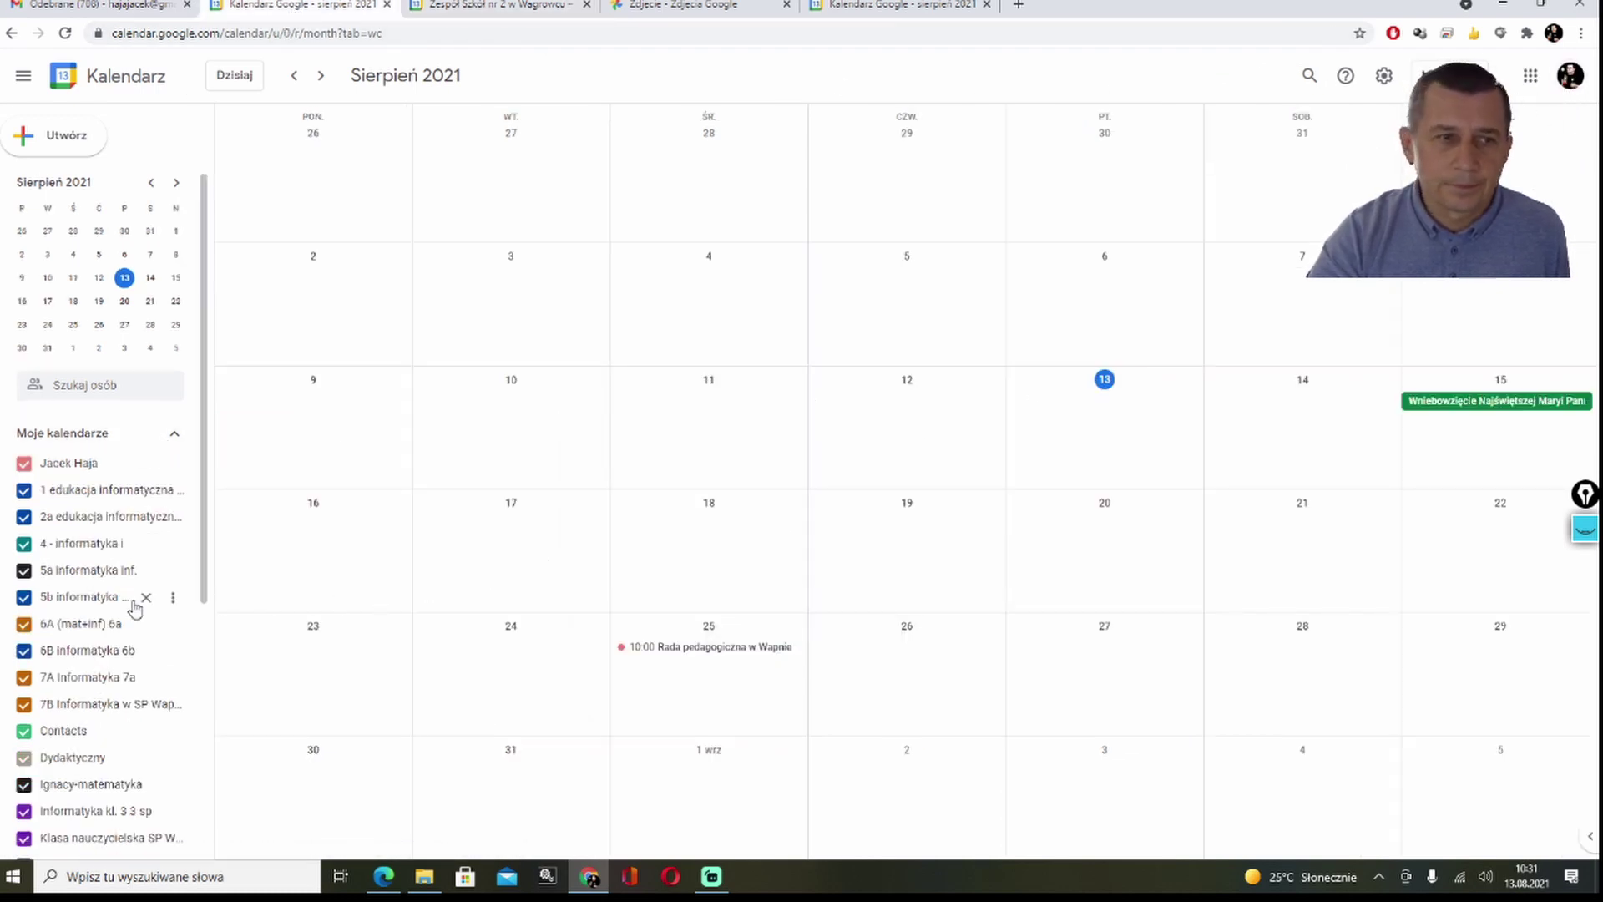
scroll(132, 607, "down", 3)
scroll(72, 380, "up", 1)
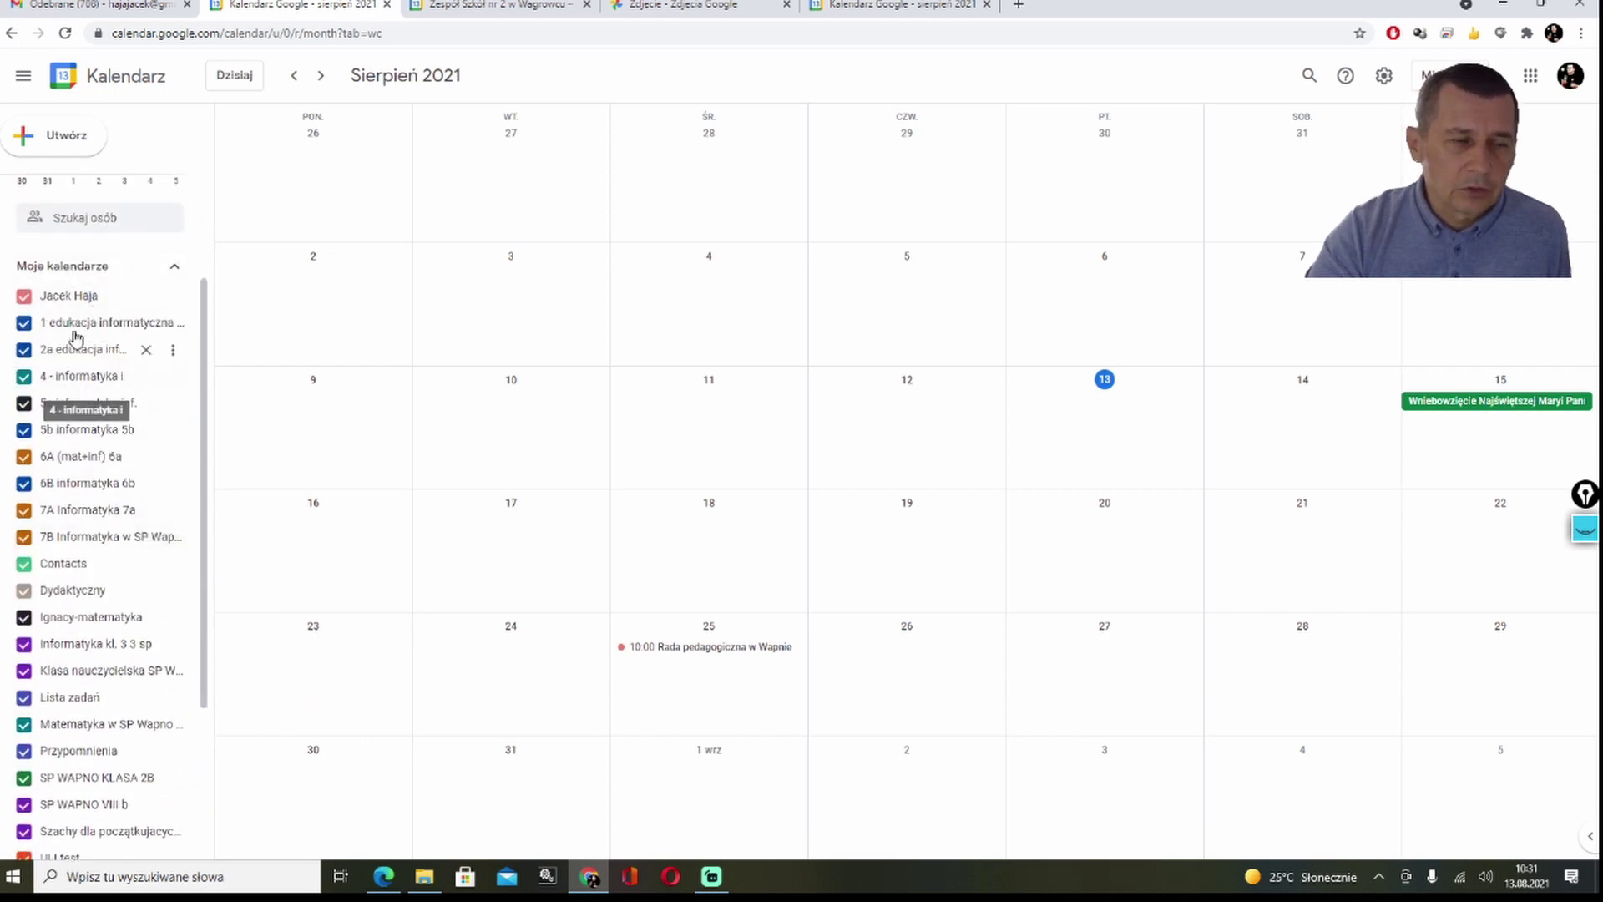
scroll(96, 500, "down", 3)
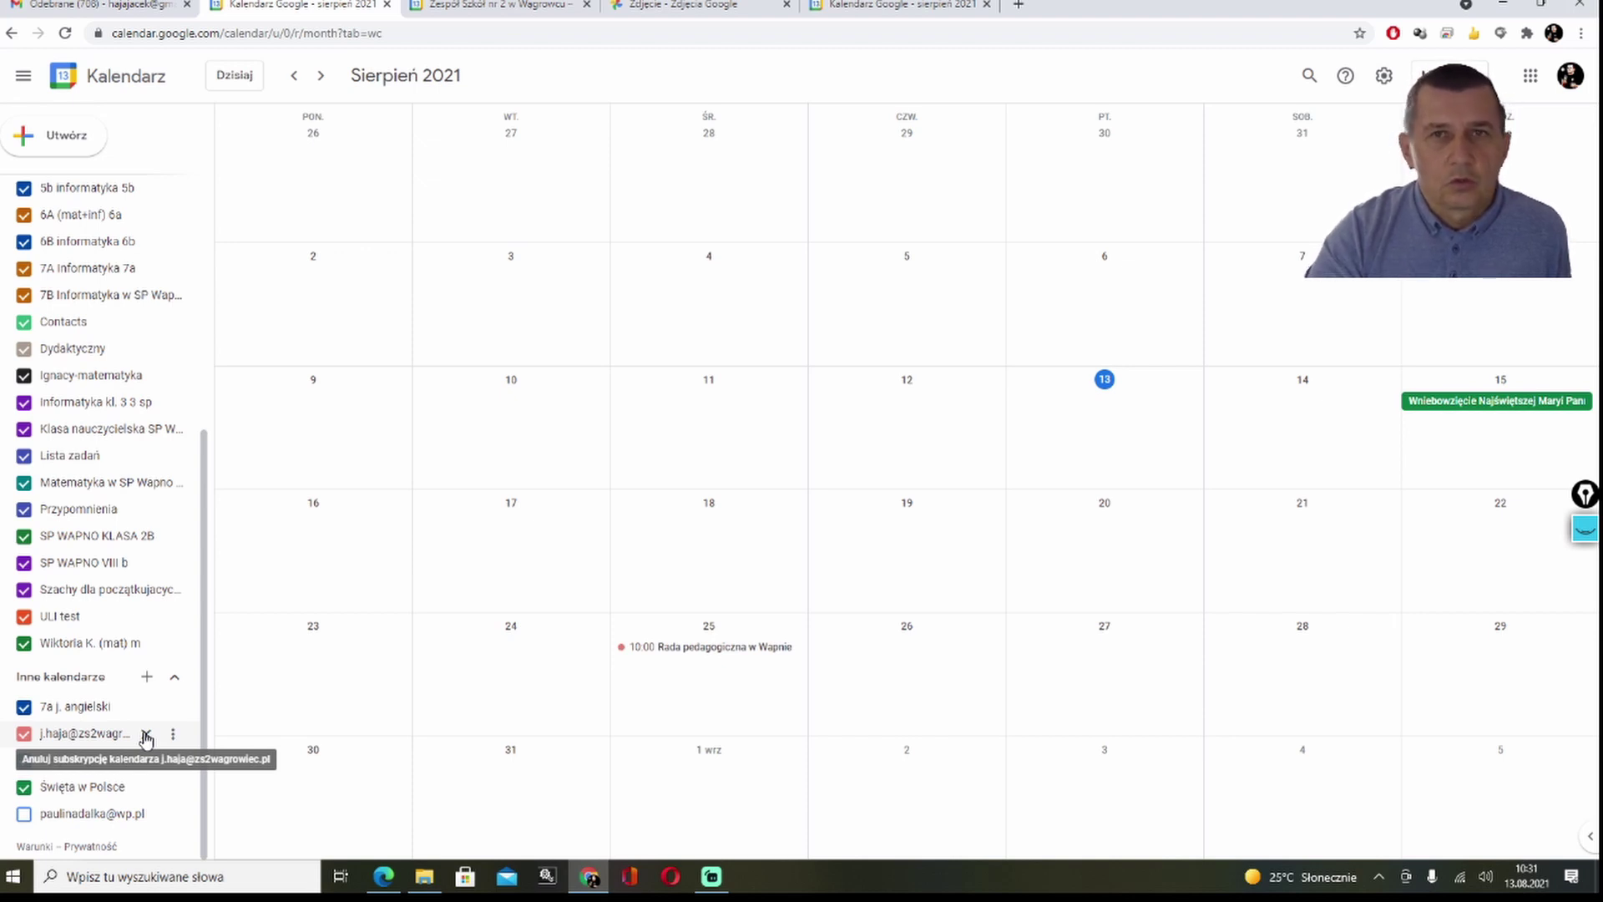
Step: Open a new browser tab and go from the list of Google apps to the overview of all Google products
left_click(1021, 7)
left_click(1531, 102)
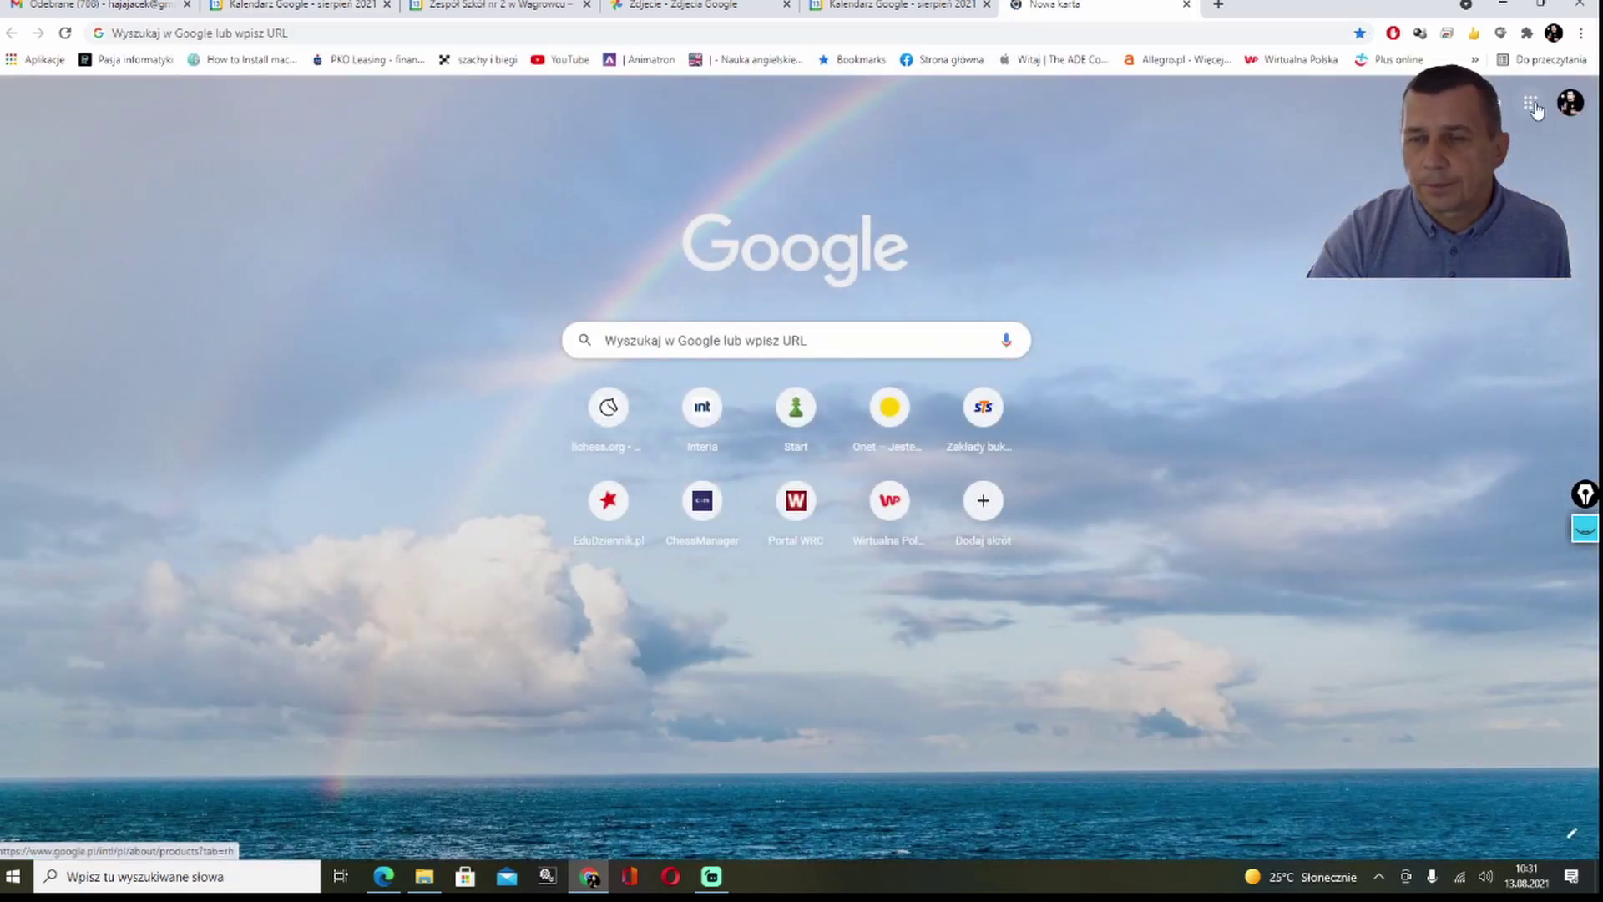
scroll(1444, 287, "down", 3)
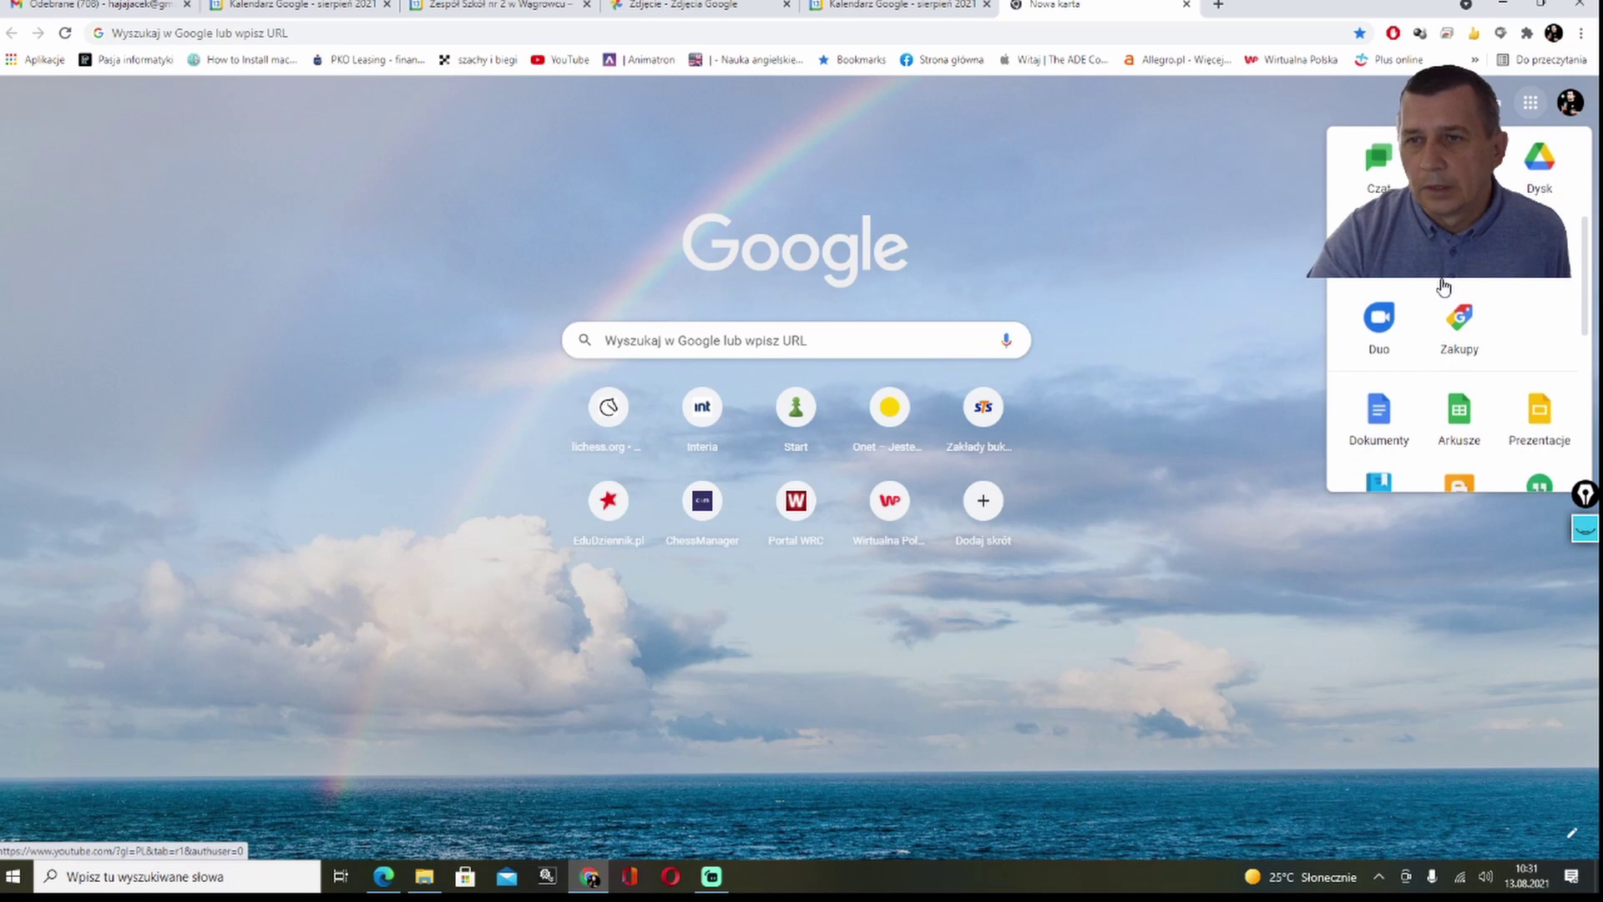
scroll(1444, 287, "down", 5)
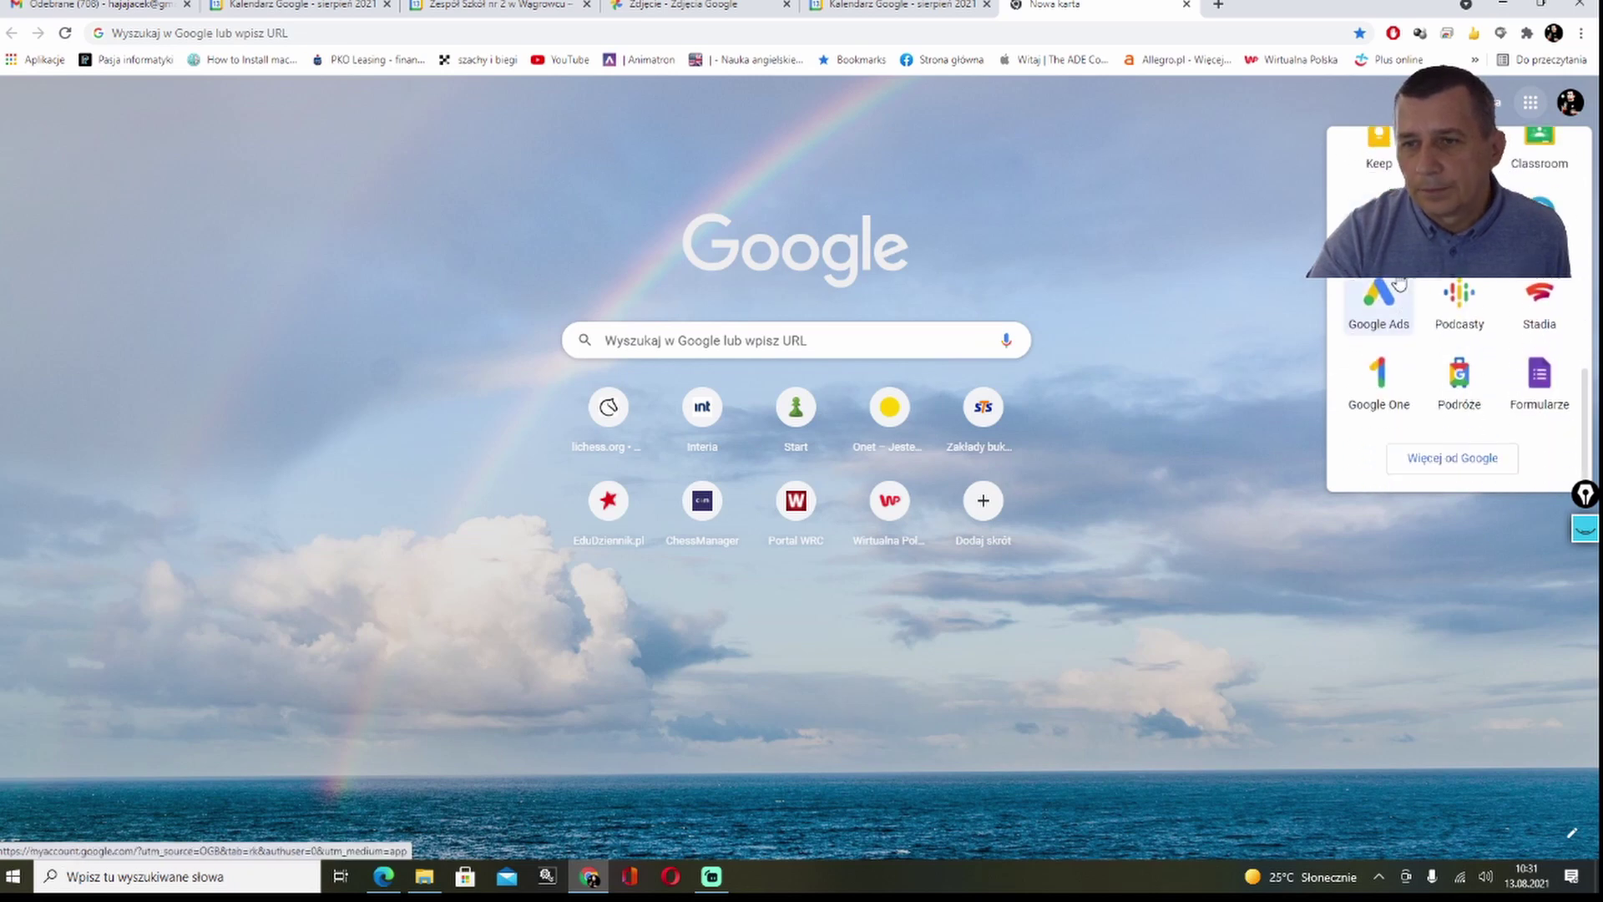
left_click(1466, 462)
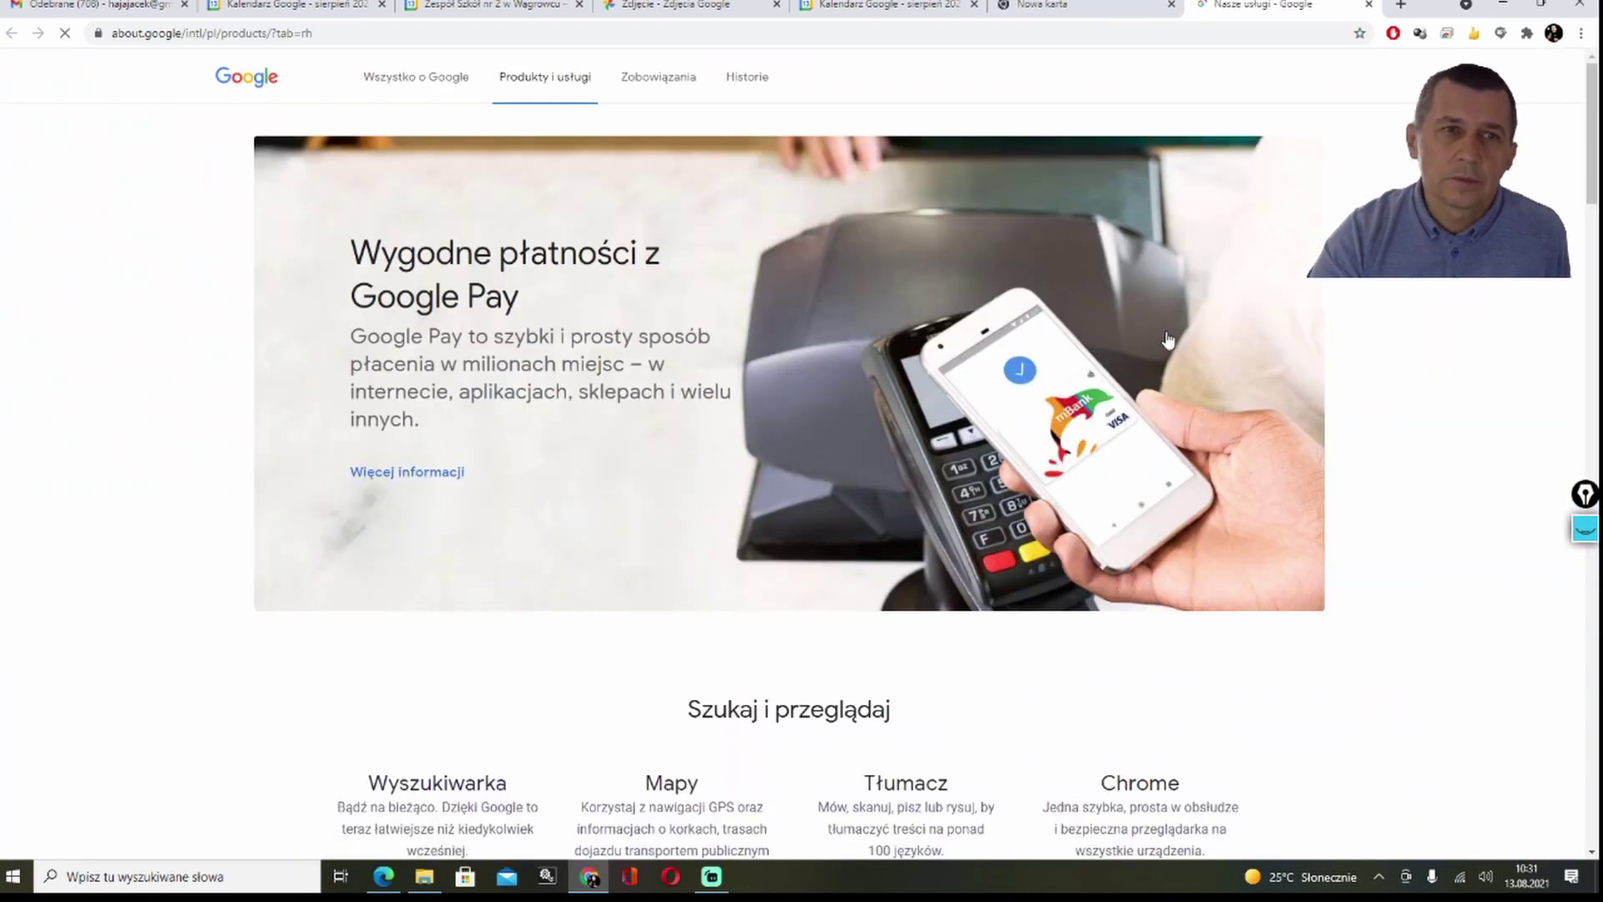
Step: Find Kalendarz in the Zachowaj porządek section of the products page and open its help page
scroll(1232, 302, "down", 9)
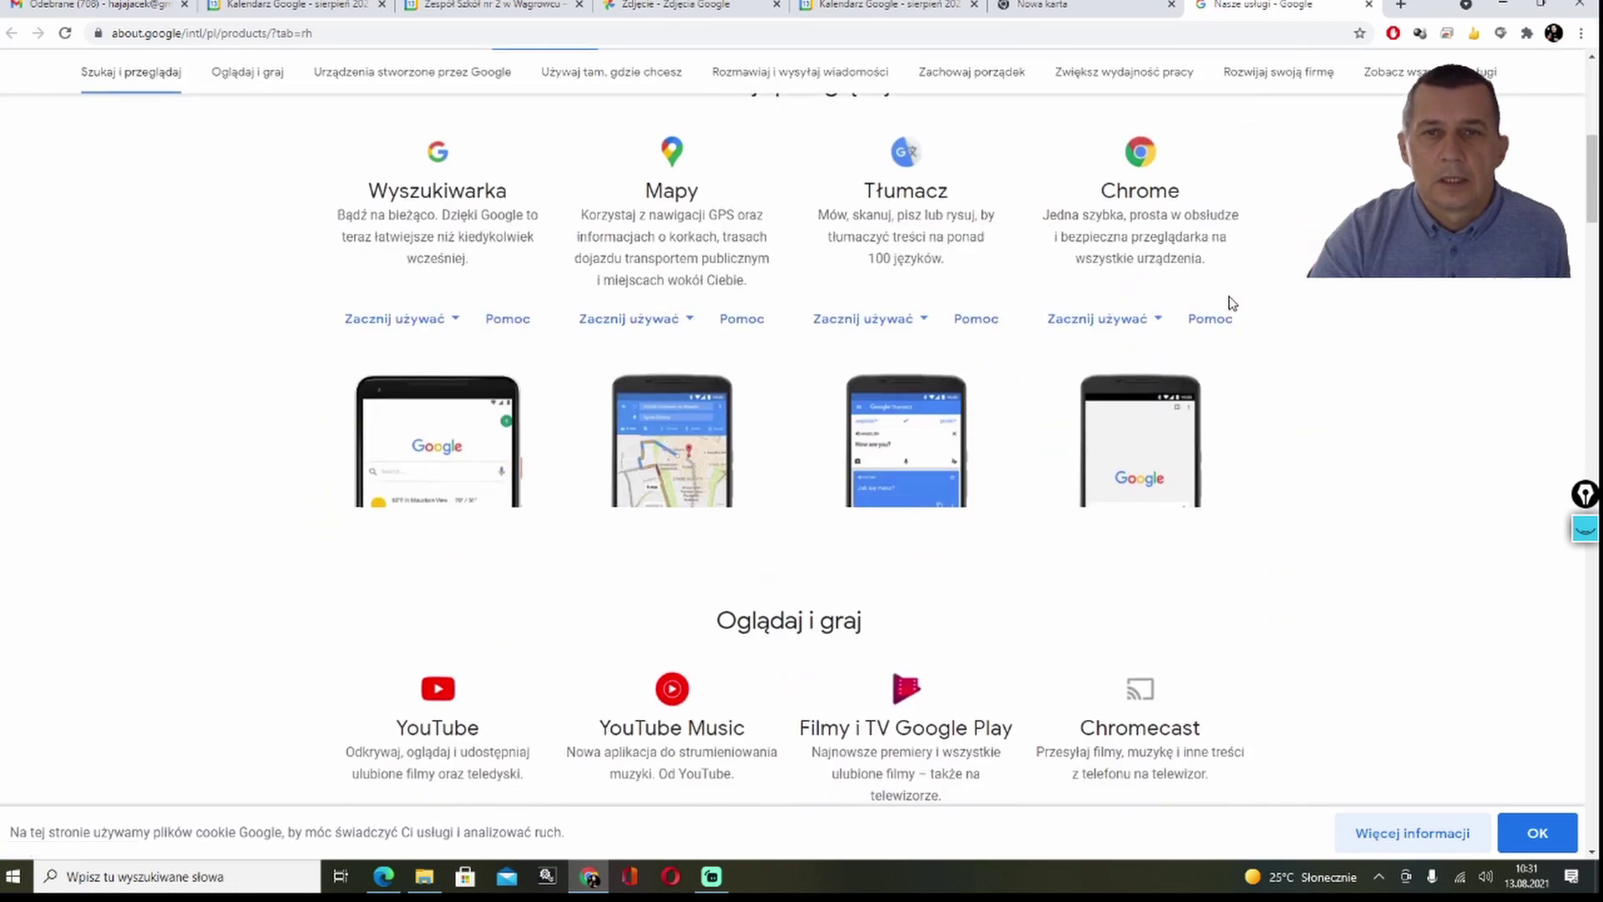
scroll(1232, 302, "down", 7)
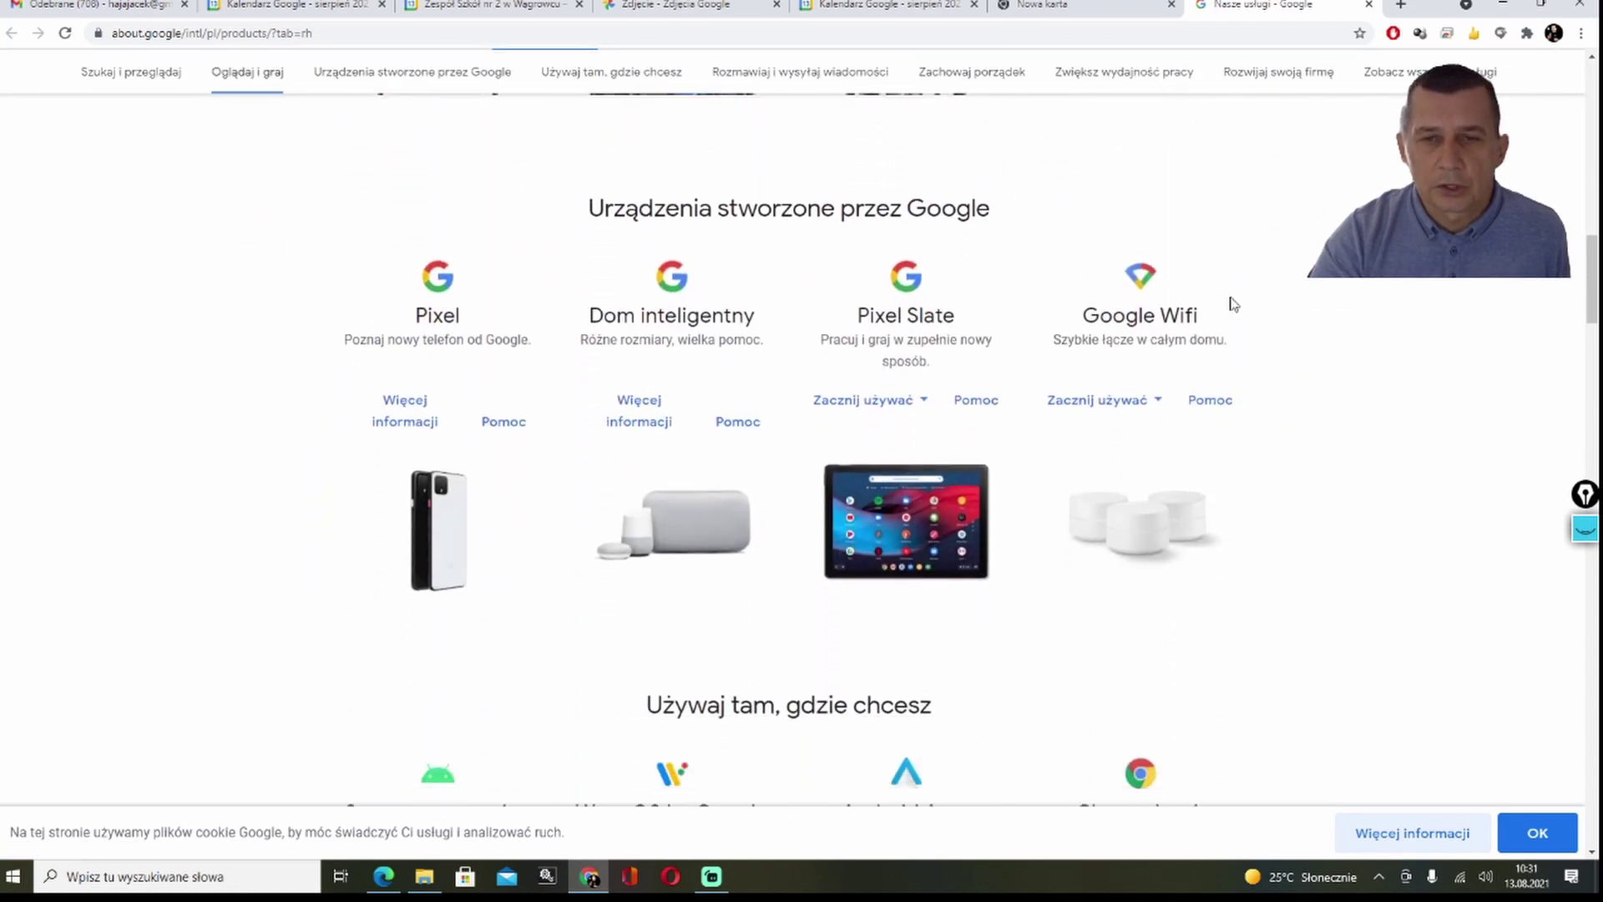
scroll(1233, 305, "down", 9)
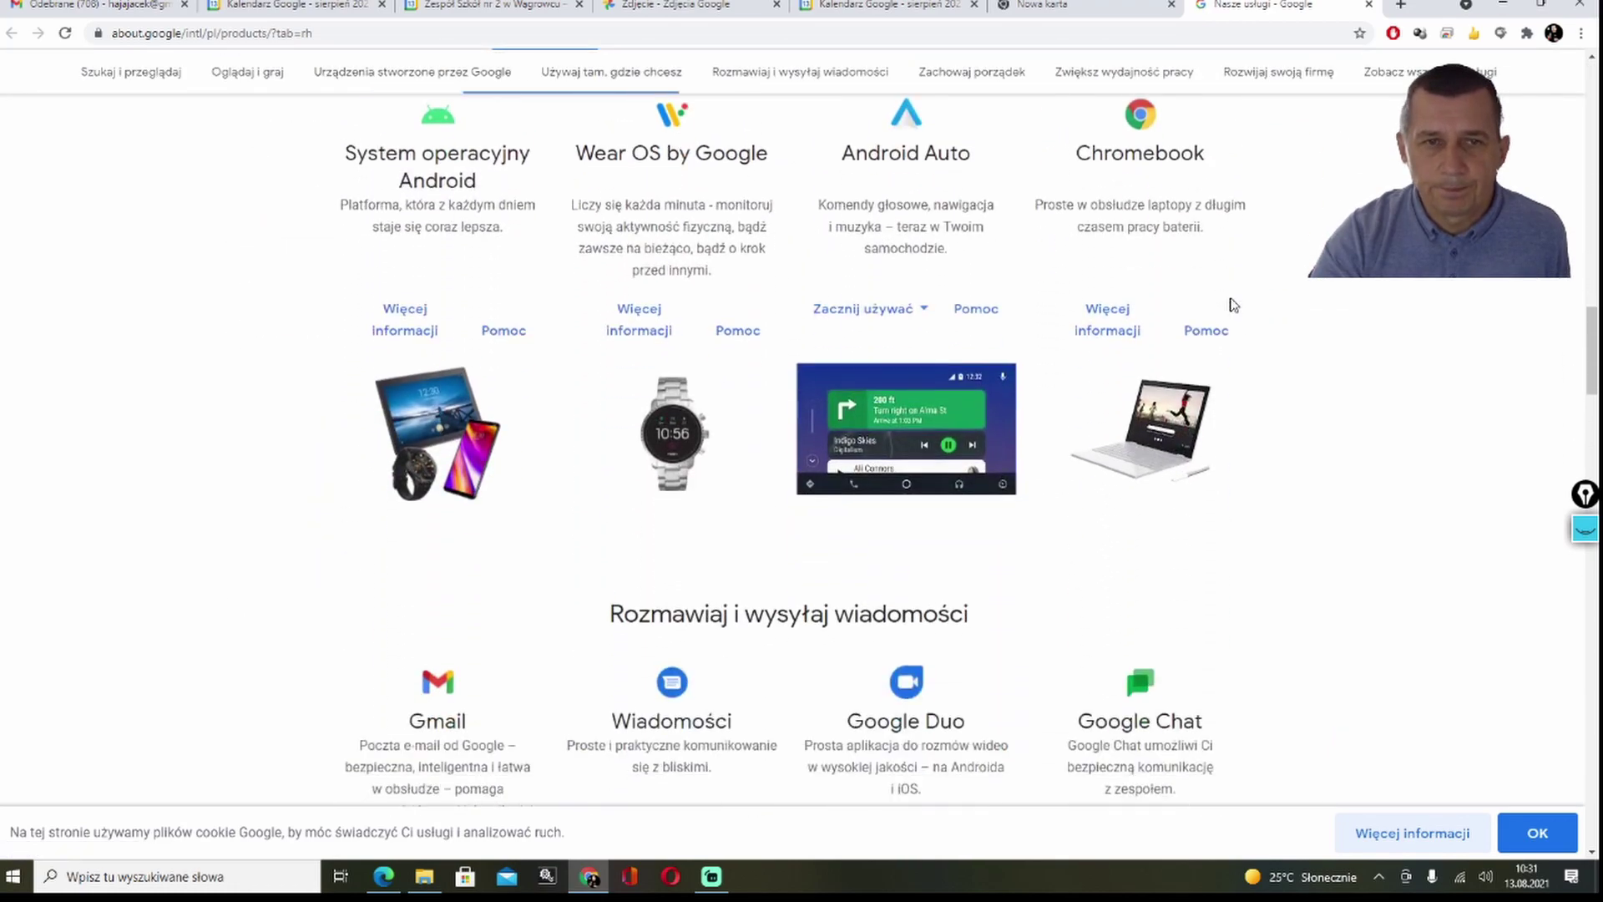
scroll(1234, 305, "down", 3)
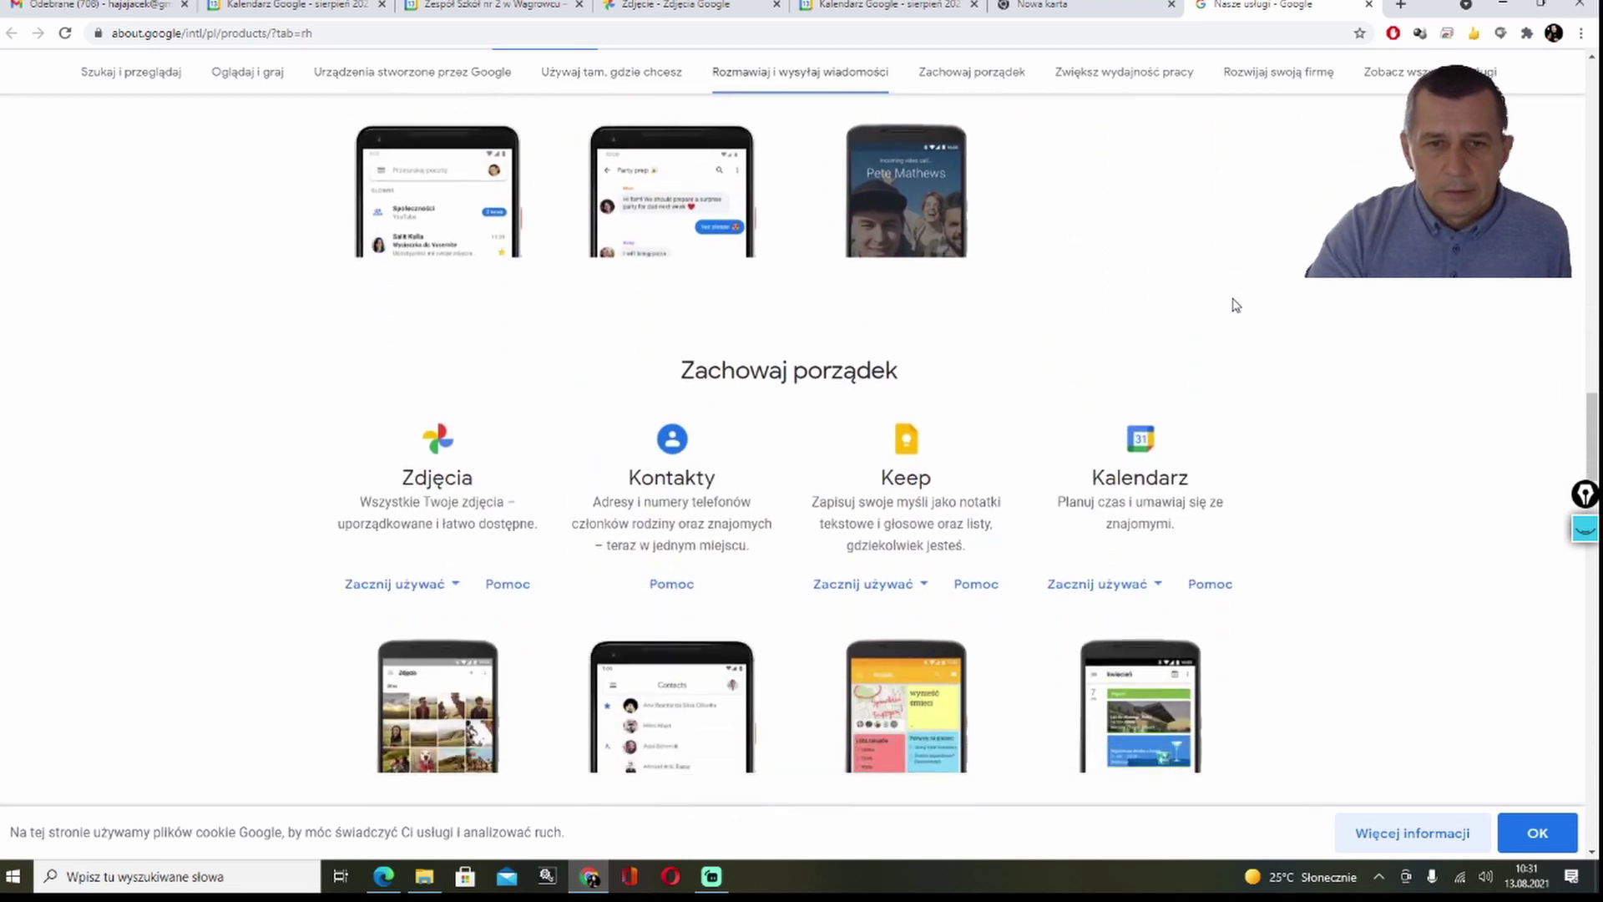
scroll(1233, 420, "down", 2)
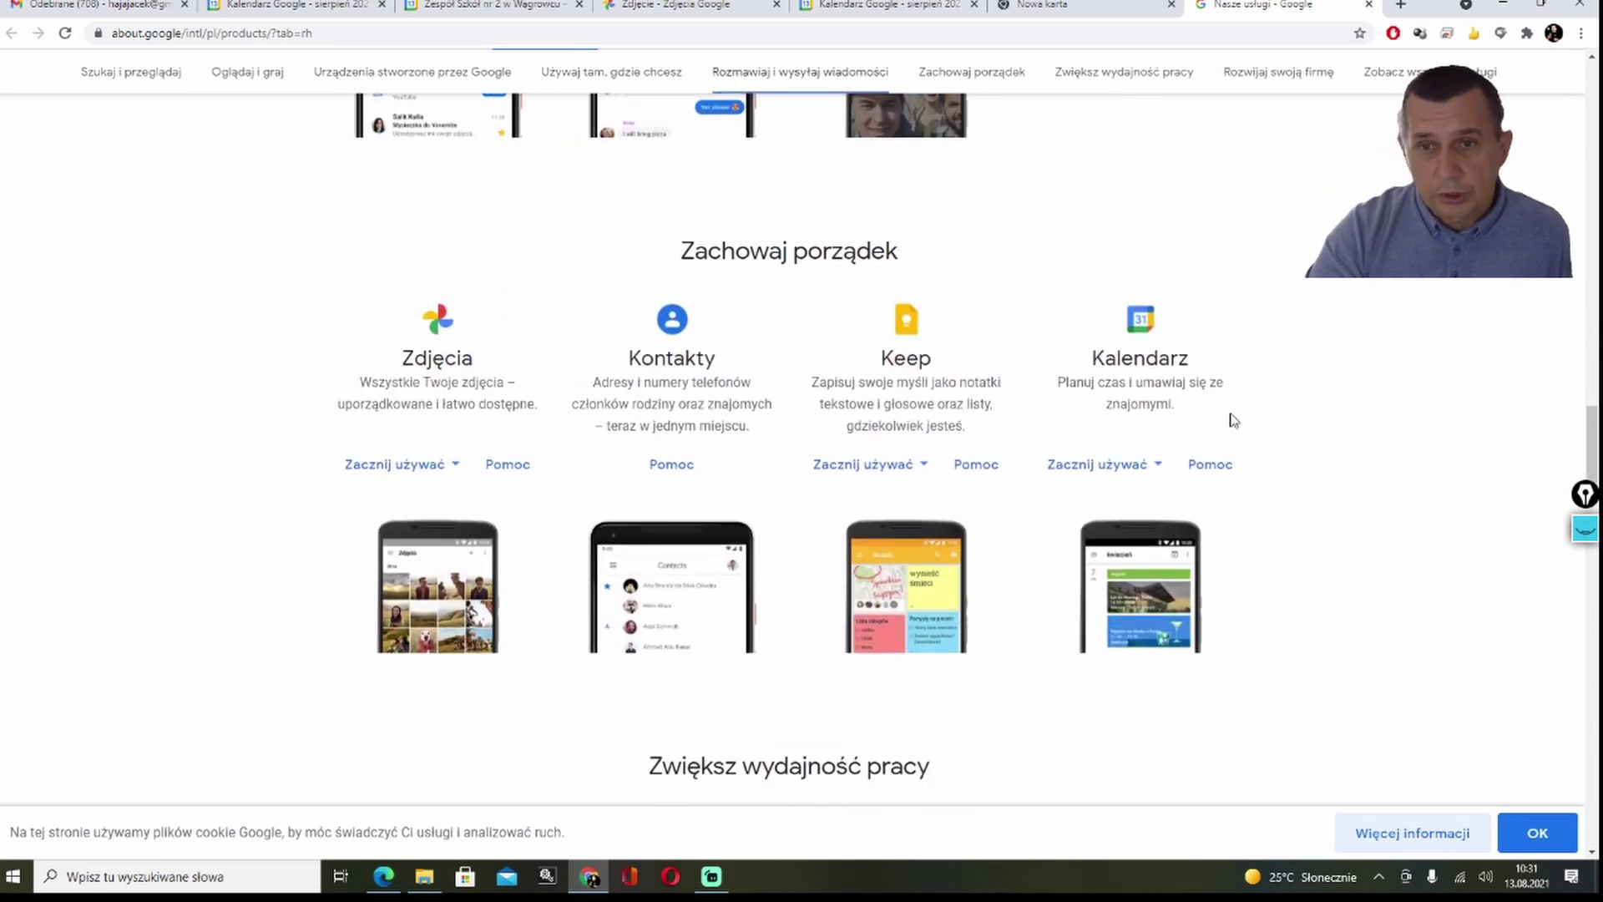
left_click(1208, 466)
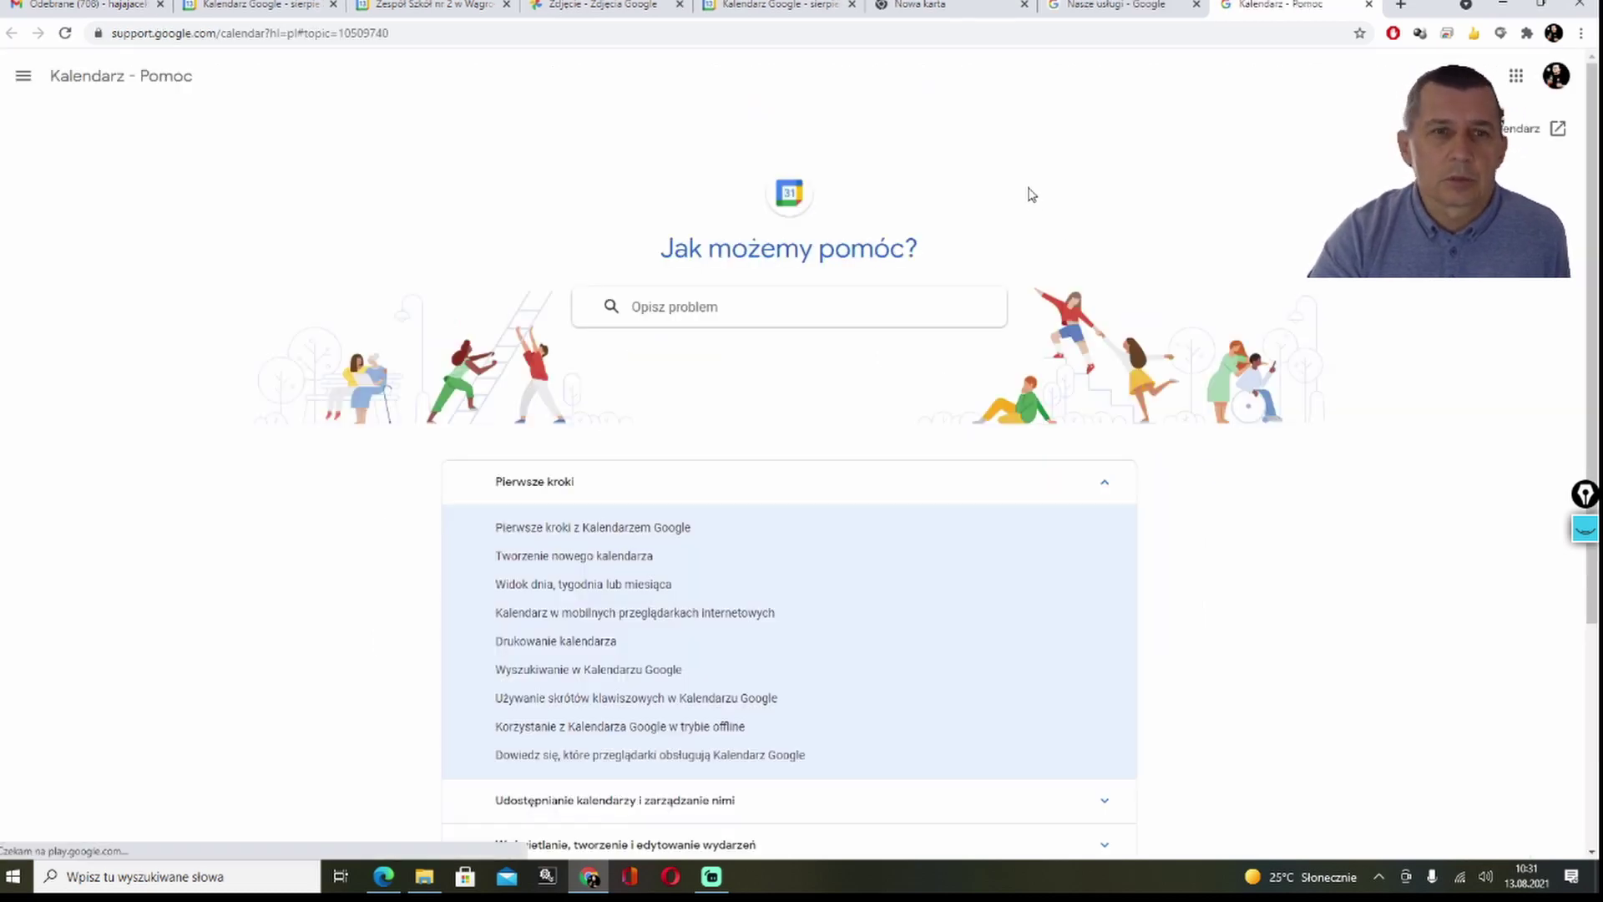
Step: Look through the Calendar help topics on sharing calendars, events, appointments and synchronising, and return to the topic on creating and editing events
scroll(1007, 251, "down", 5)
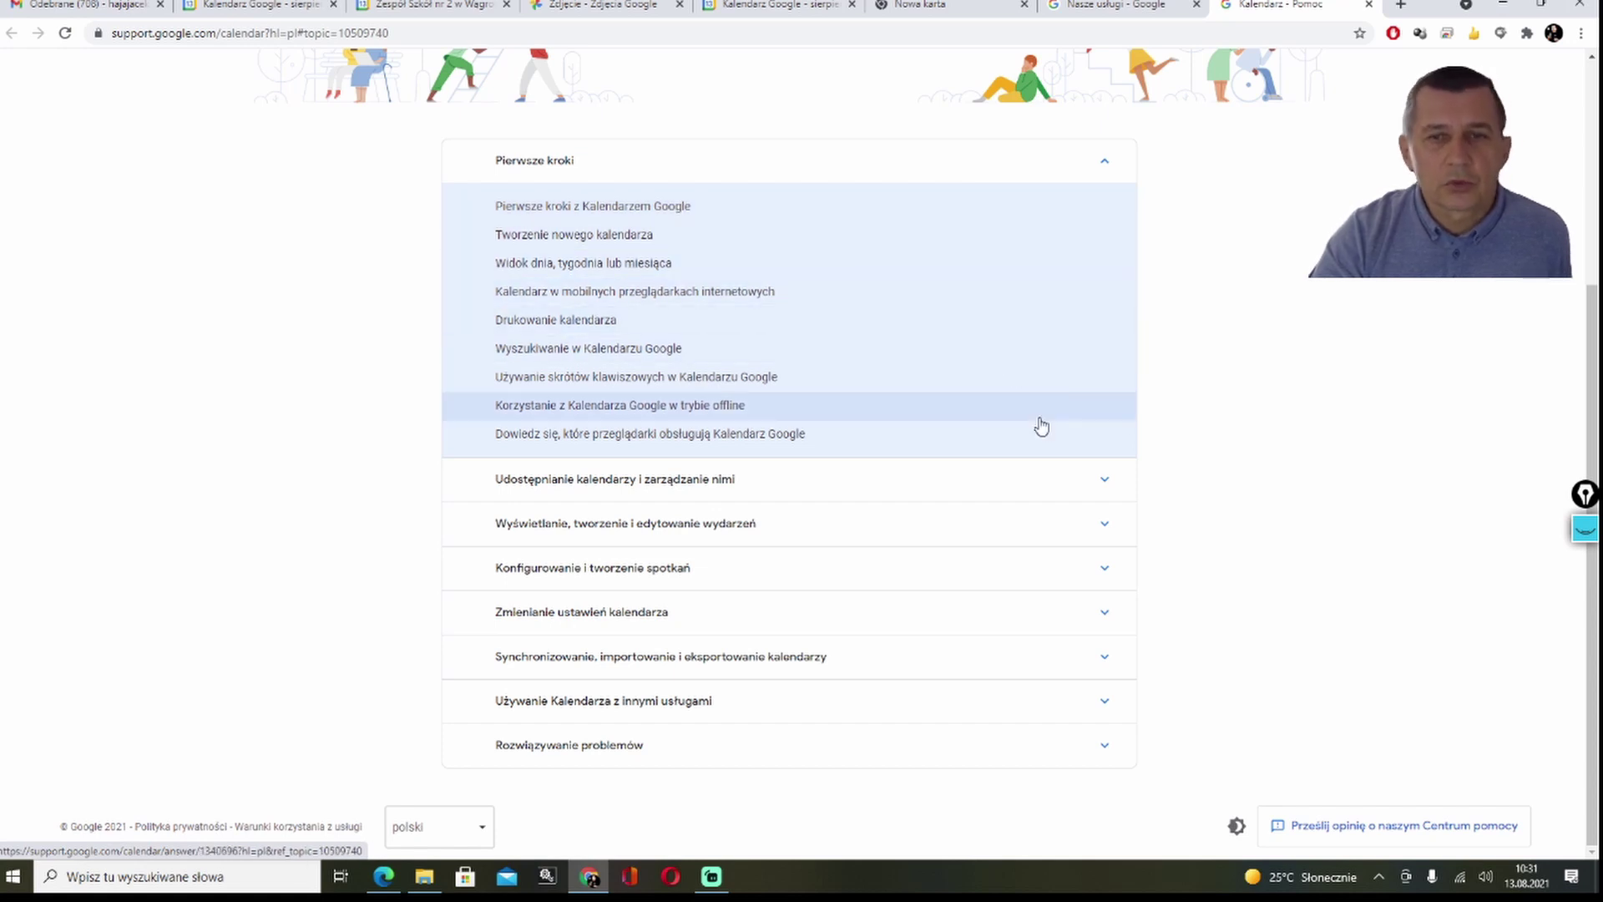
left_click(1106, 489)
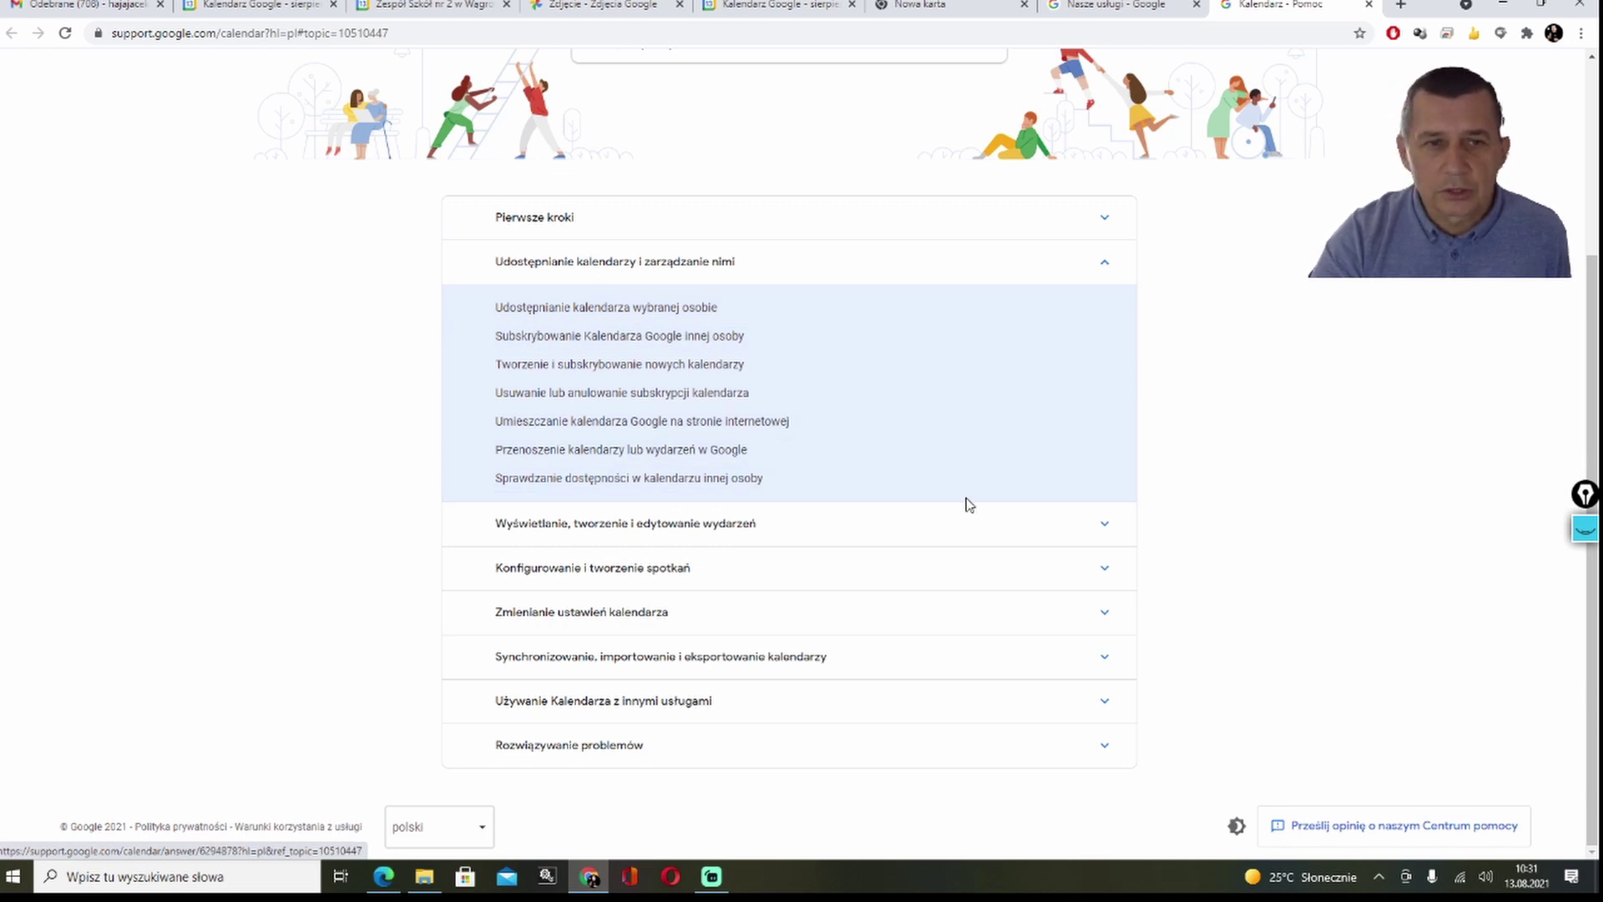
left_click(1106, 527)
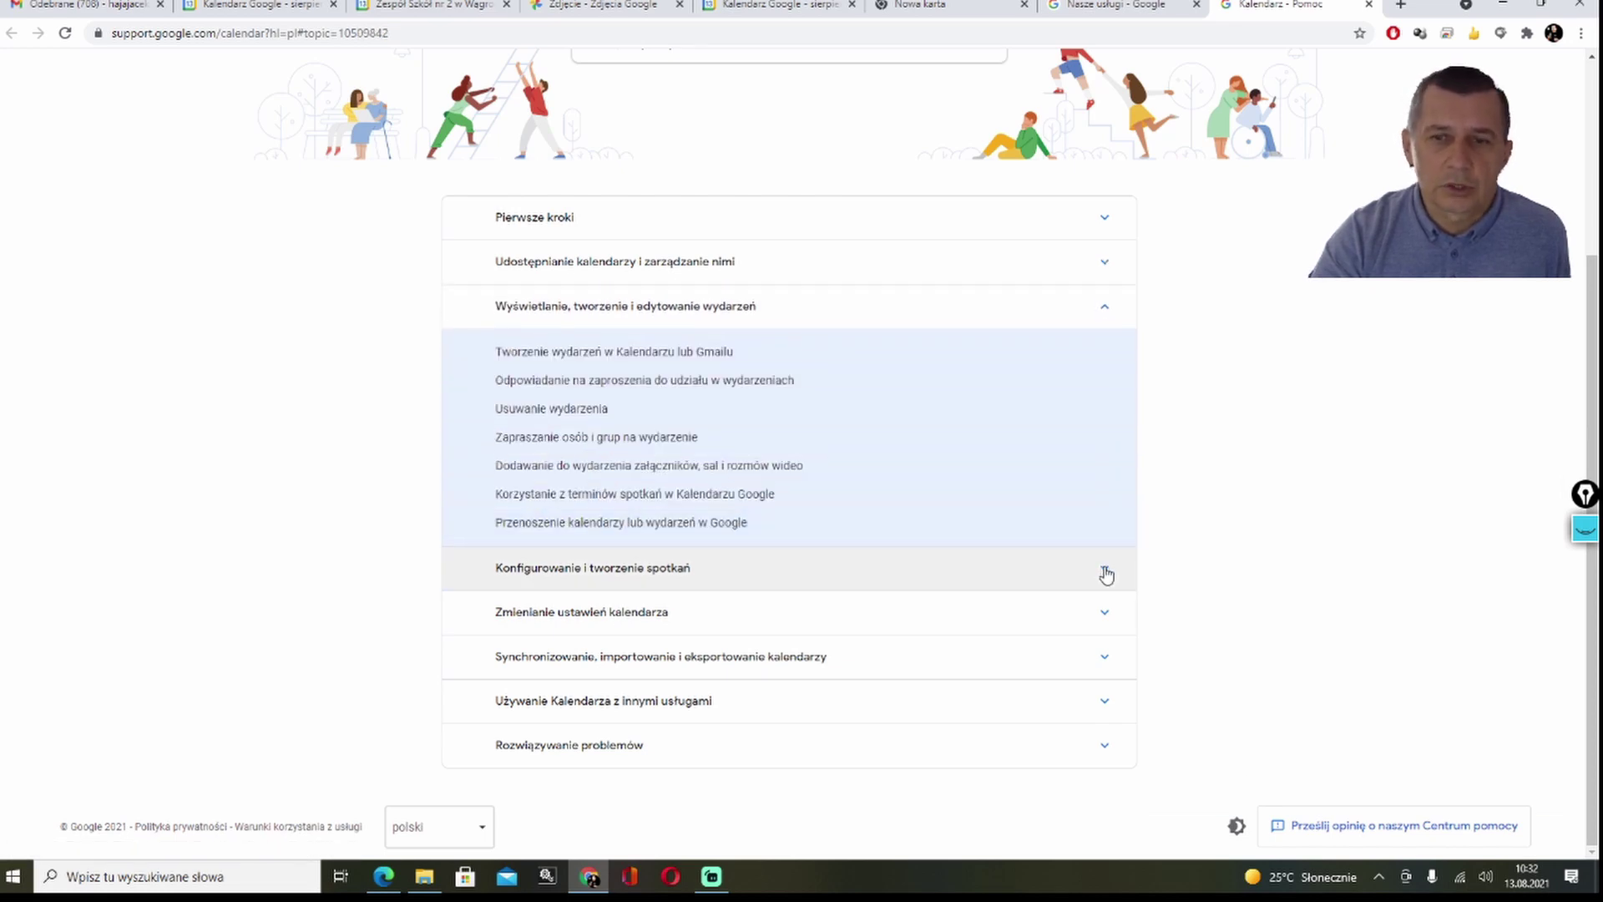
left_click(1106, 575)
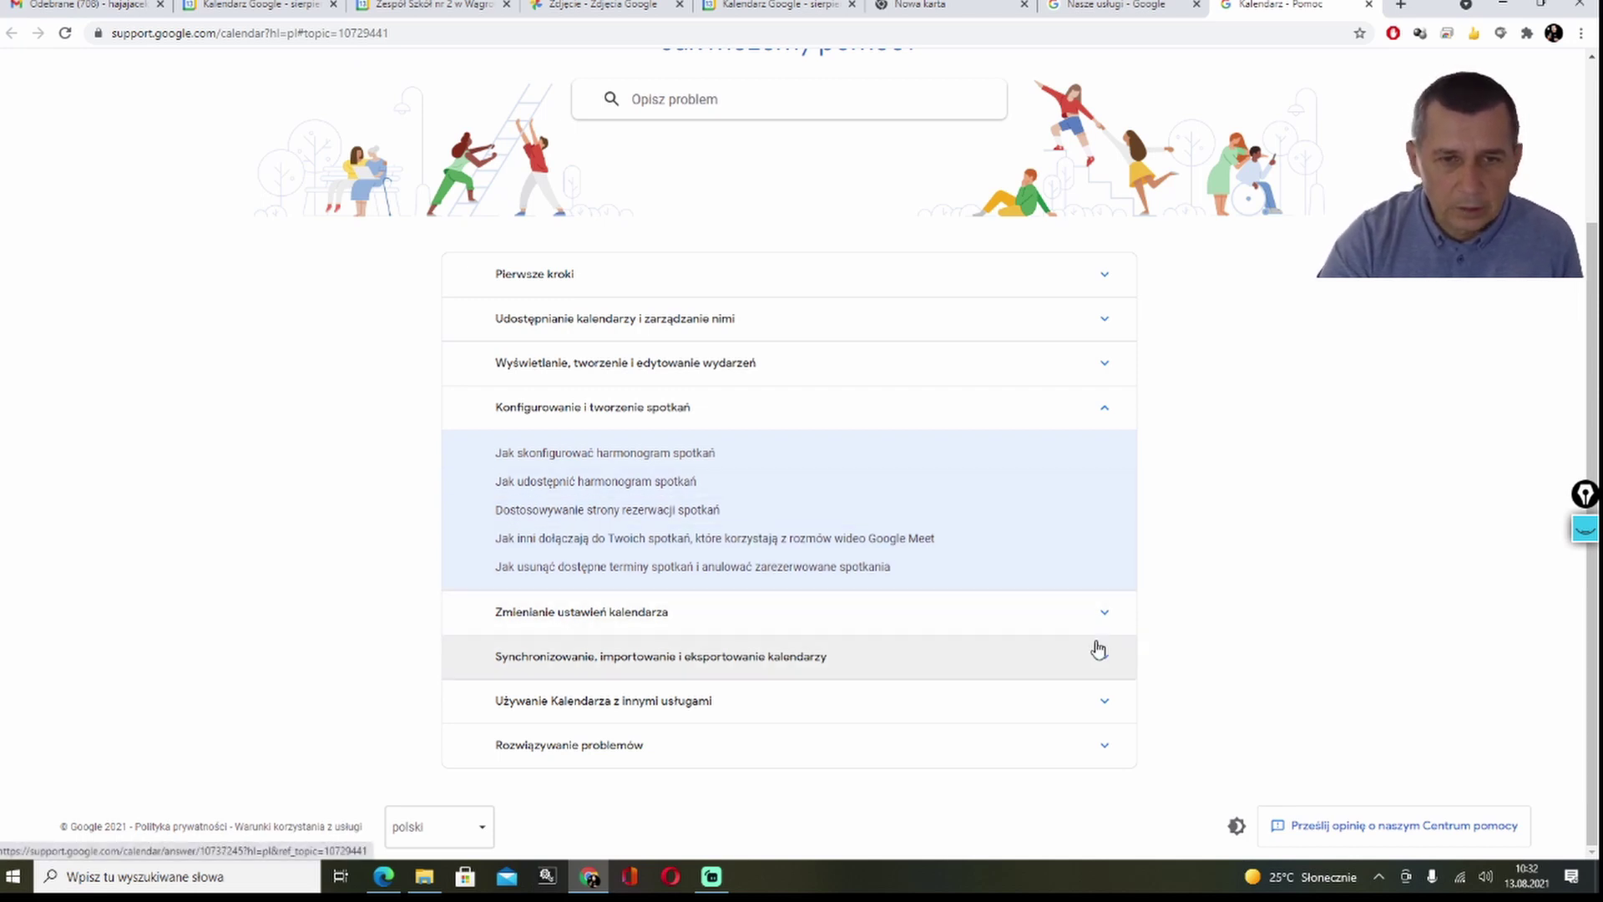
left_click(1106, 666)
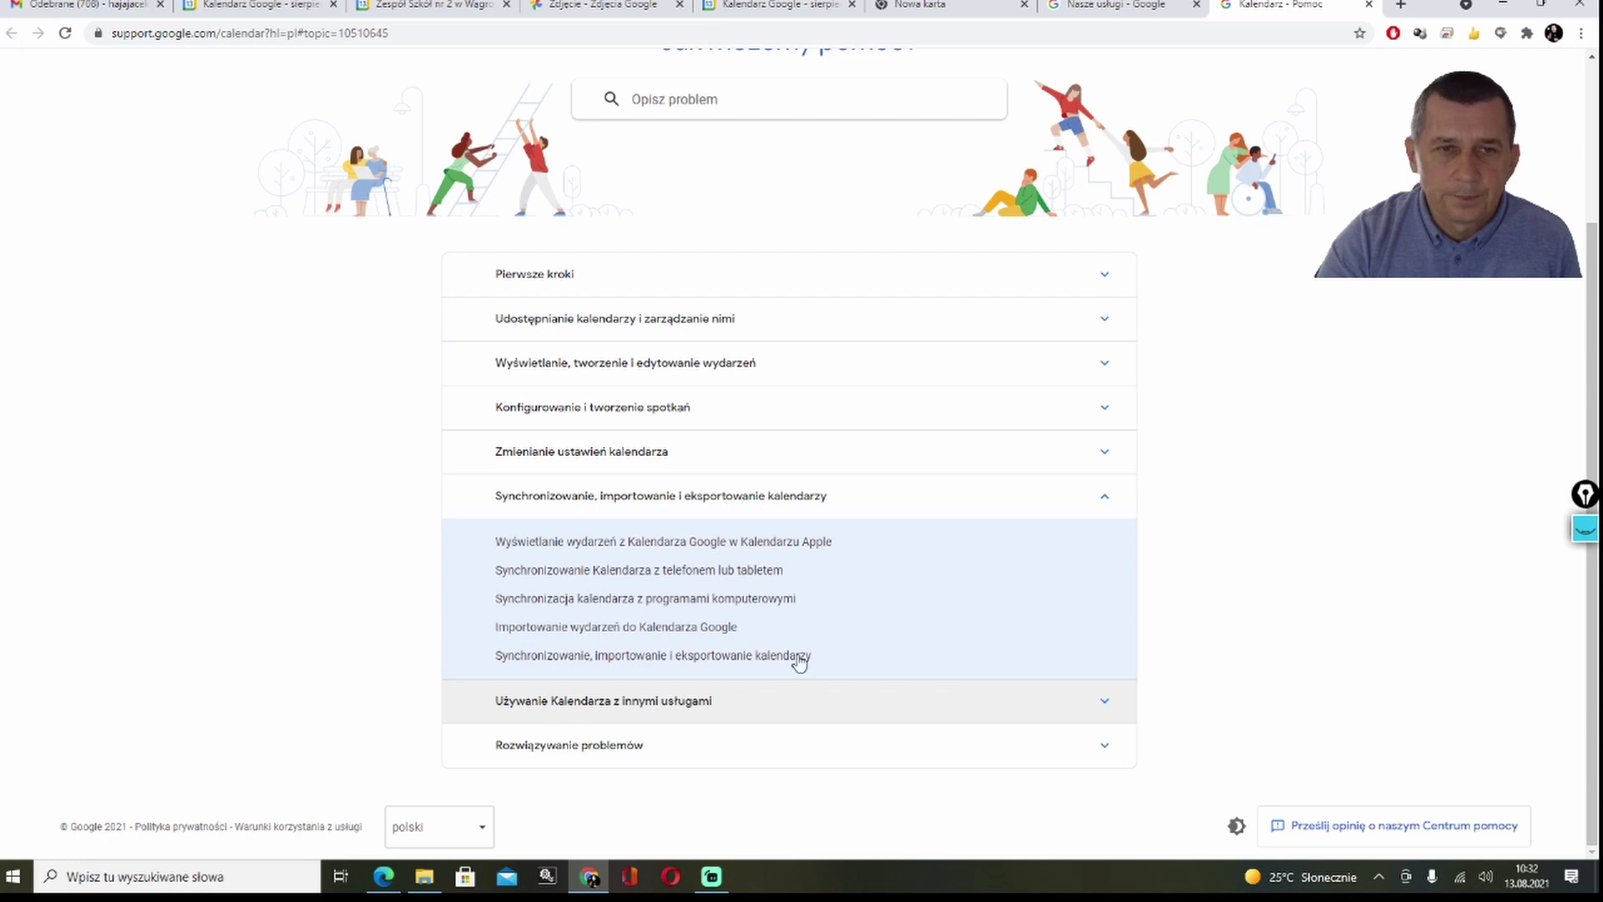
left_click(769, 364)
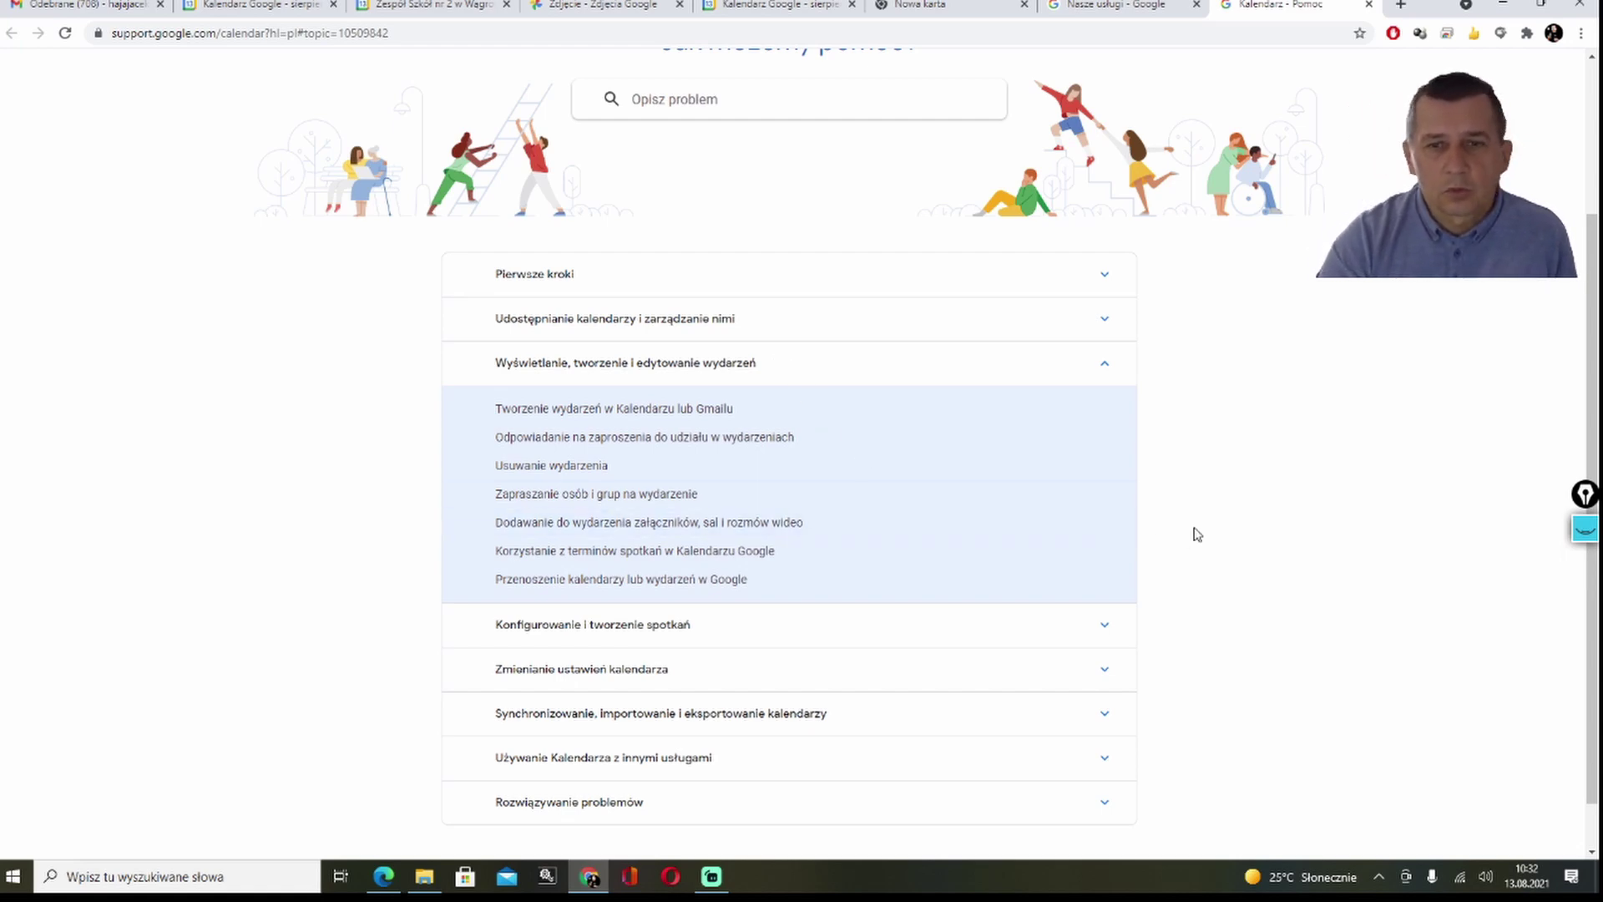
scroll(1253, 522, "down", 2)
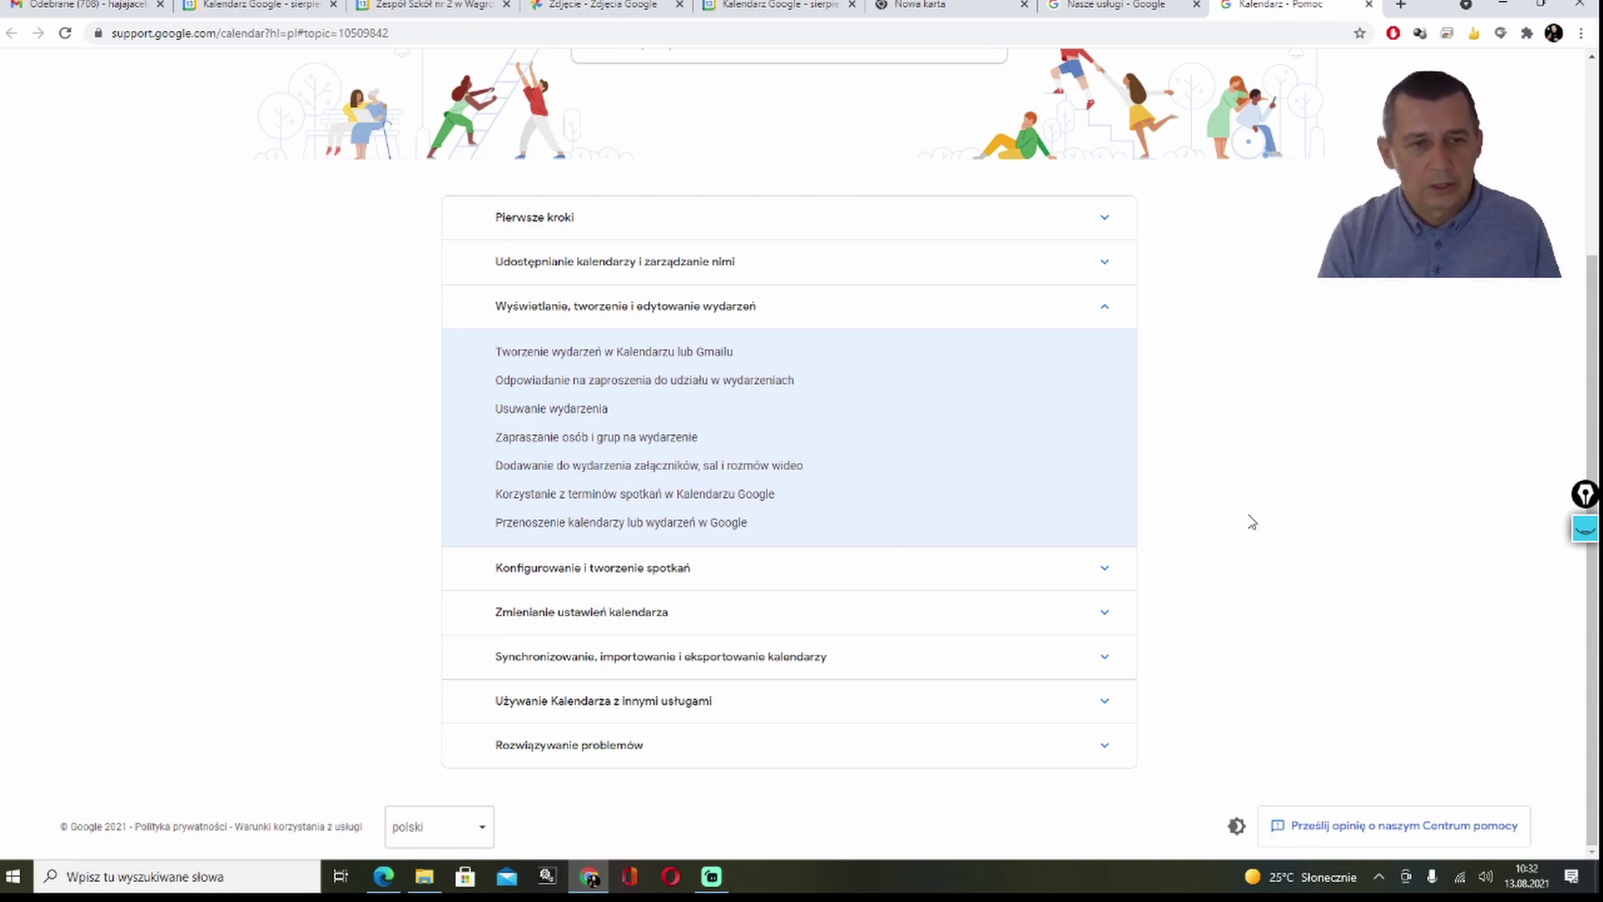
Step: Show the phone's calendar in the Edge window, and return to the school-year calendar photo to examine the September entries and remarks
left_click(383, 876)
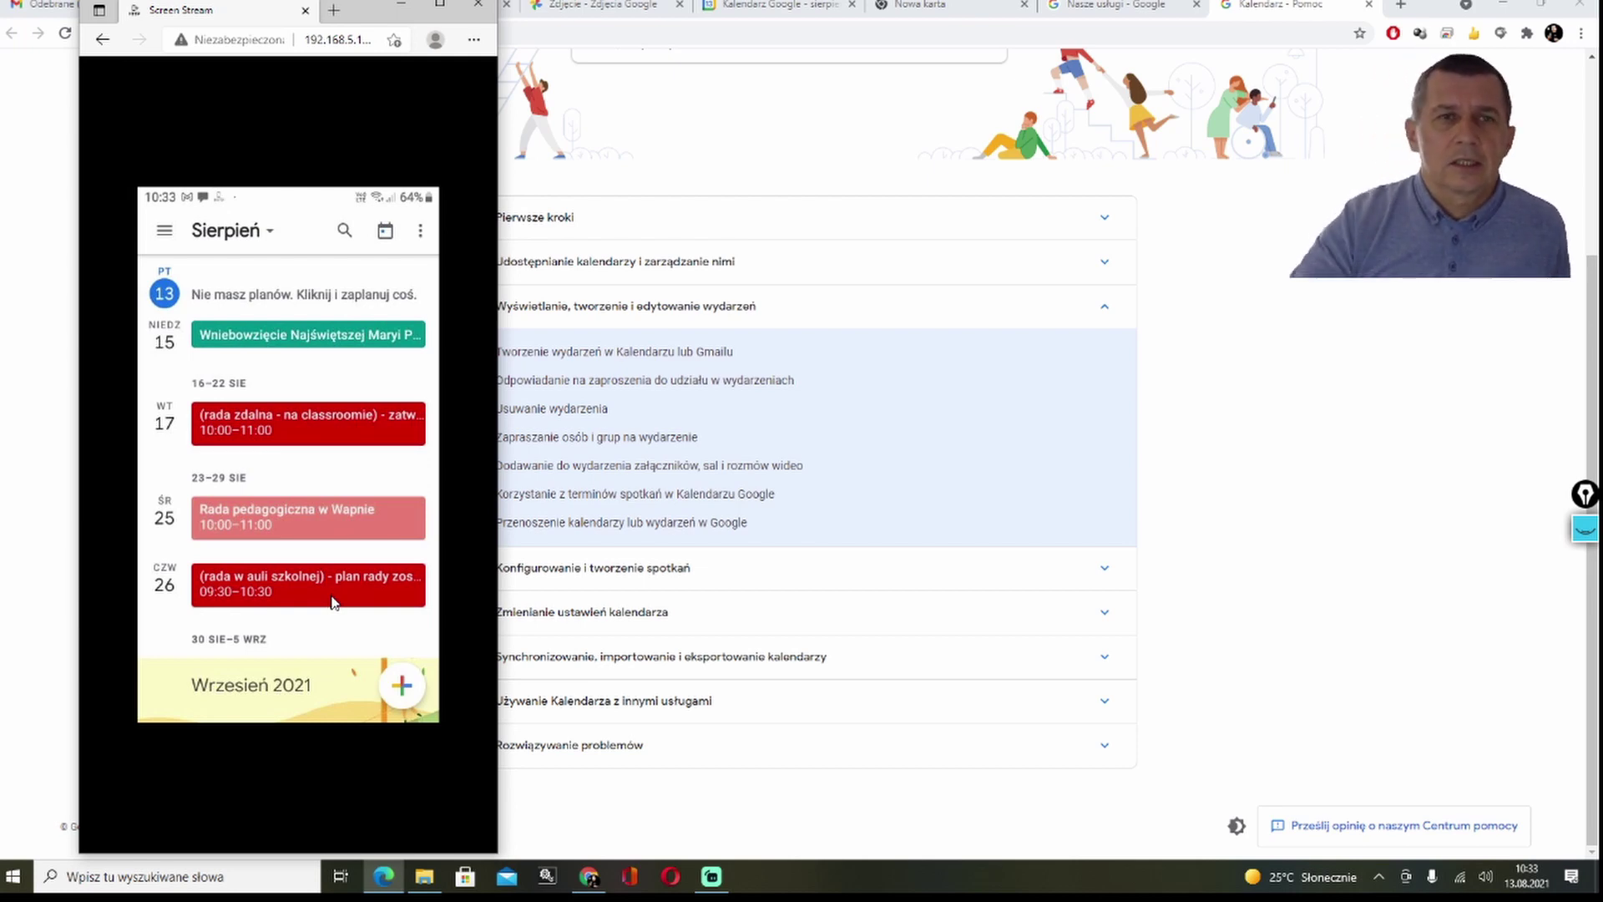
left_click(612, 10)
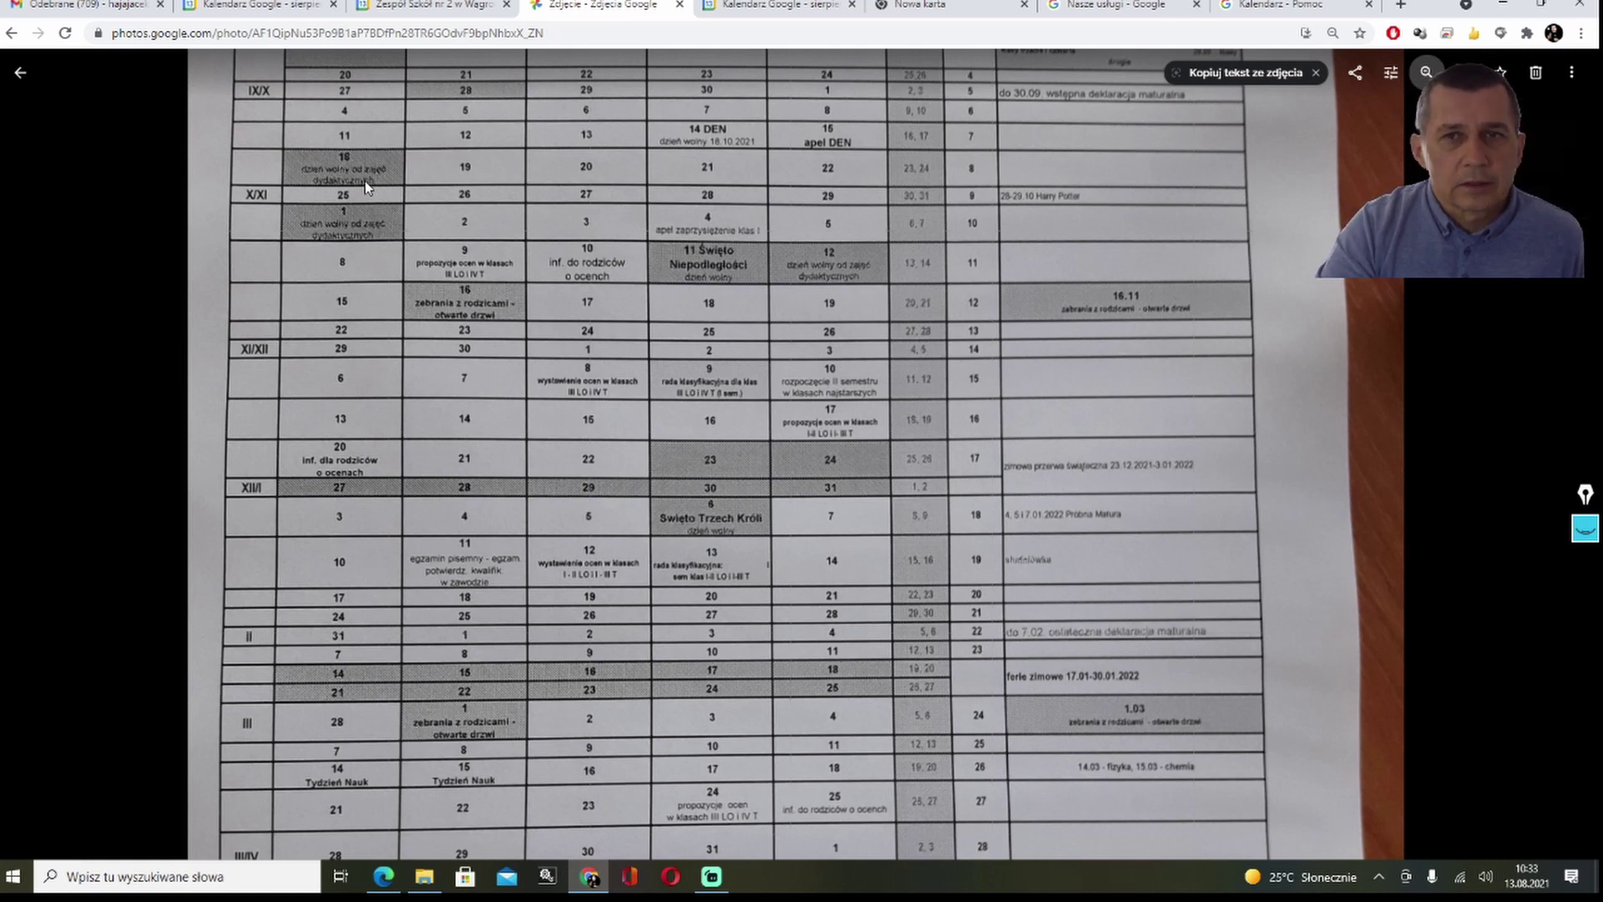
scroll(367, 186, "up", 6)
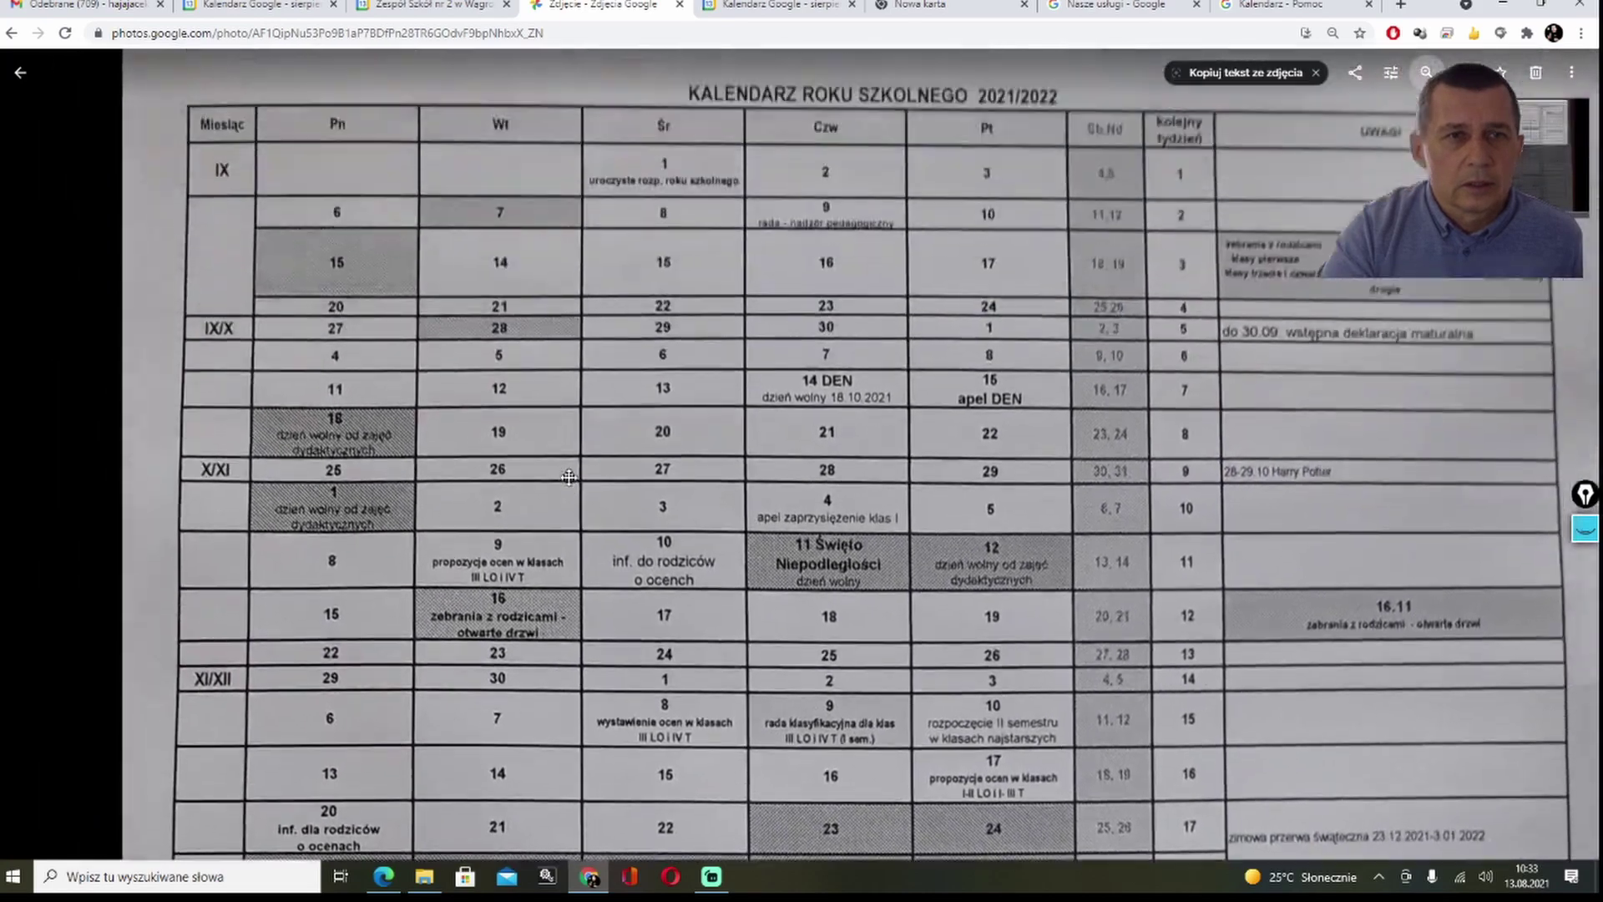
left_click_drag(569, 476, 568, 550)
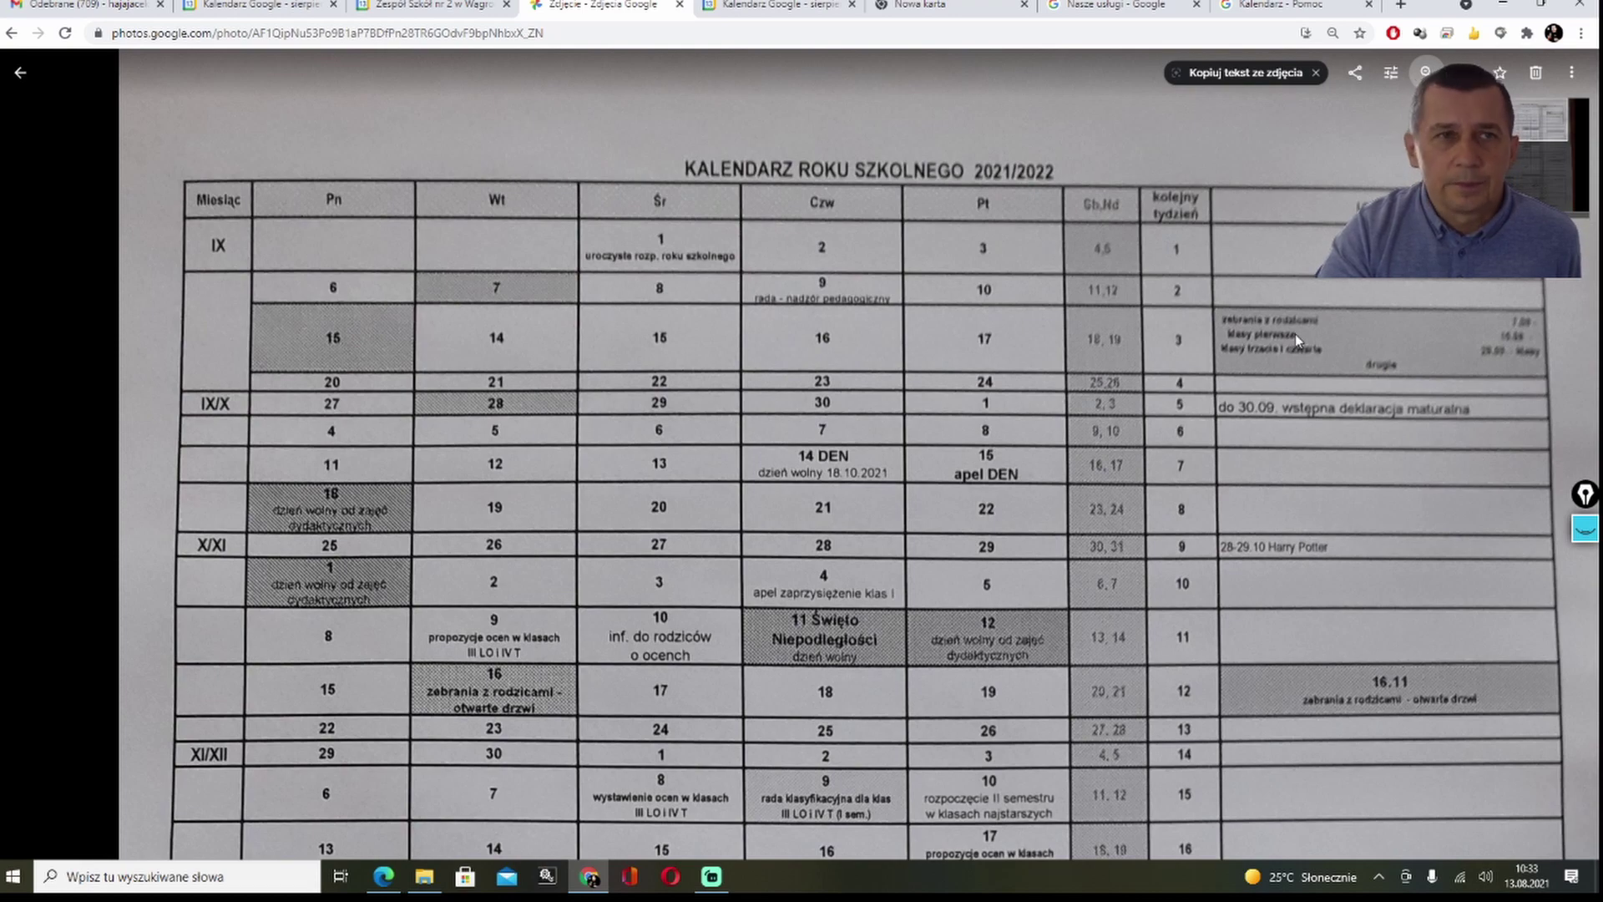
Step: In the school's calendar, start a new event on 15 September 2021 and assign it to the ZS 2 calendar
left_click(417, 14)
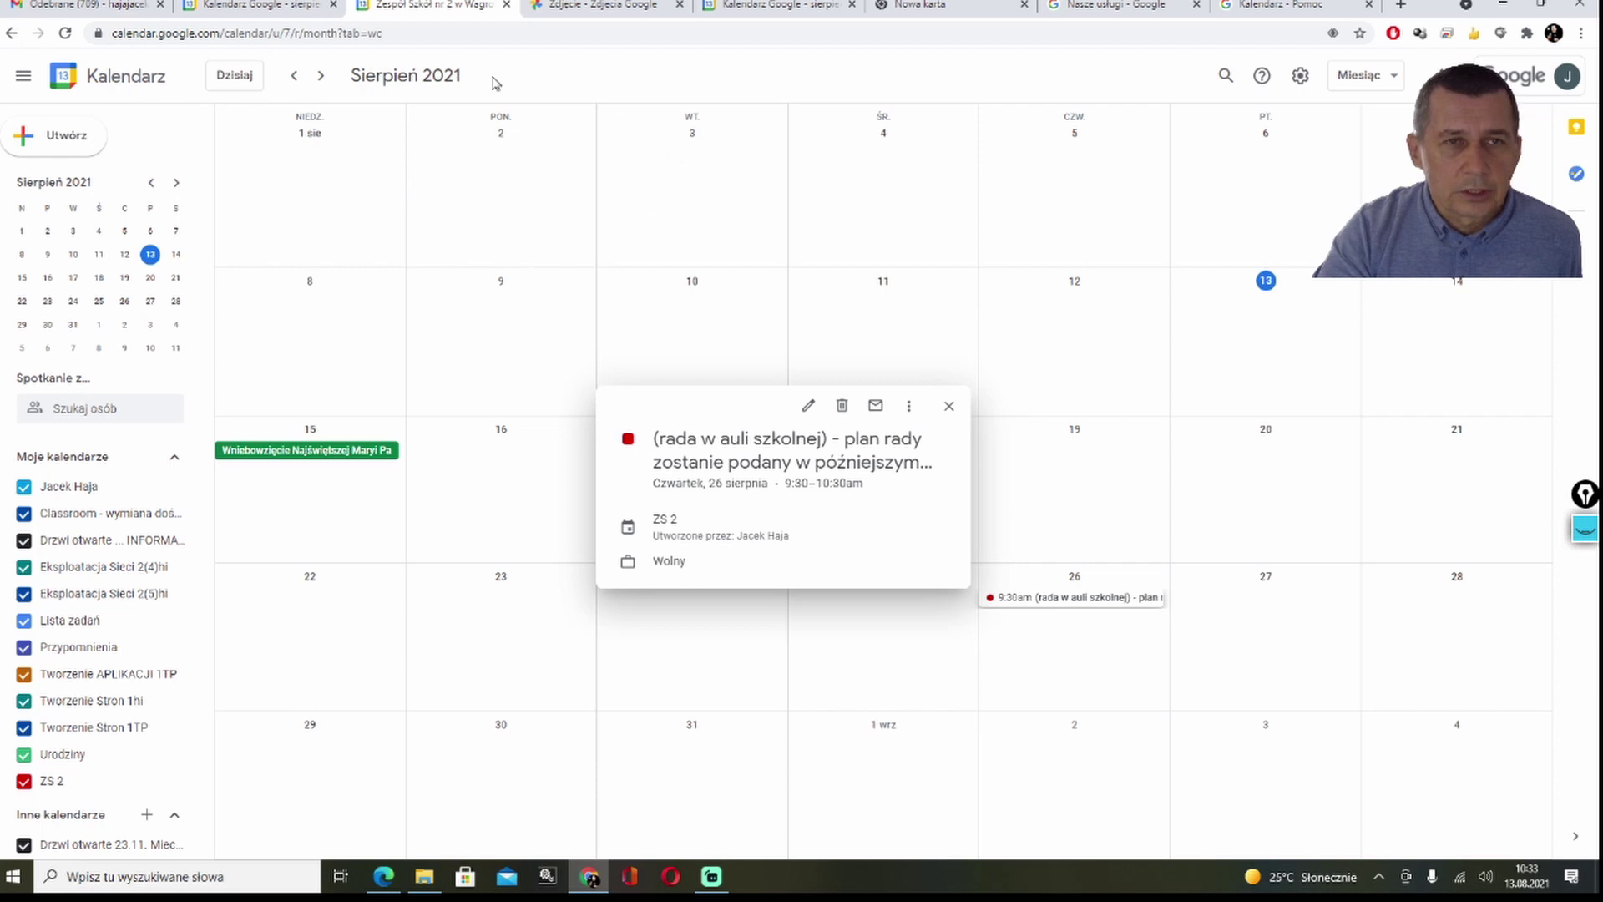
left_click(320, 75)
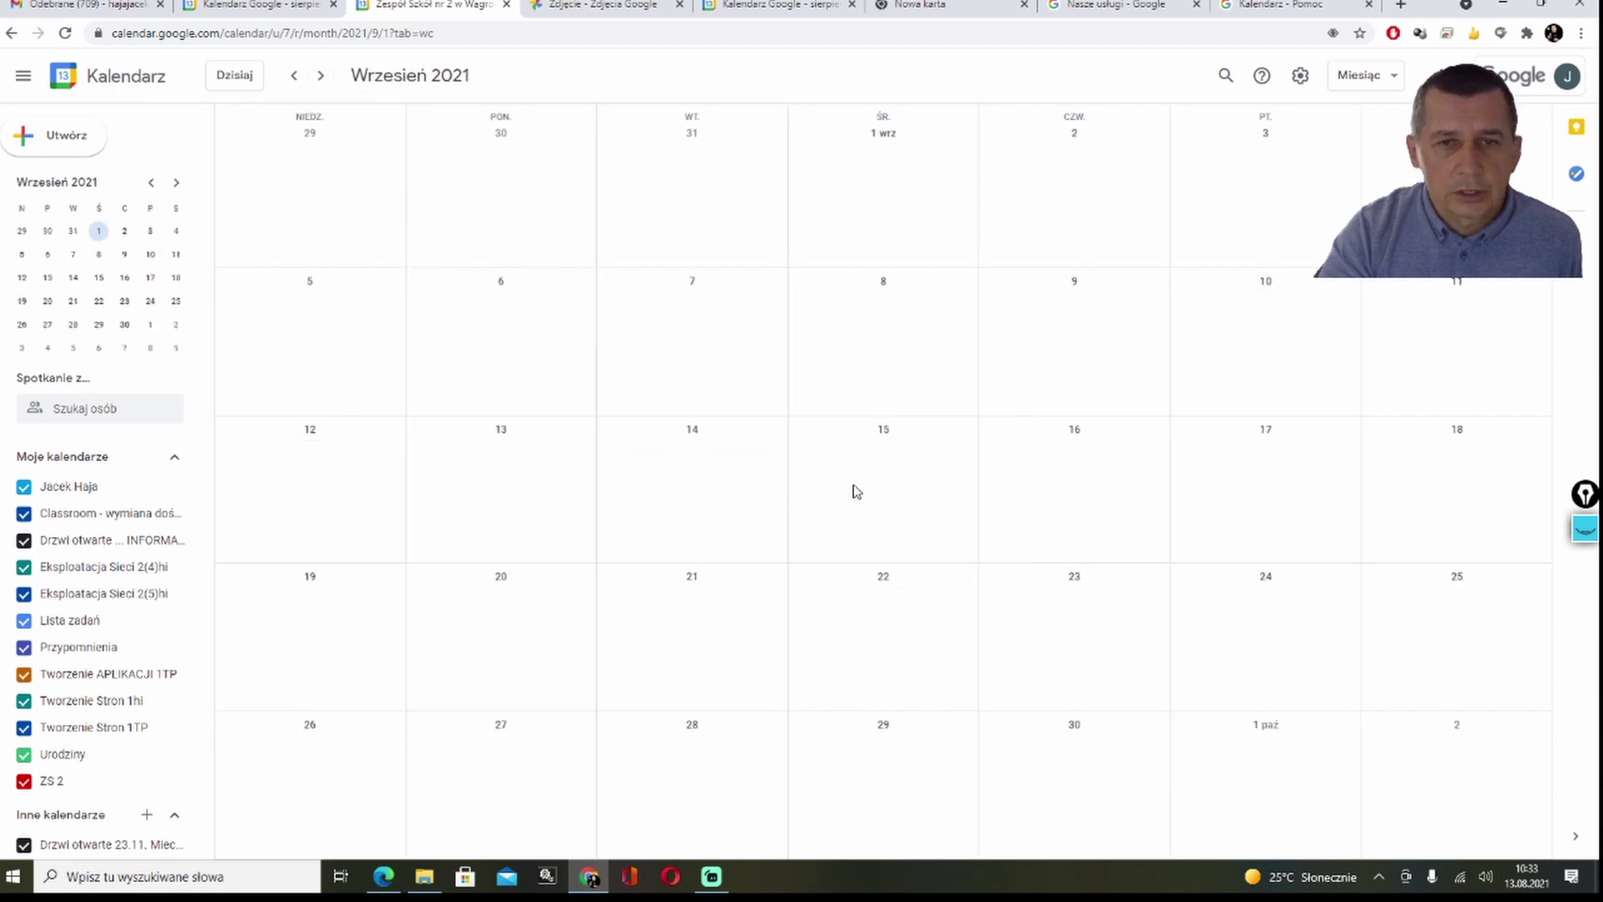
left_click(891, 457)
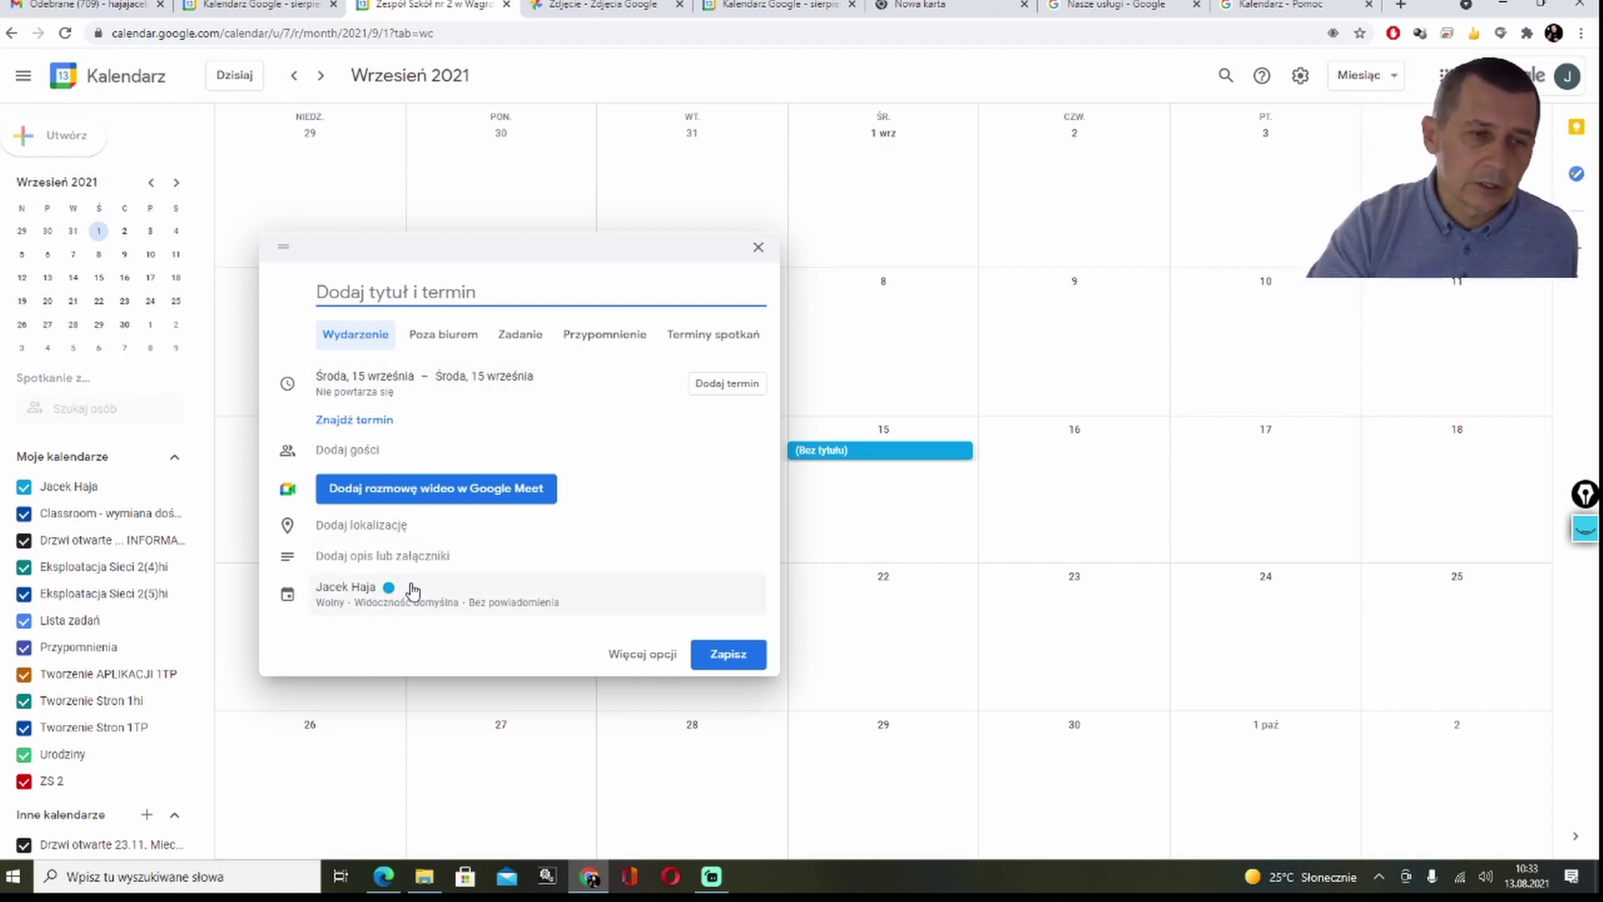
left_click(351, 593)
left_click(351, 597)
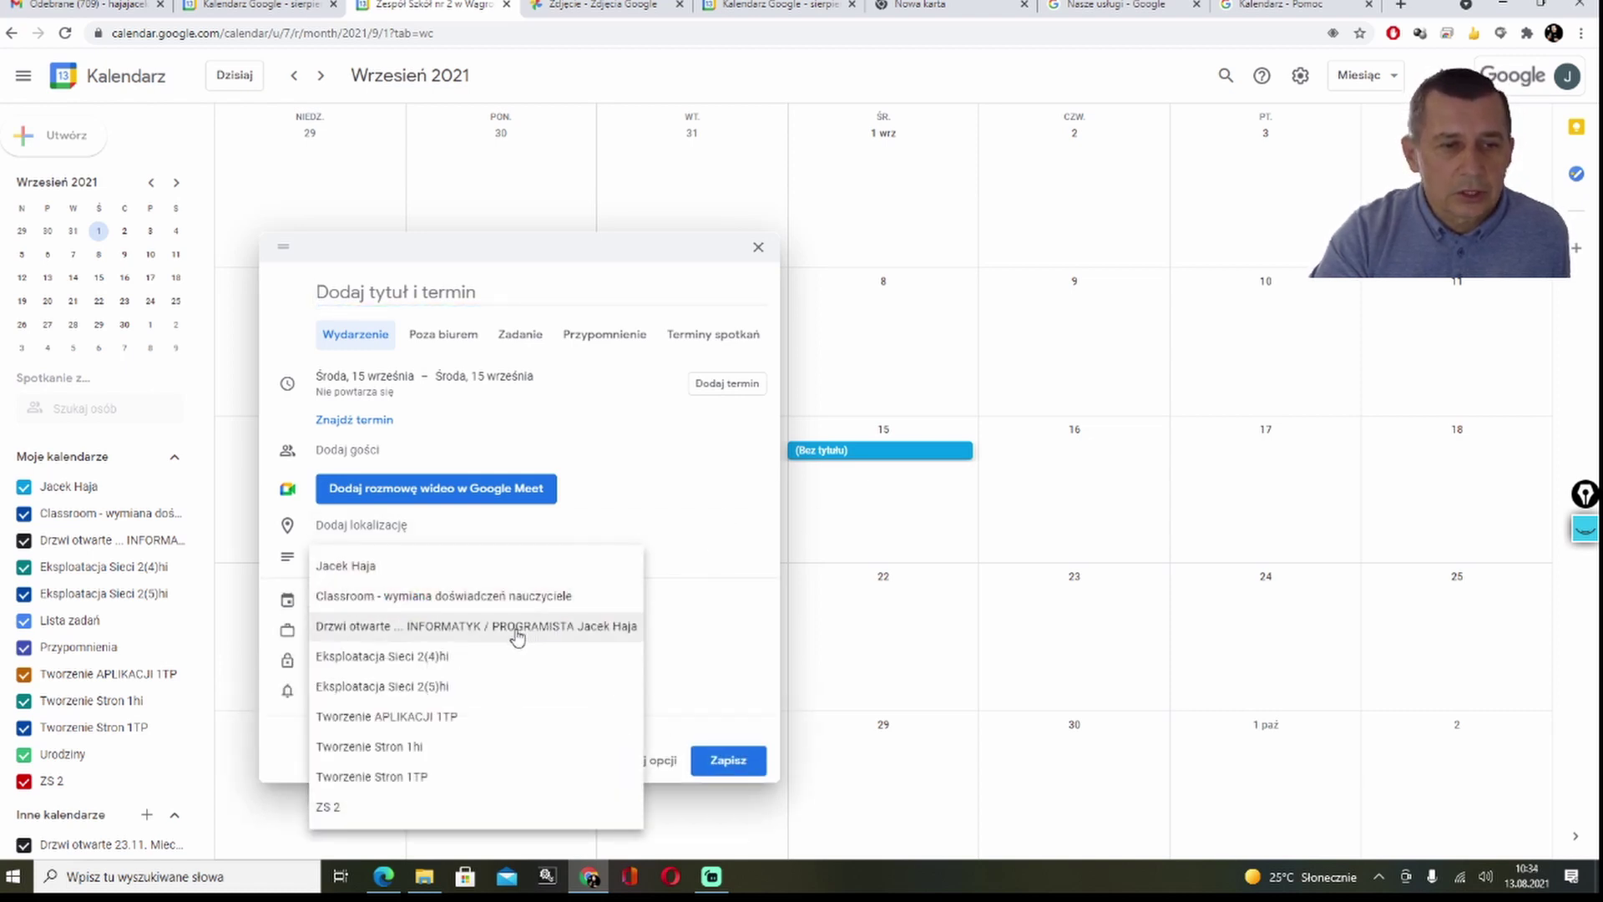
left_click(392, 809)
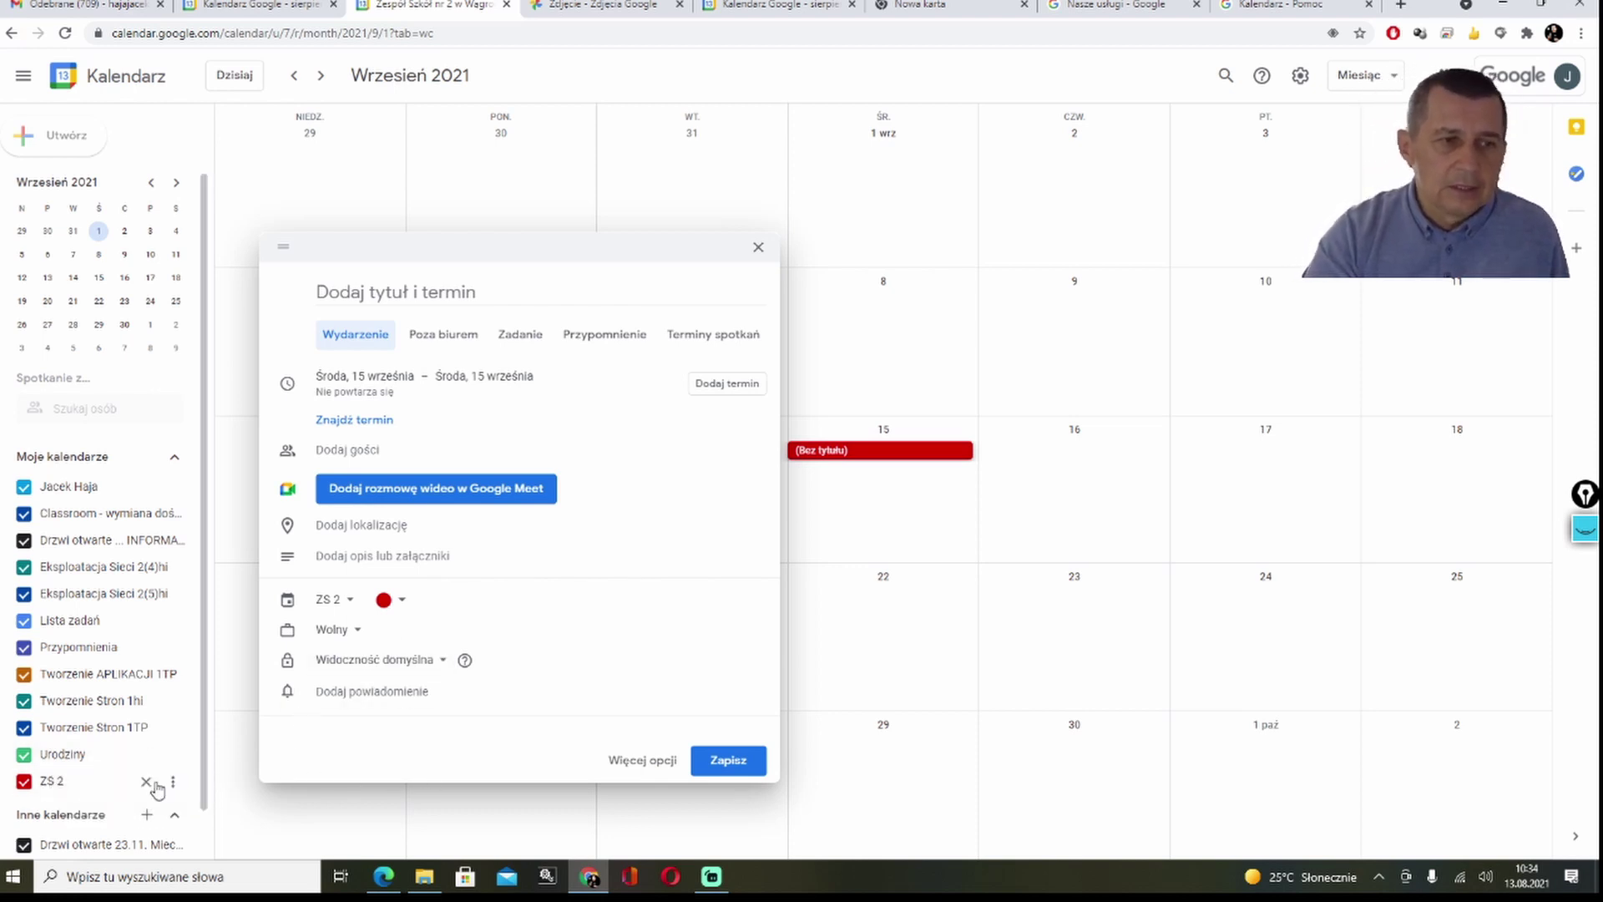
Step: Title the new event "Zebranie z rodzicami"
left_click(458, 284)
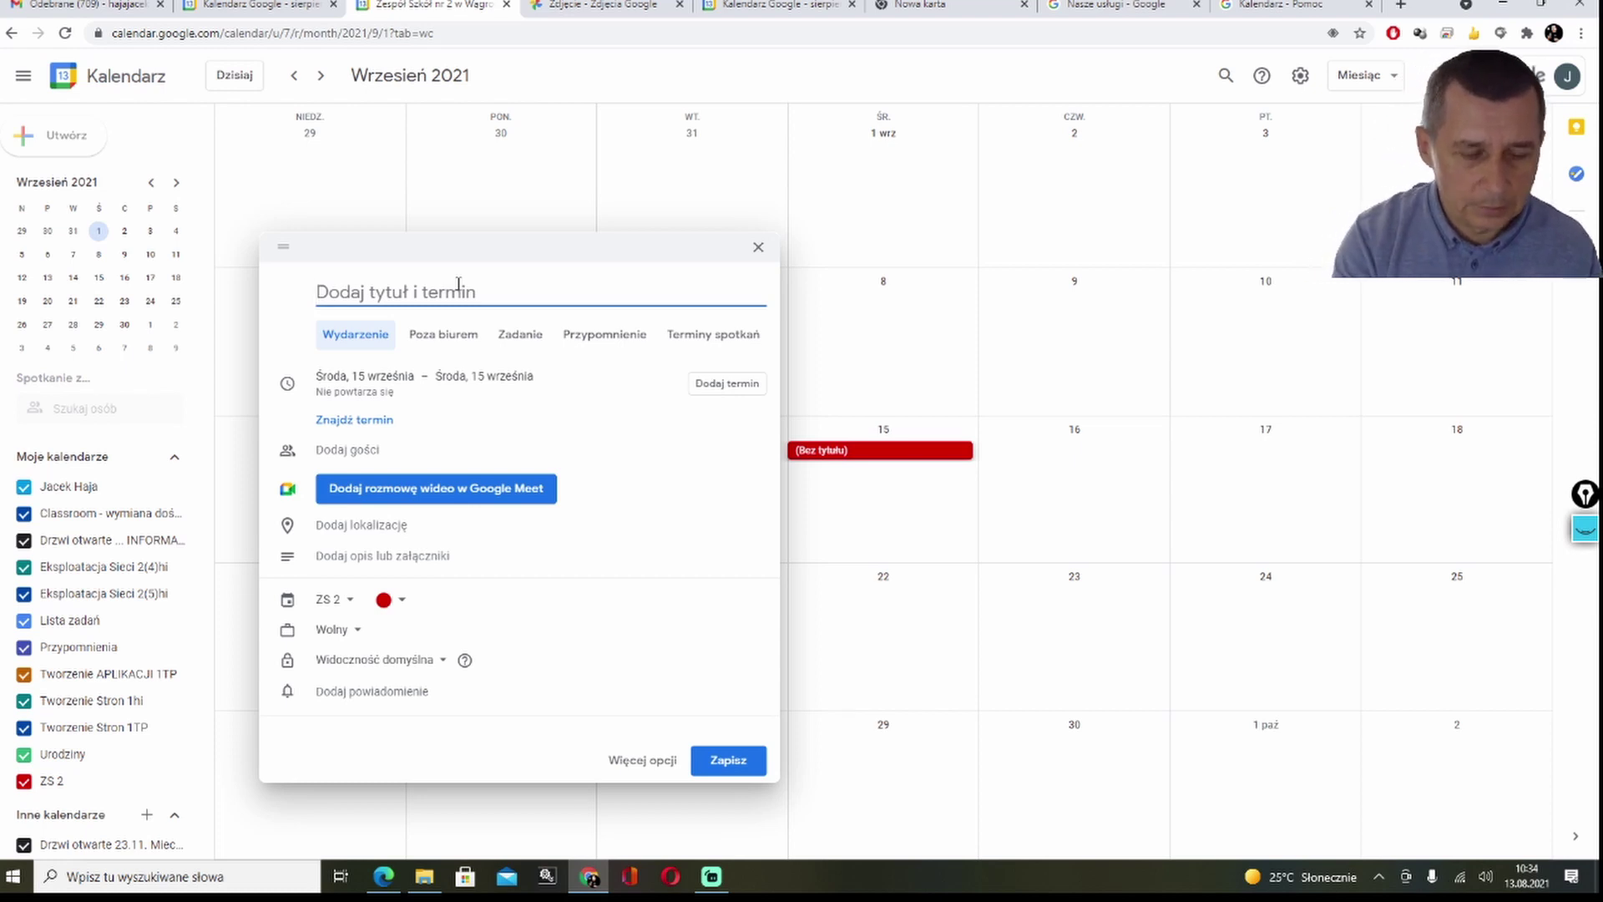
type("Zebra")
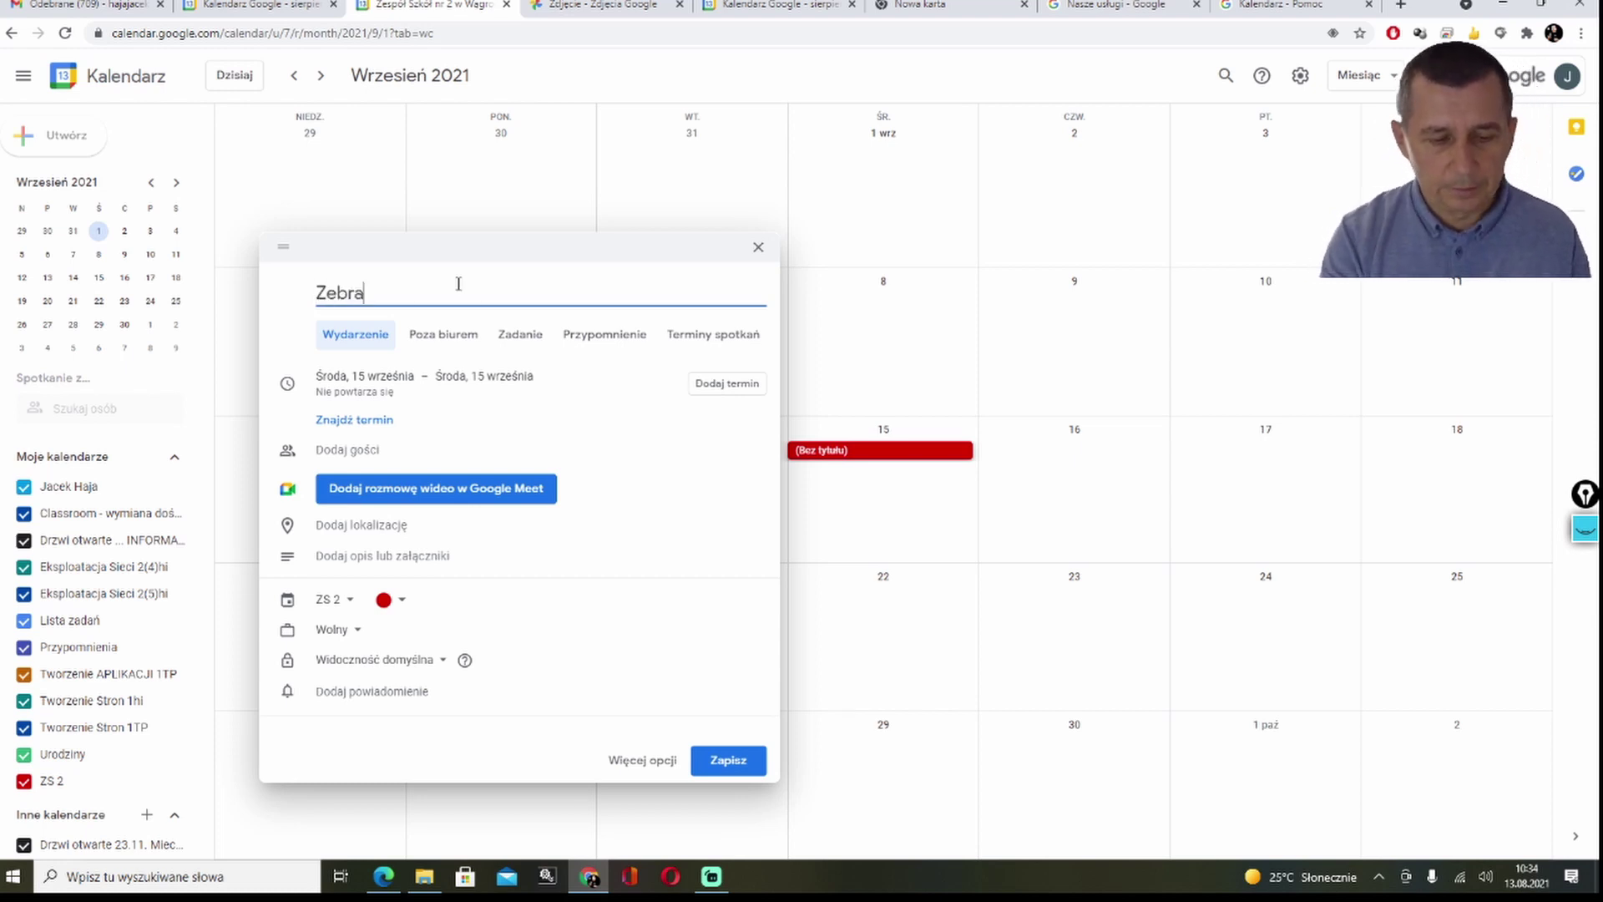
type("nie z ")
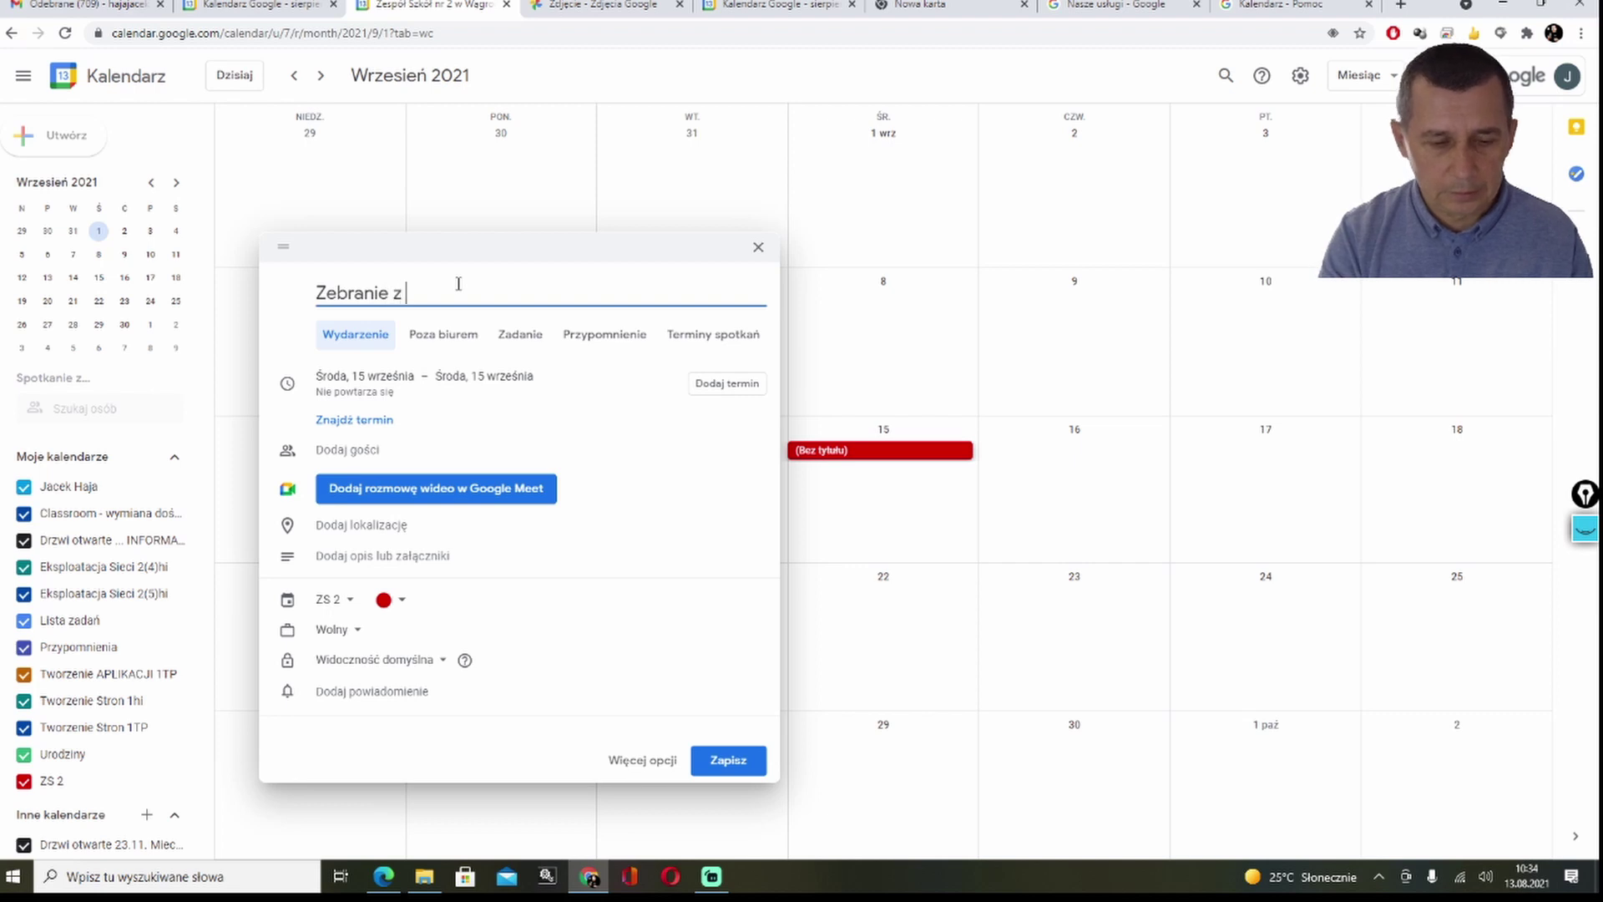
type("rodzicami")
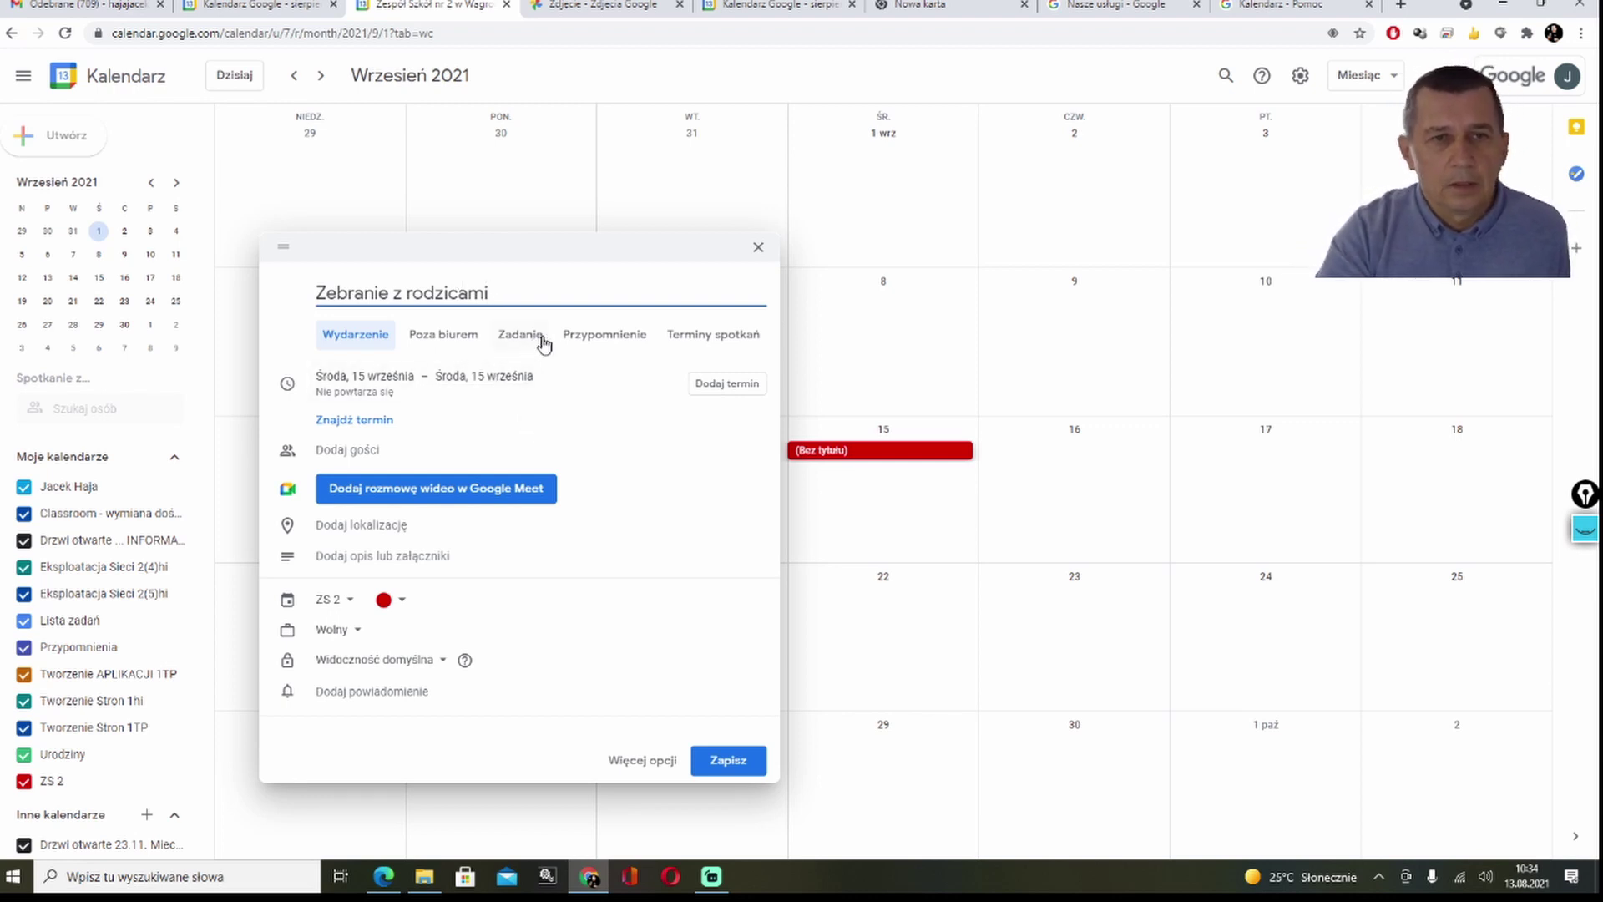
Step: Switch the "Zebranie z rodzicami" entry to a reminder, turn off the all-day option, and set its time to 4:00pm
left_click(601, 338)
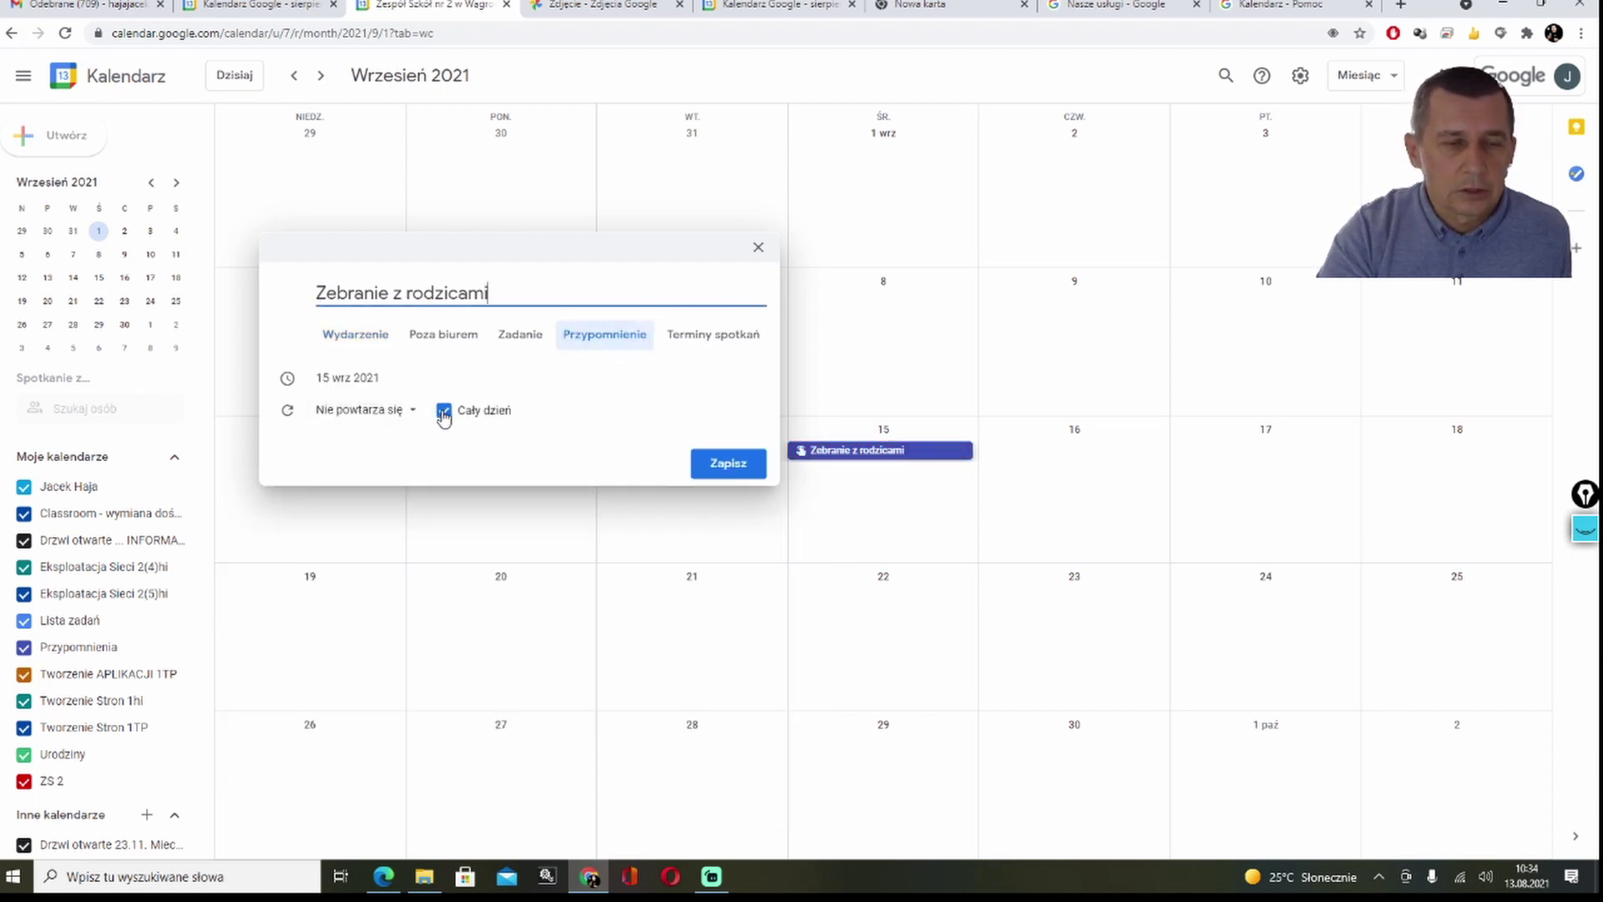
left_click(443, 411)
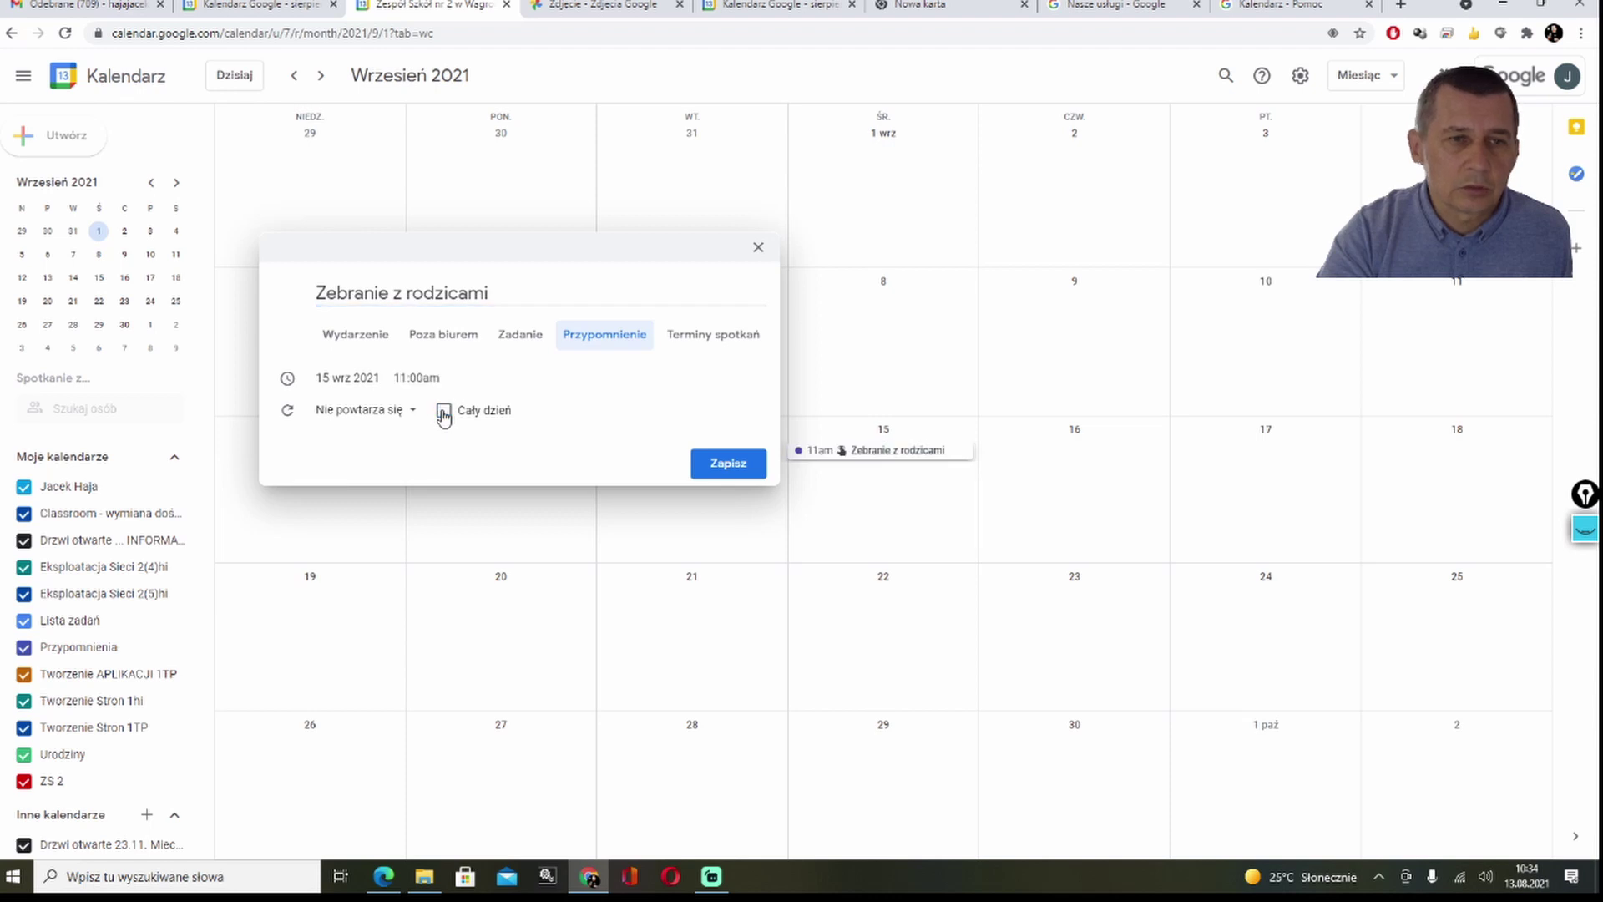
left_click(335, 376)
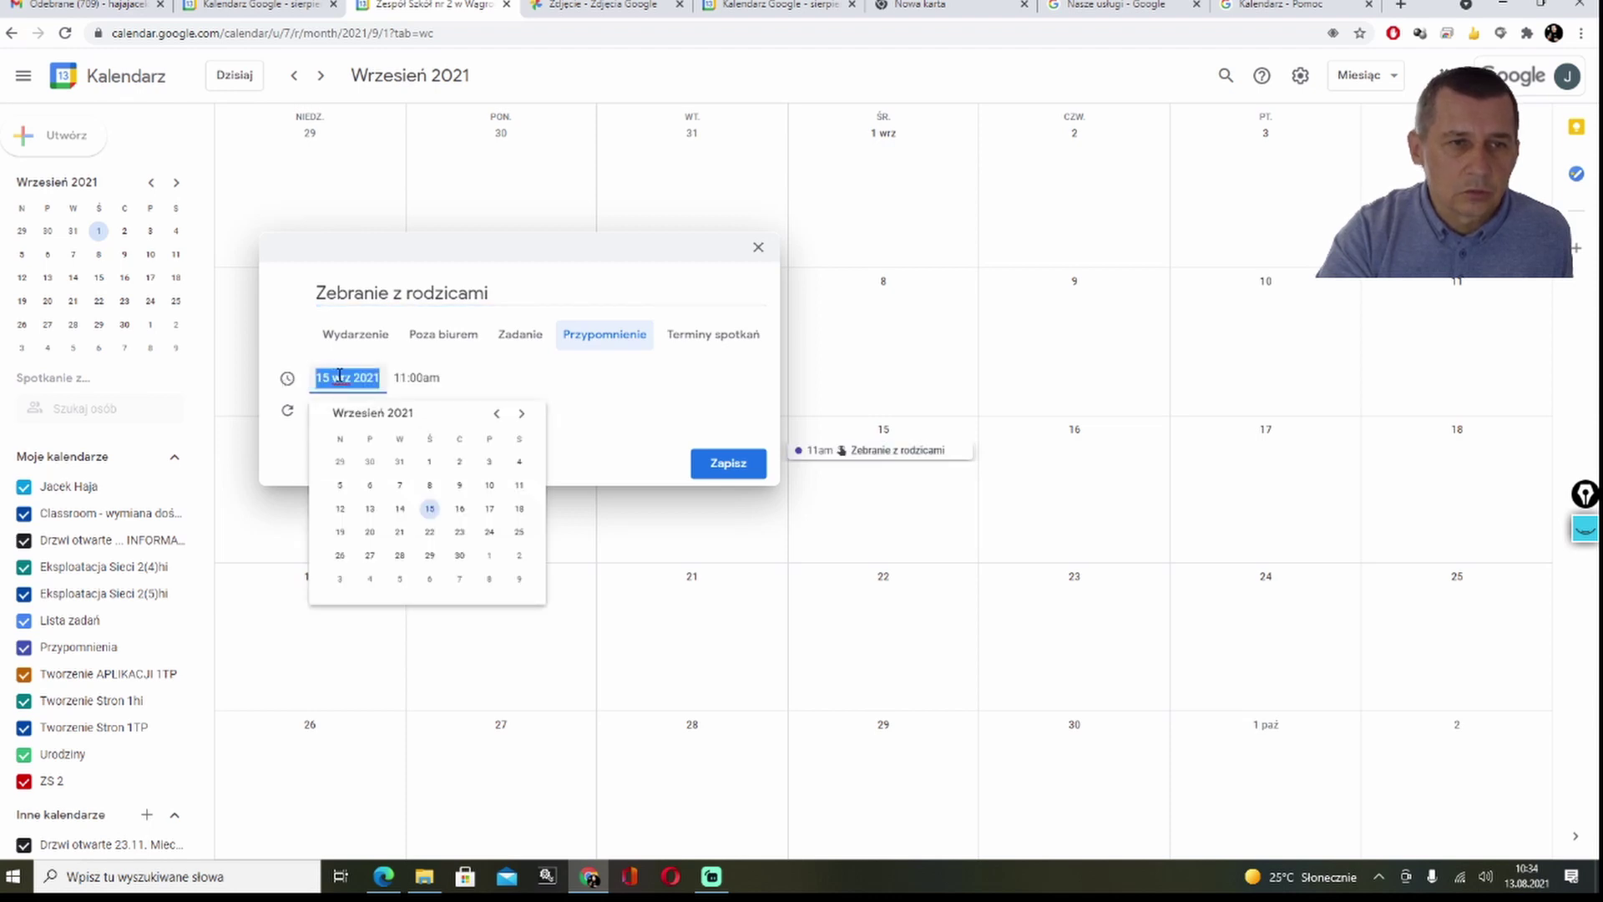
left_click(417, 380)
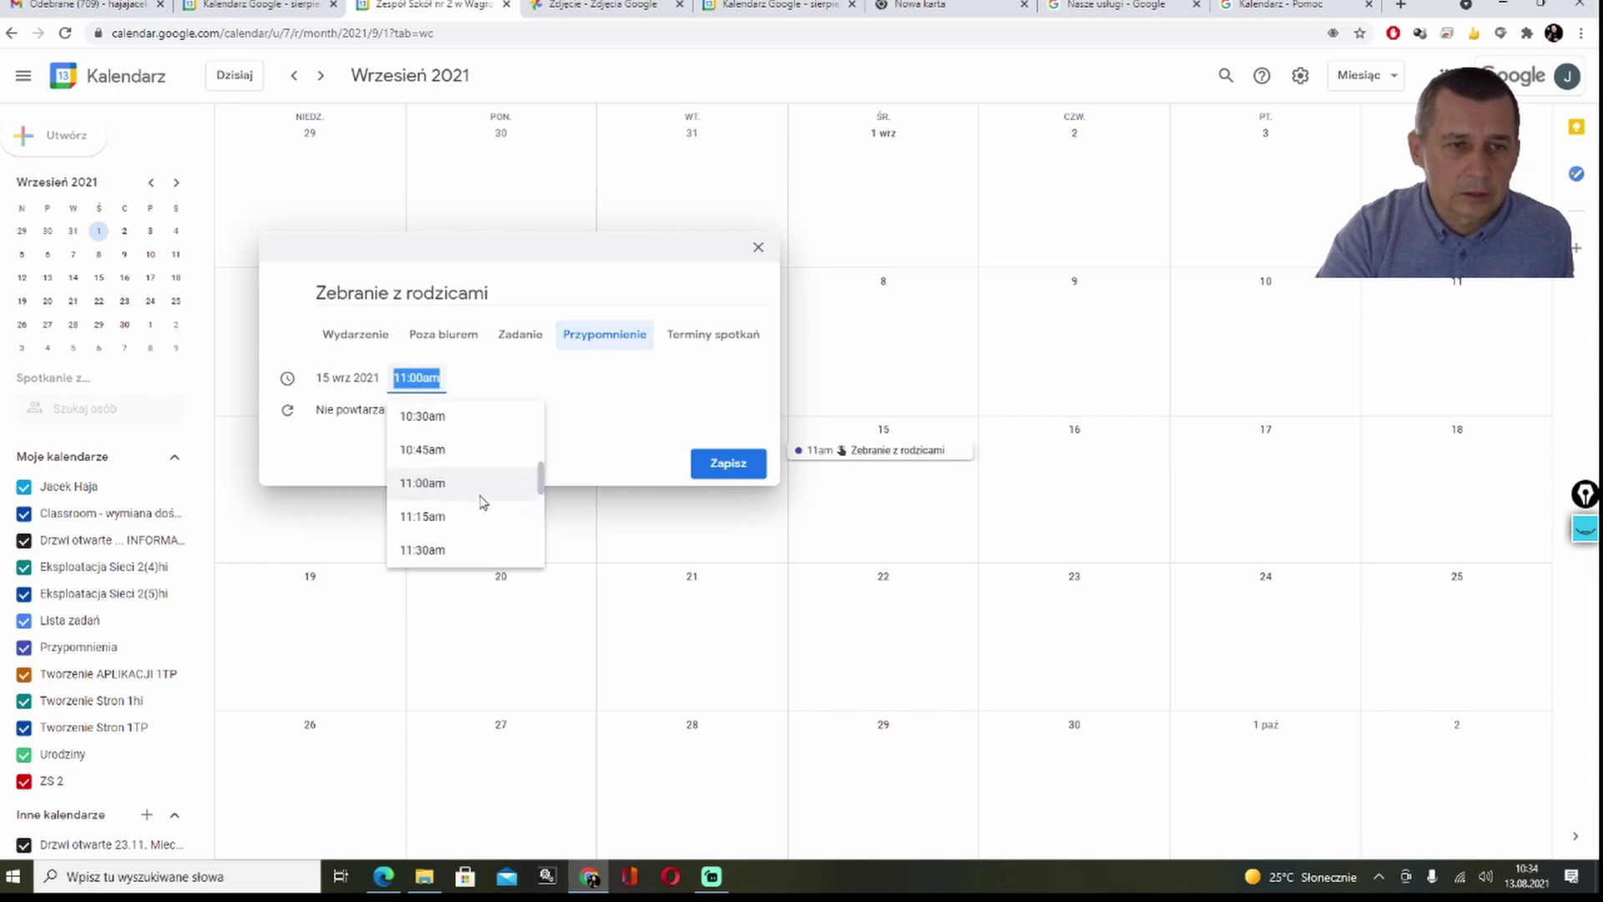
scroll(482, 501, "down", 5)
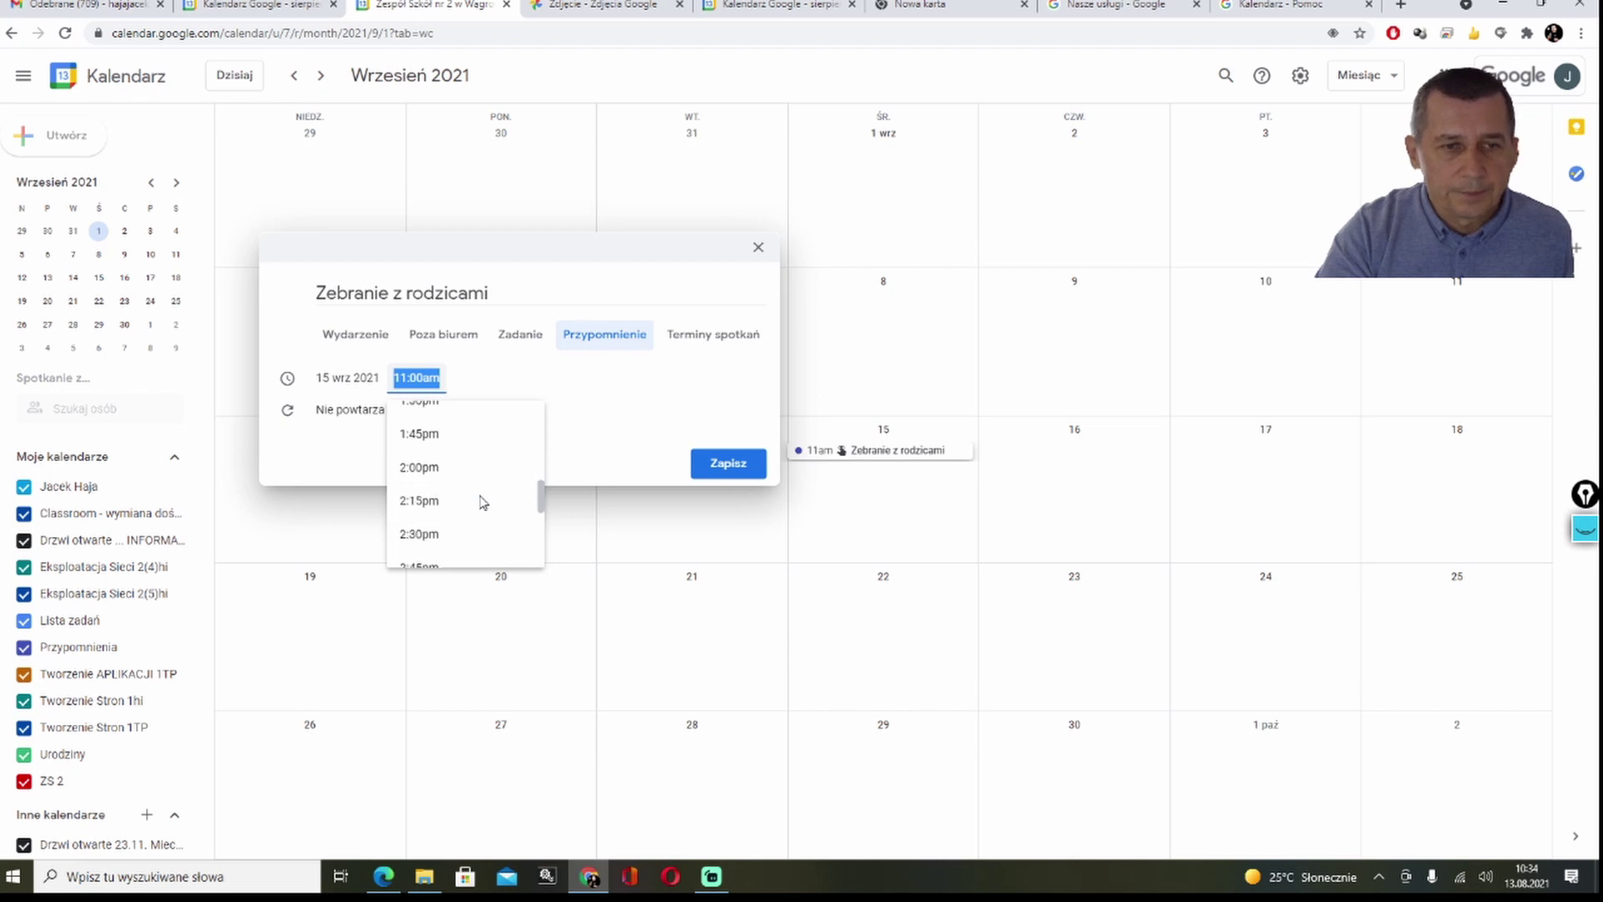
scroll(482, 501, "down", 3)
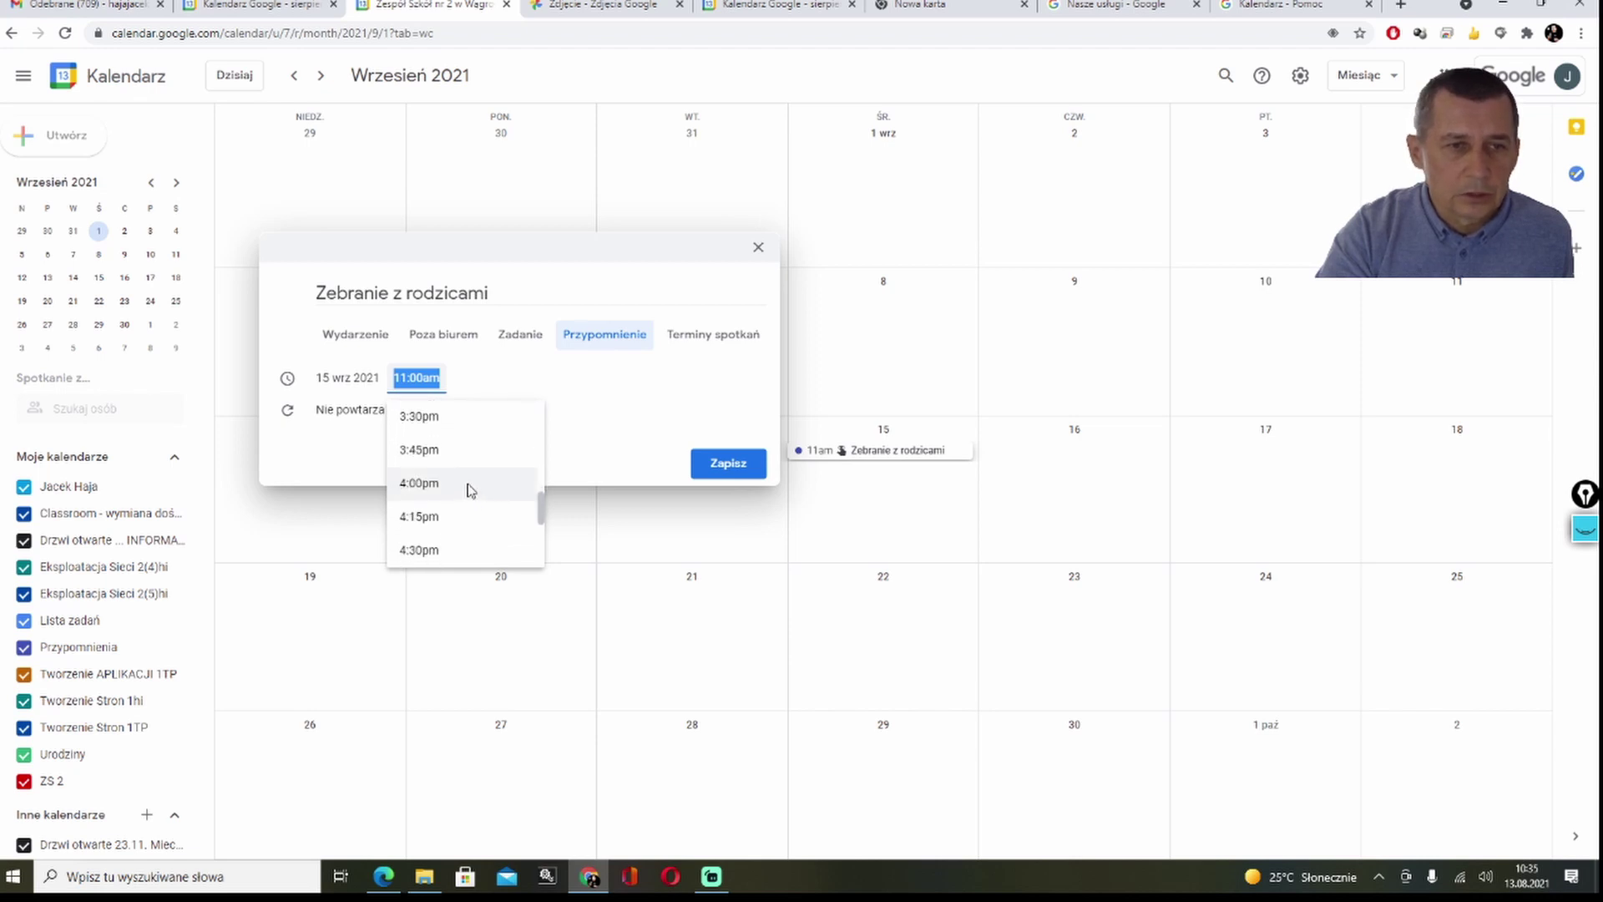
left_click(467, 484)
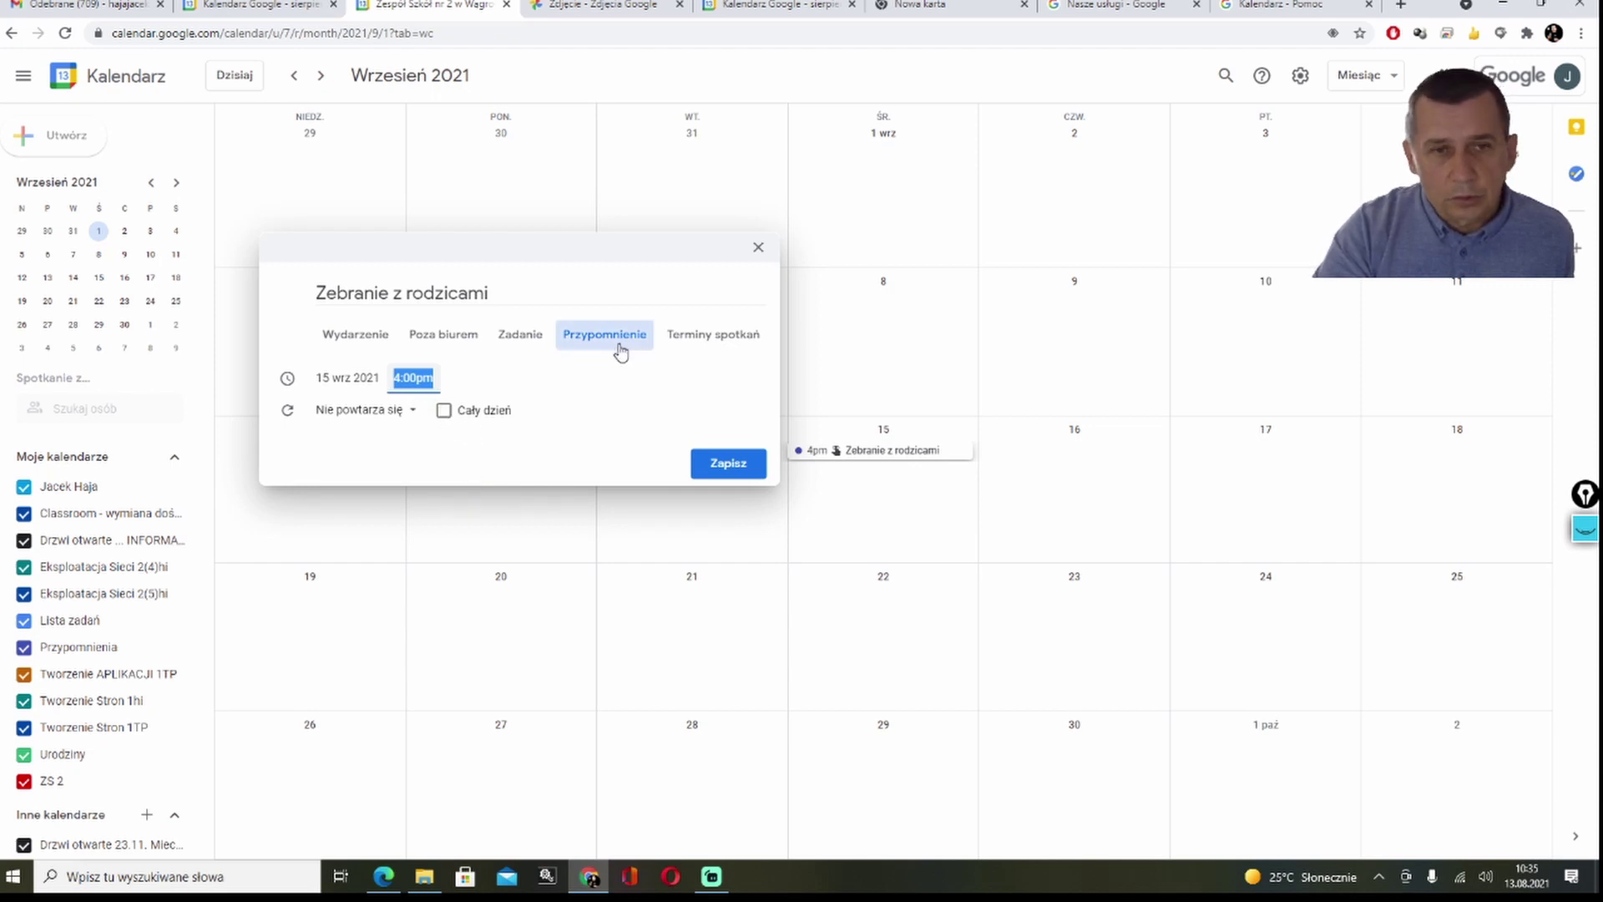
Step: Change the entry to appointment slots ending at 5:30pm on 15 September 2021, keeping it in the ZS 2 calendar
left_click(691, 340)
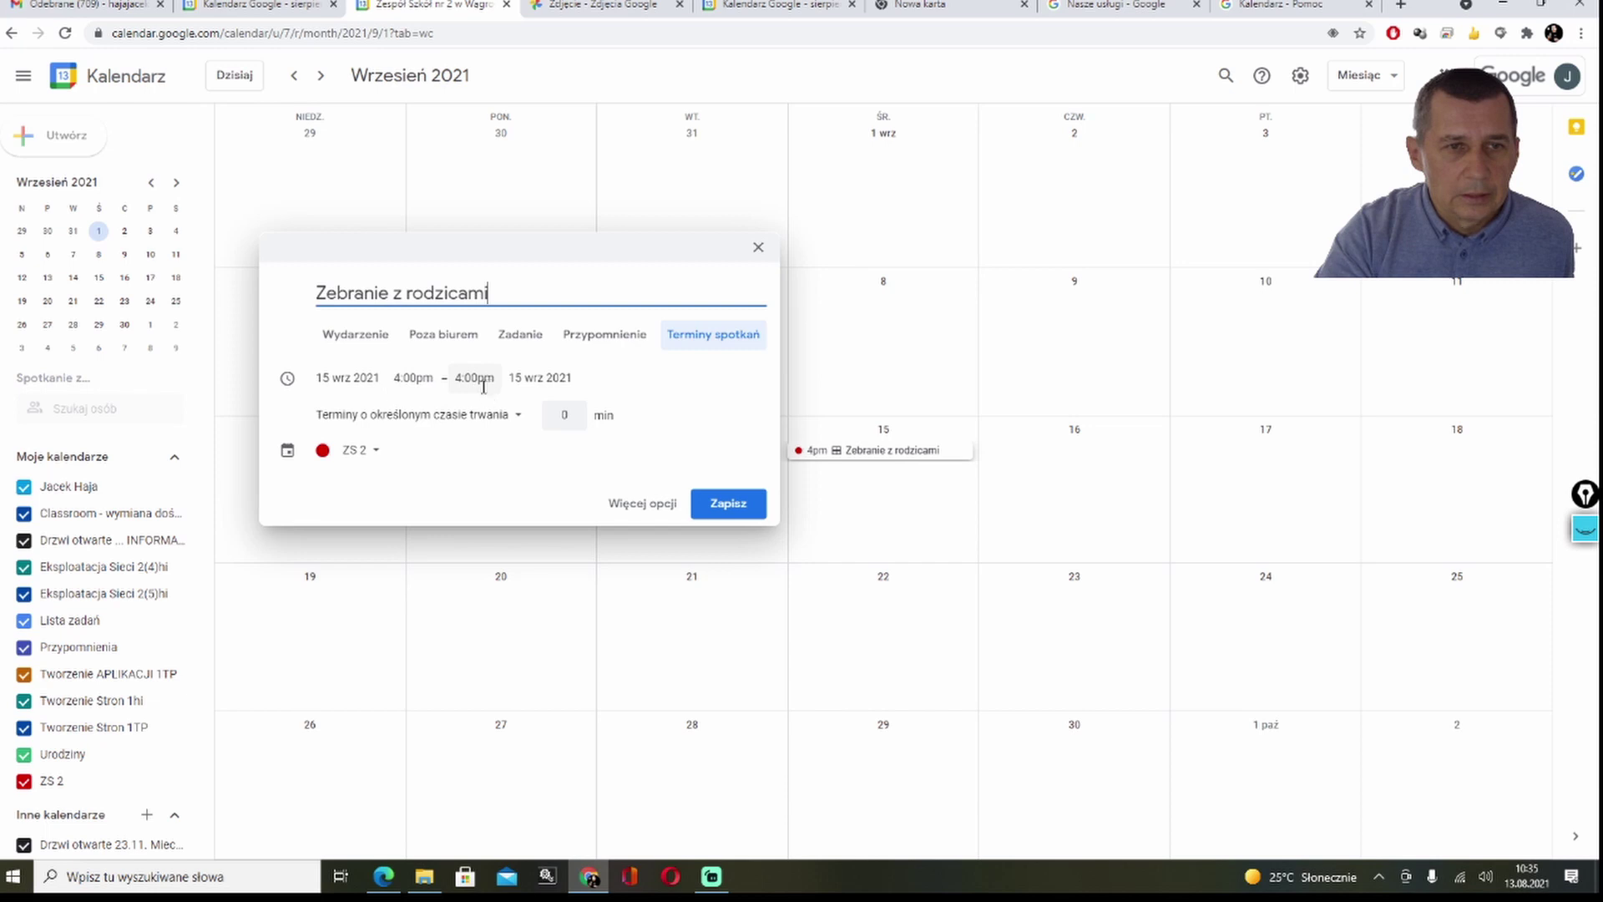
left_click(483, 383)
scroll(527, 485, "down", 1)
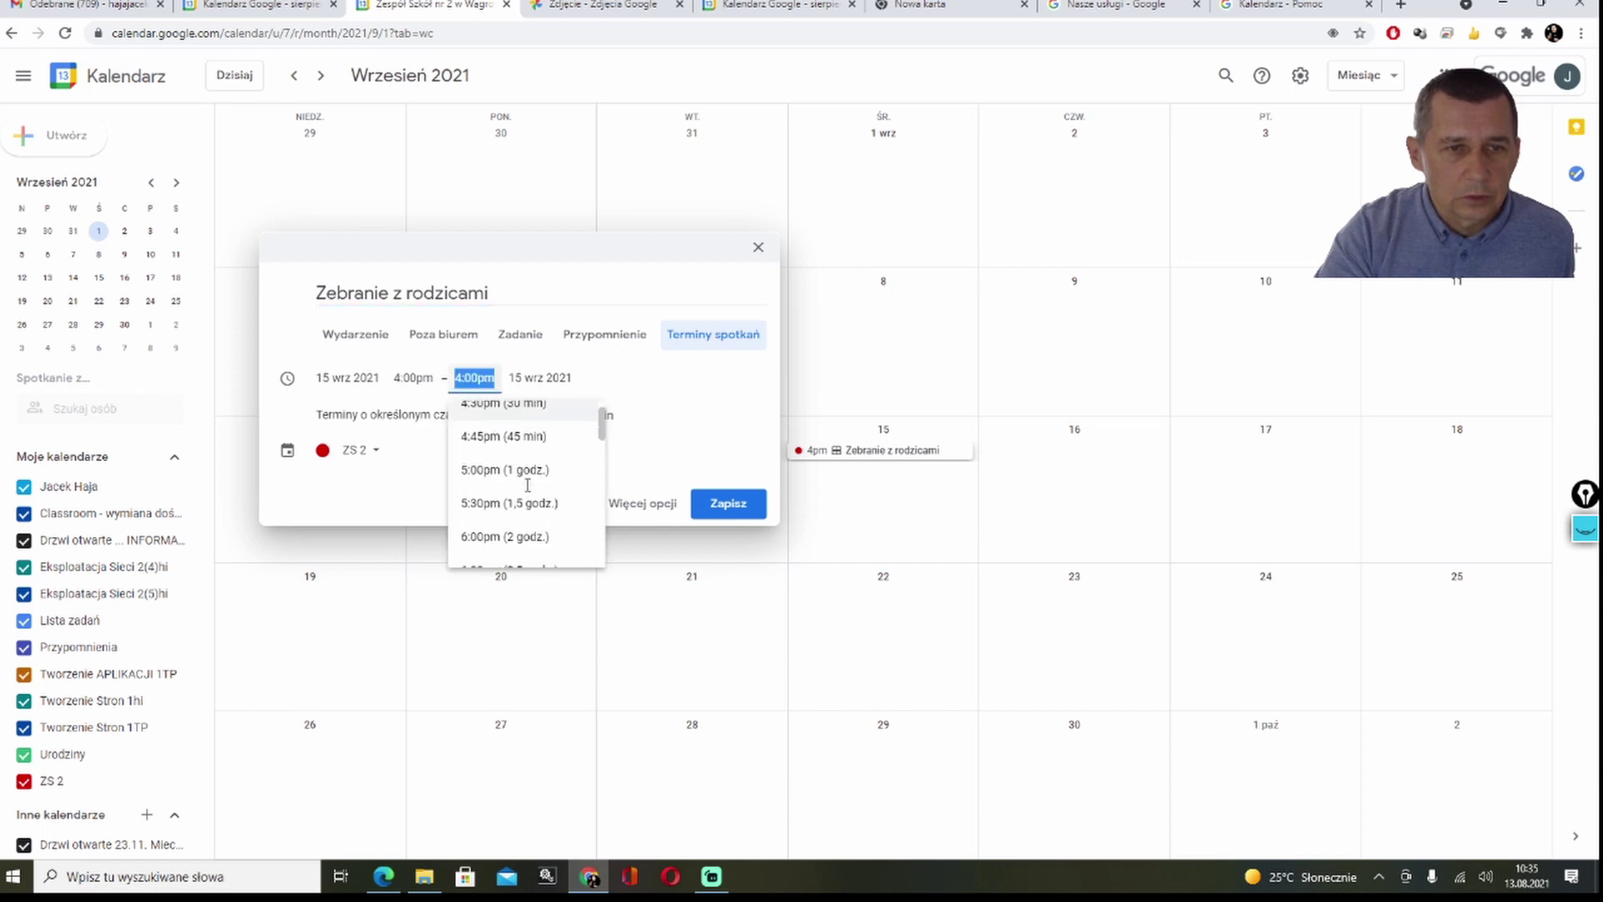
scroll(526, 480, "down", 2)
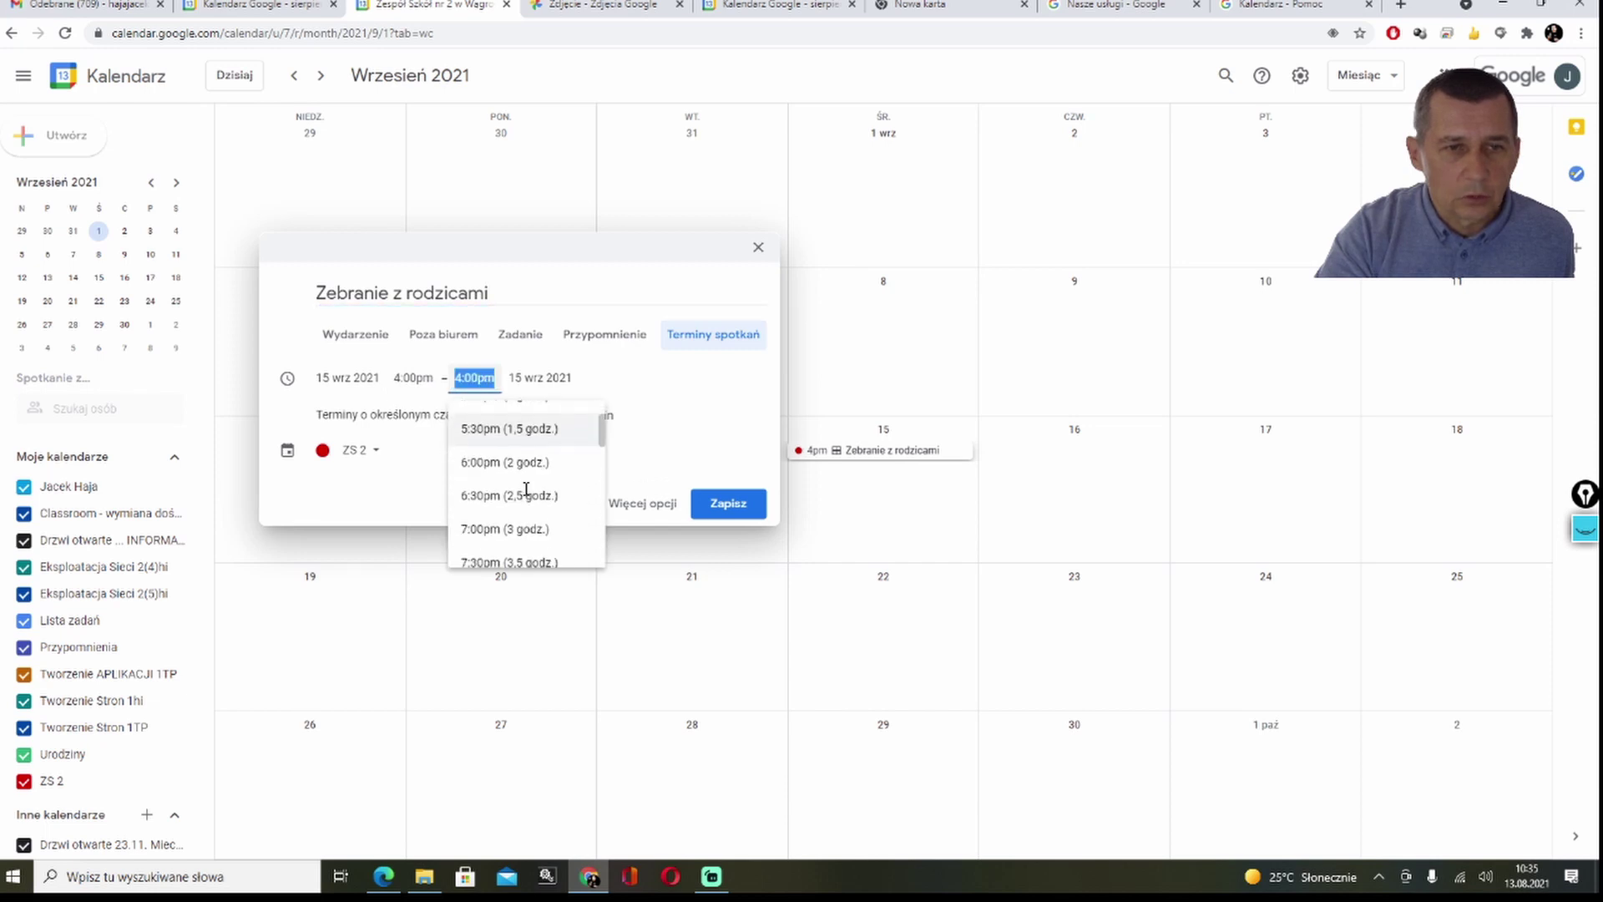
left_click(511, 418)
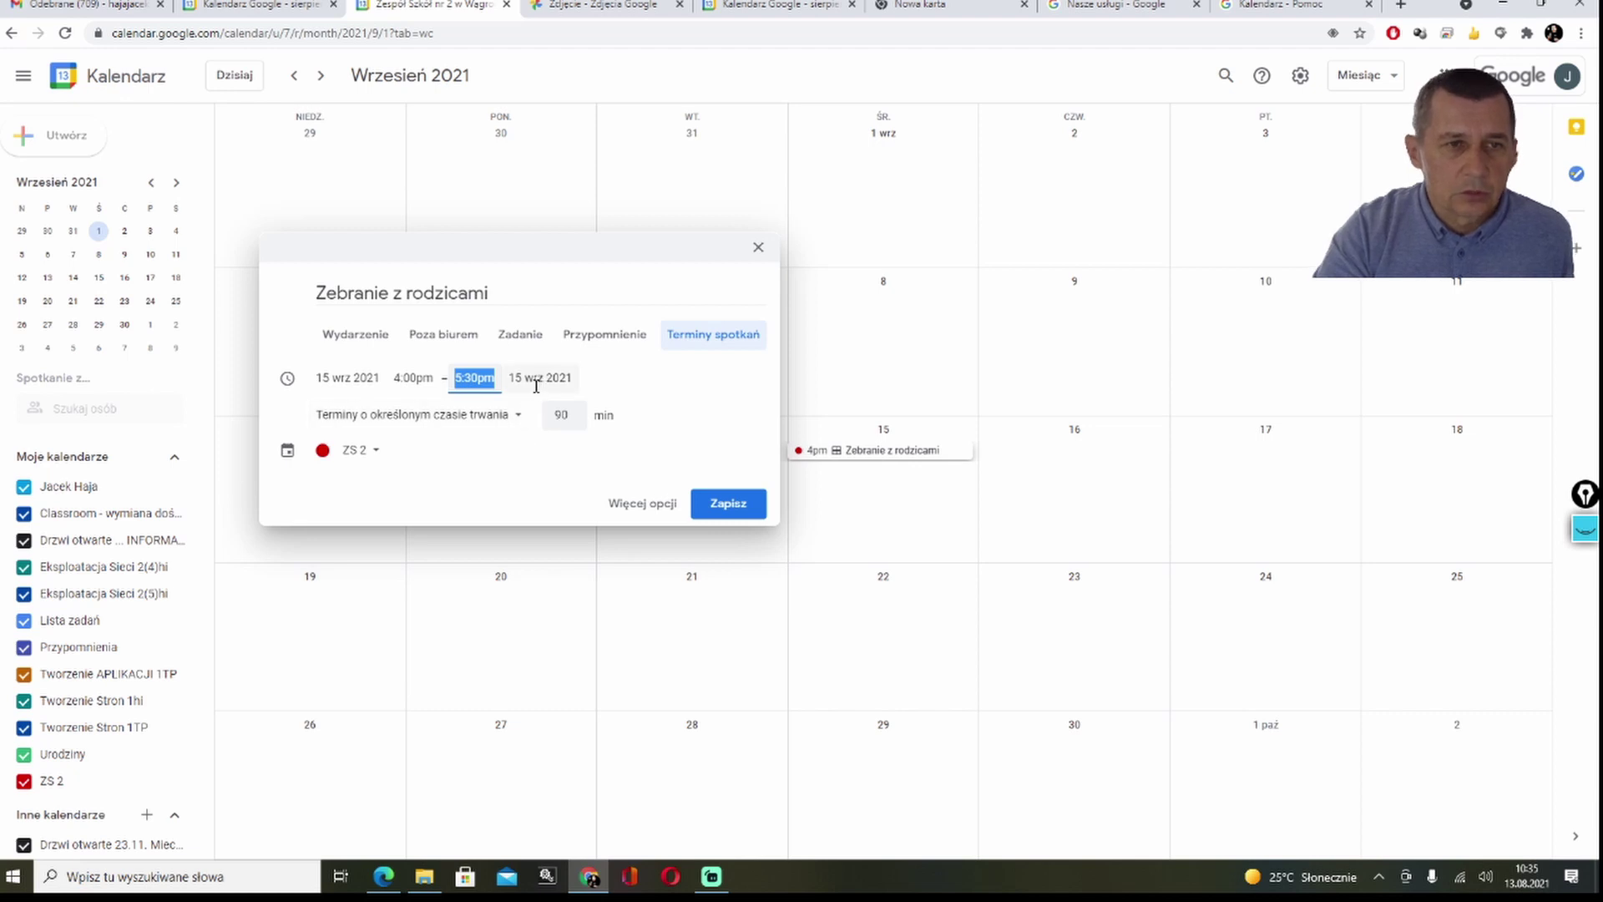
left_click(381, 459)
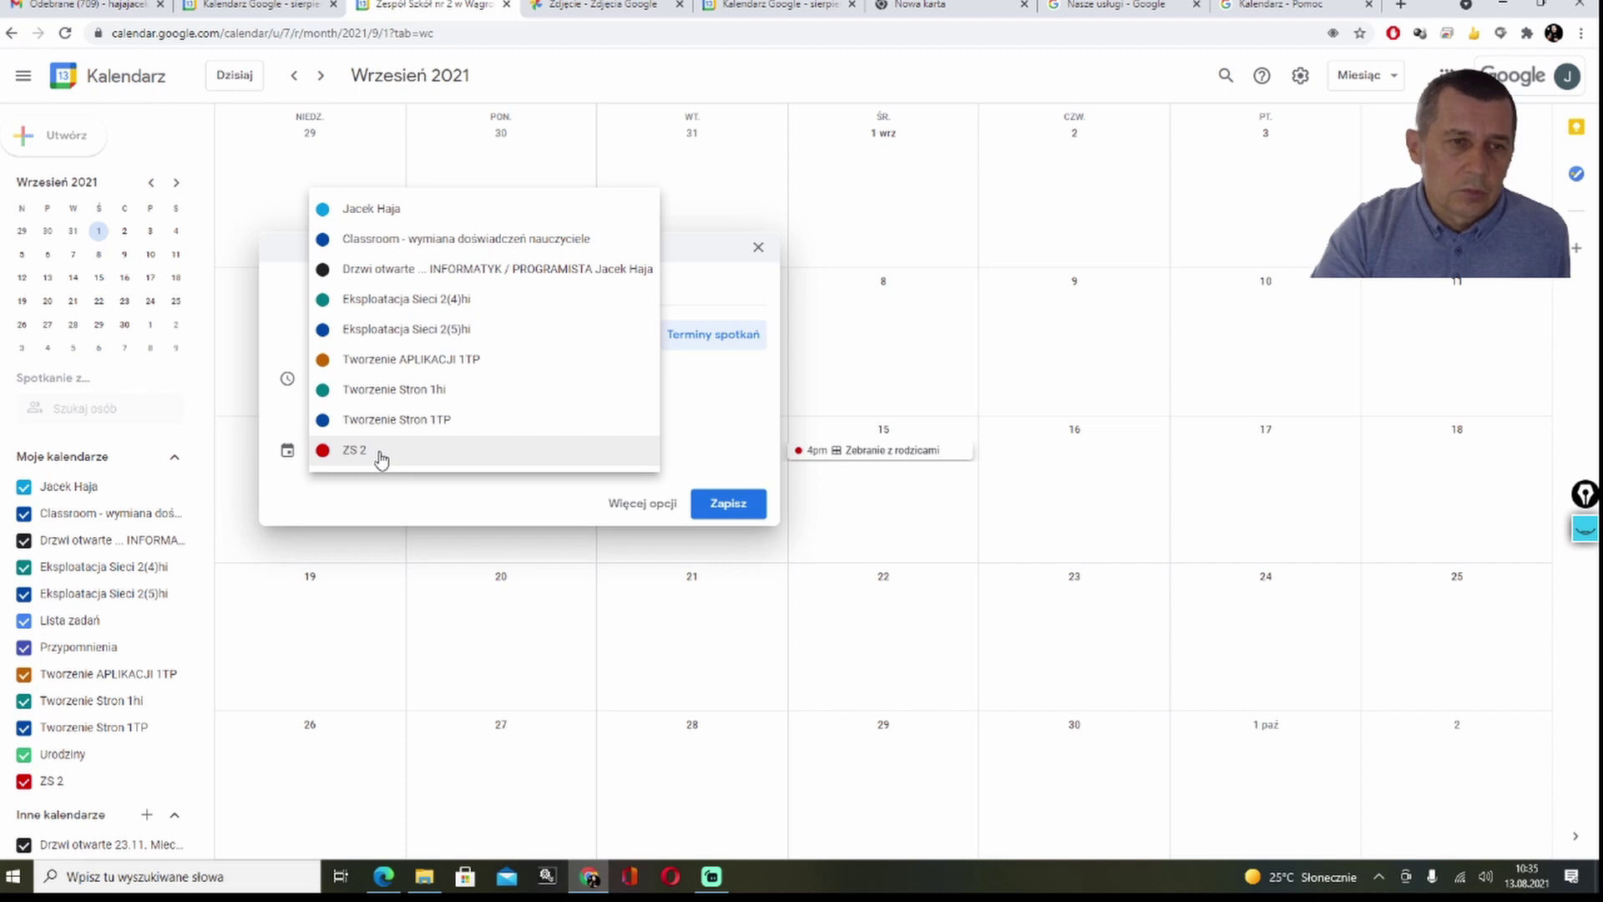
left_click(381, 455)
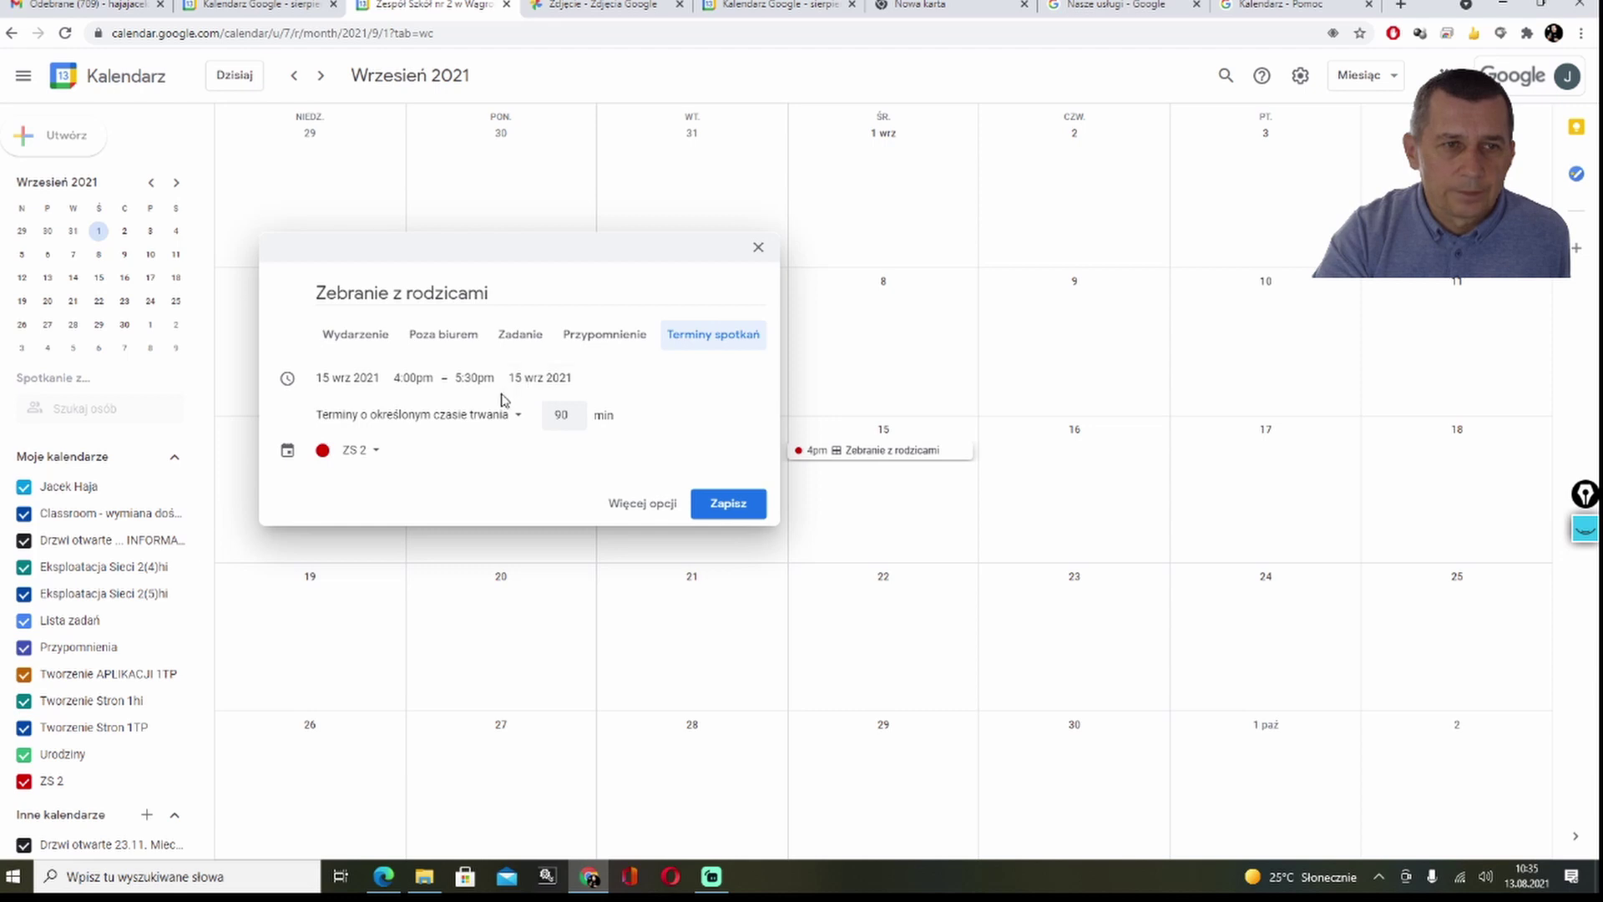
Step: Open the entry's full options, add the description "Opis spotkania", and save it
left_click(642, 504)
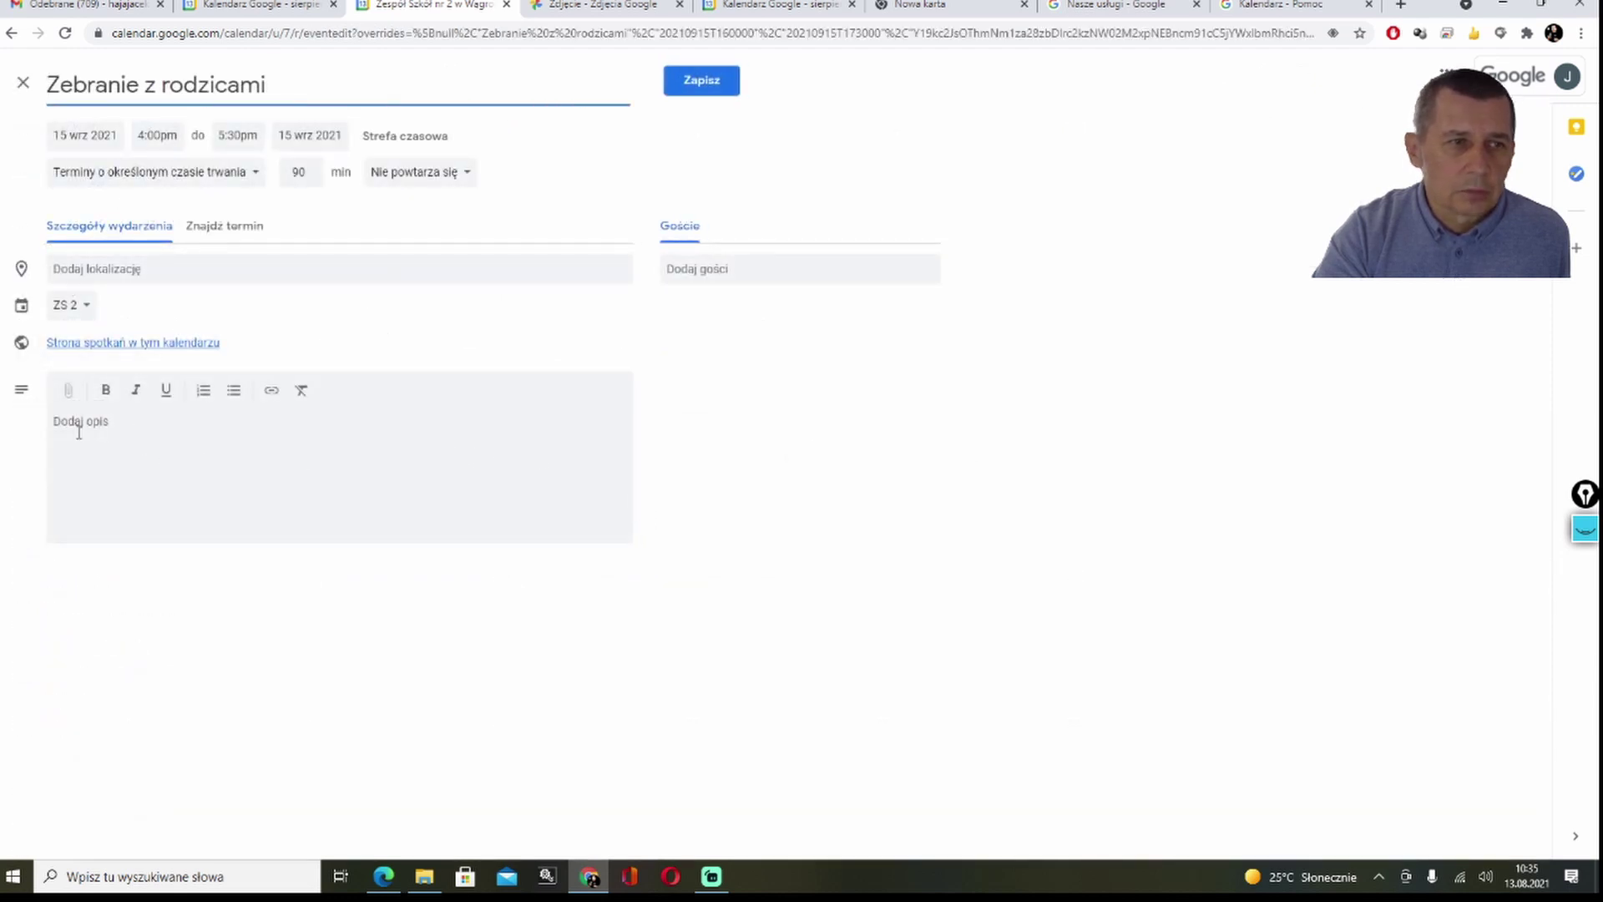
left_click(78, 432)
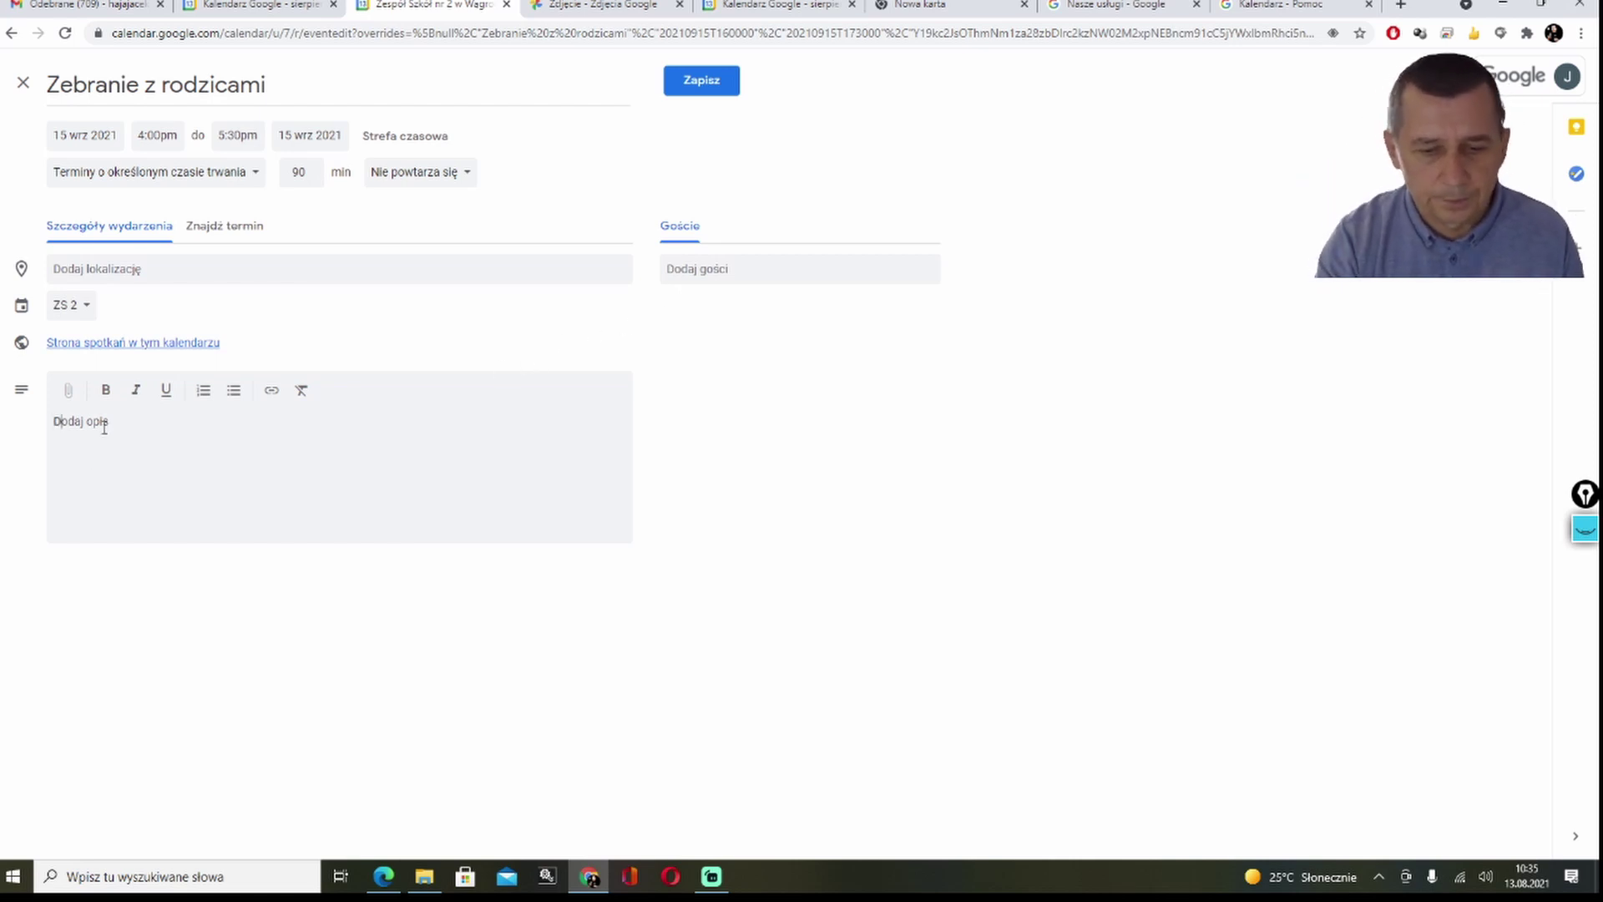
type("Opis sp")
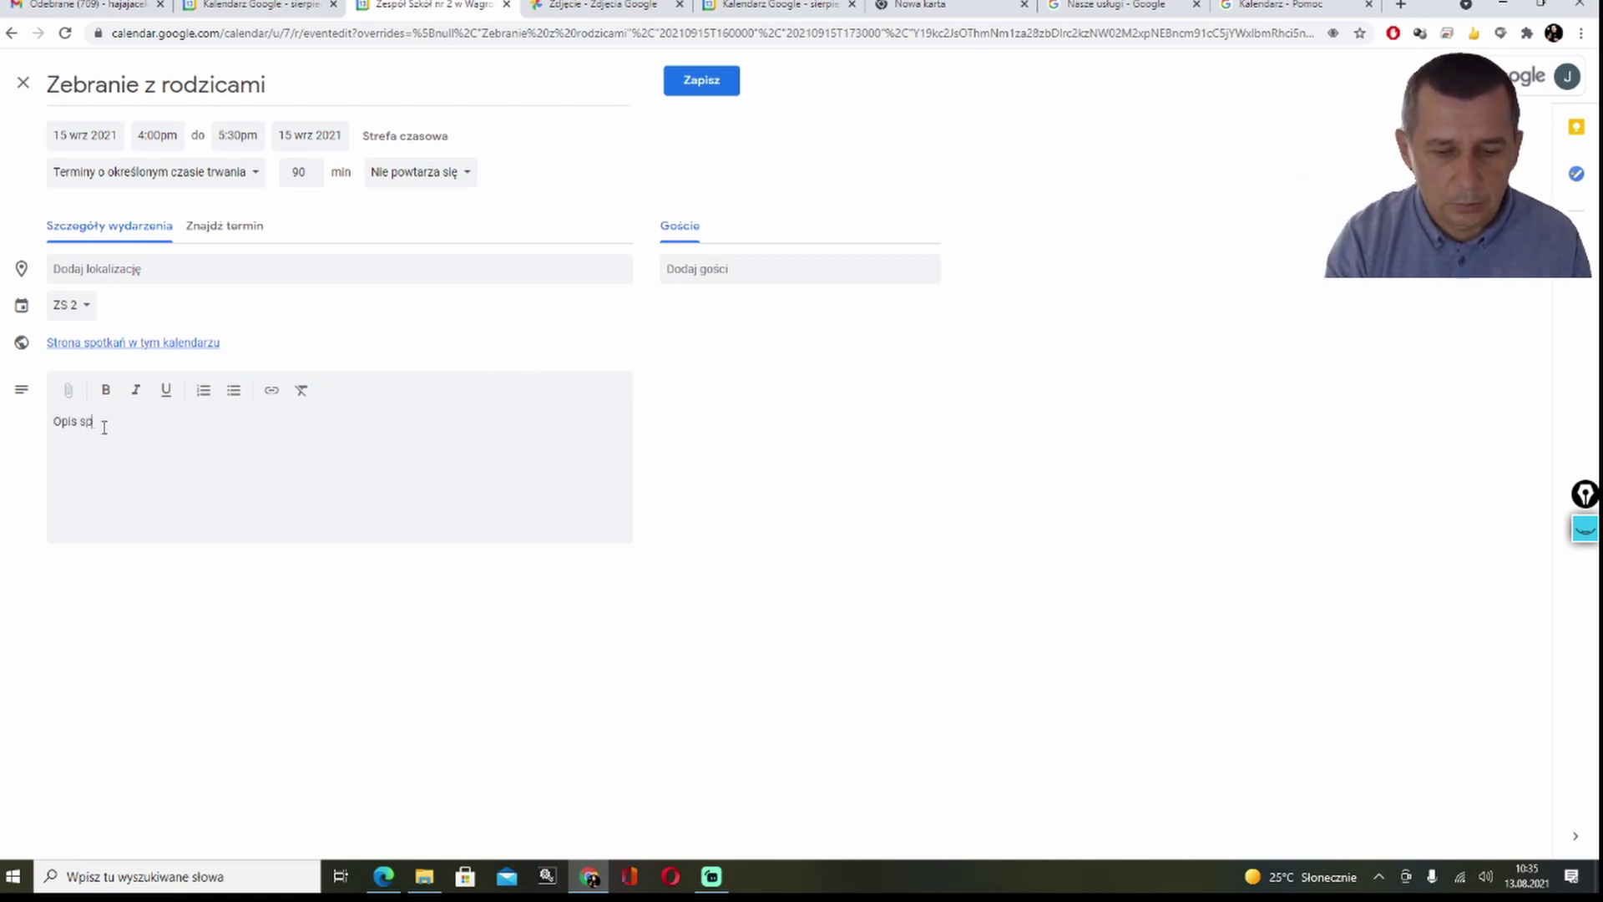
type("otkani")
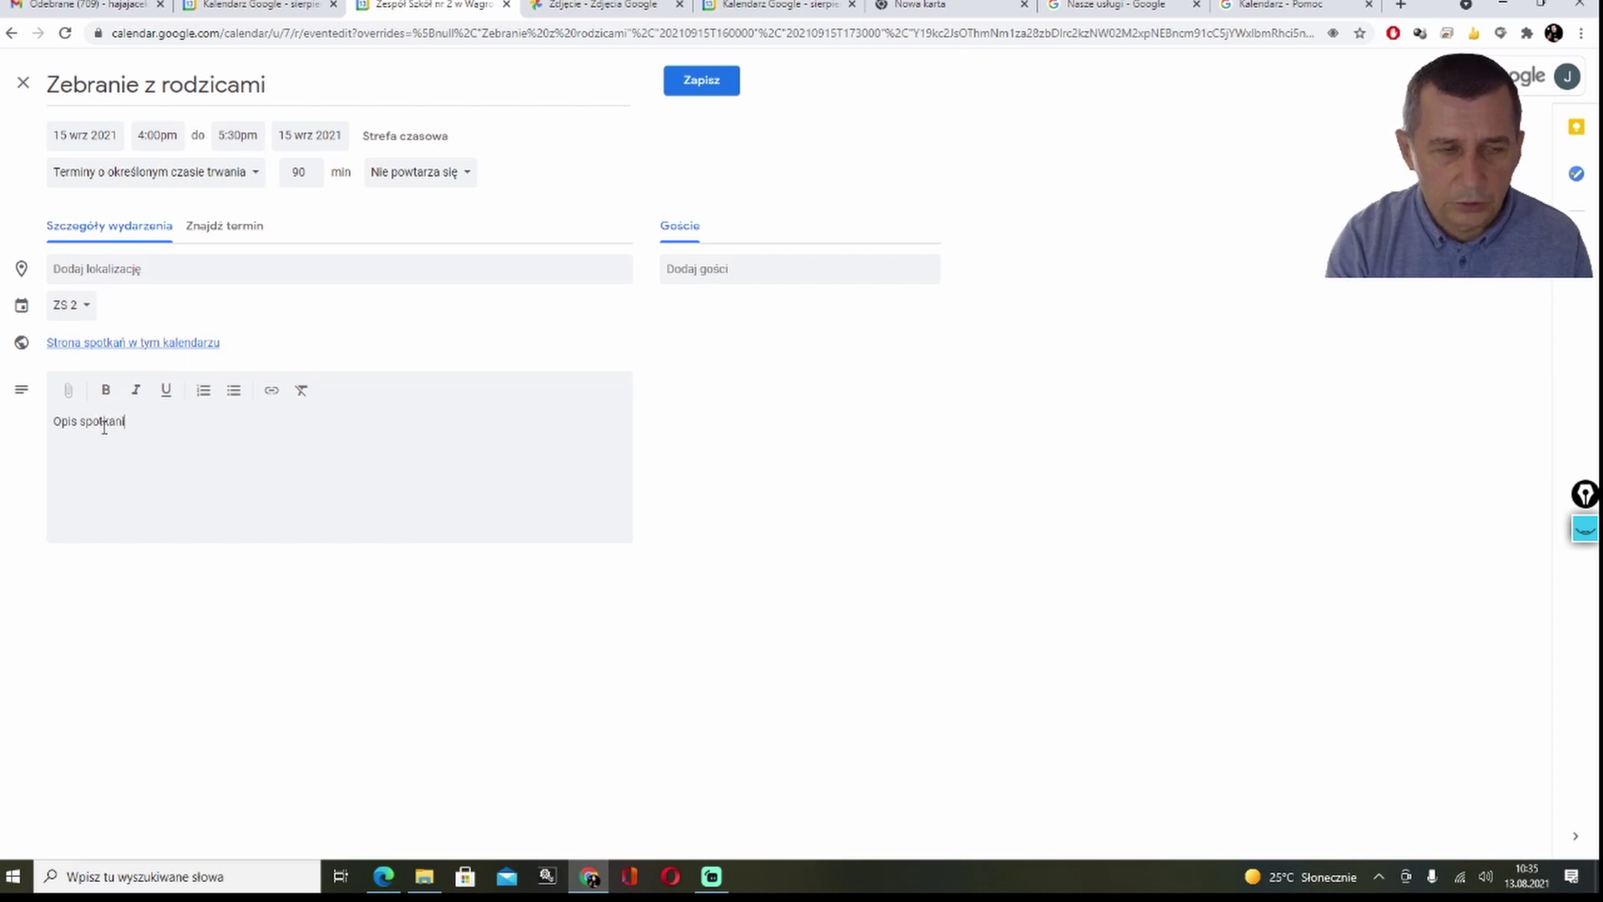
type("a")
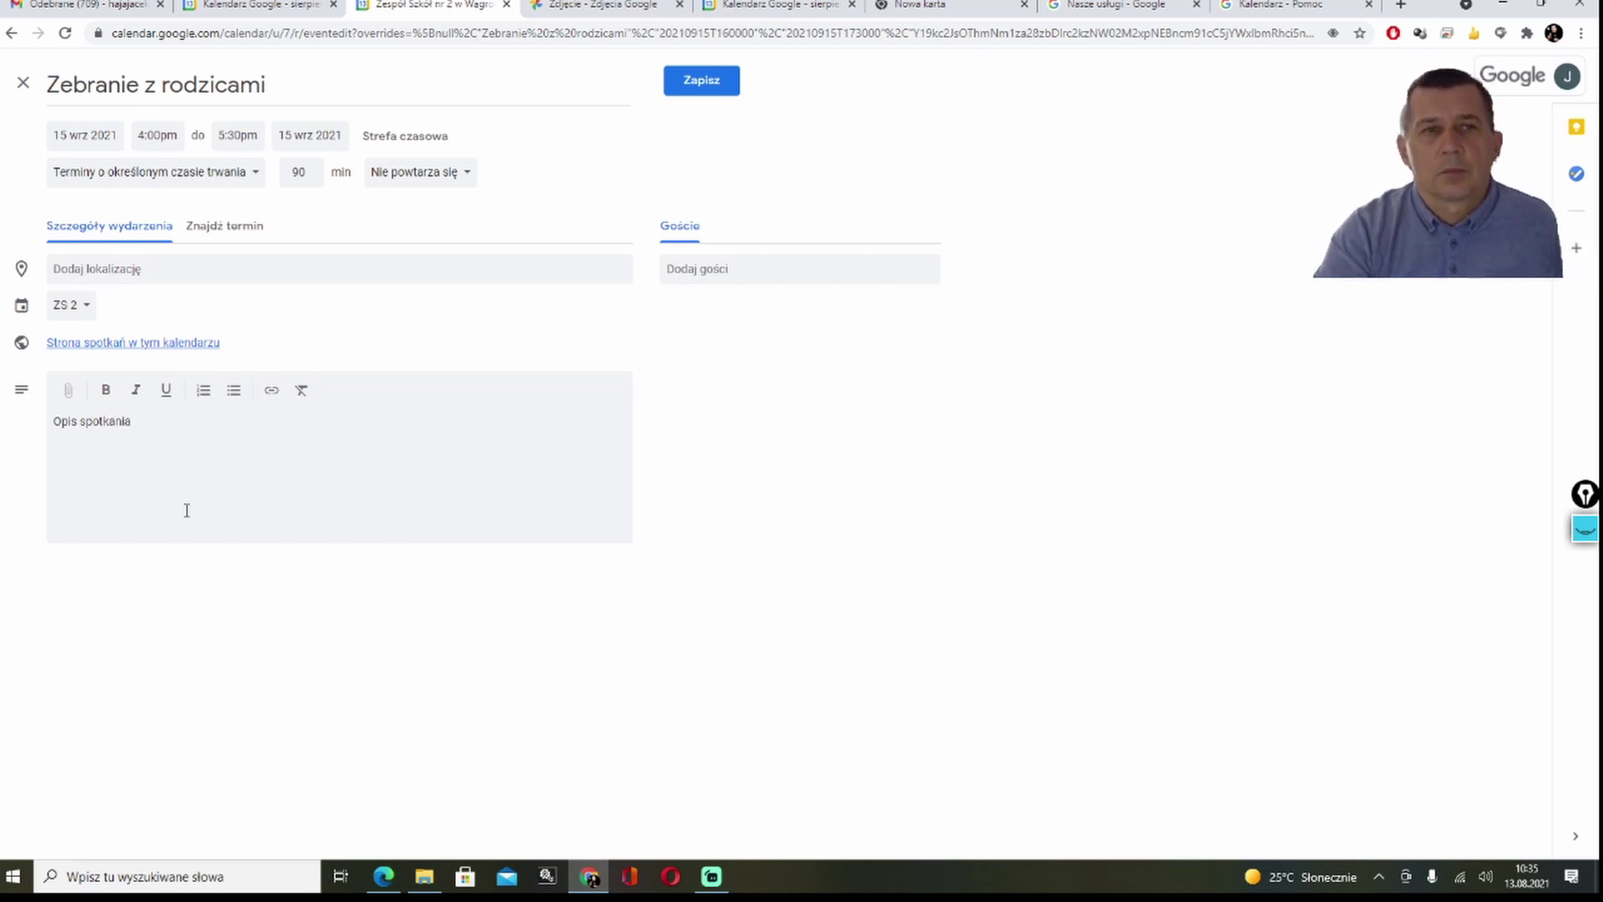
left_click(695, 86)
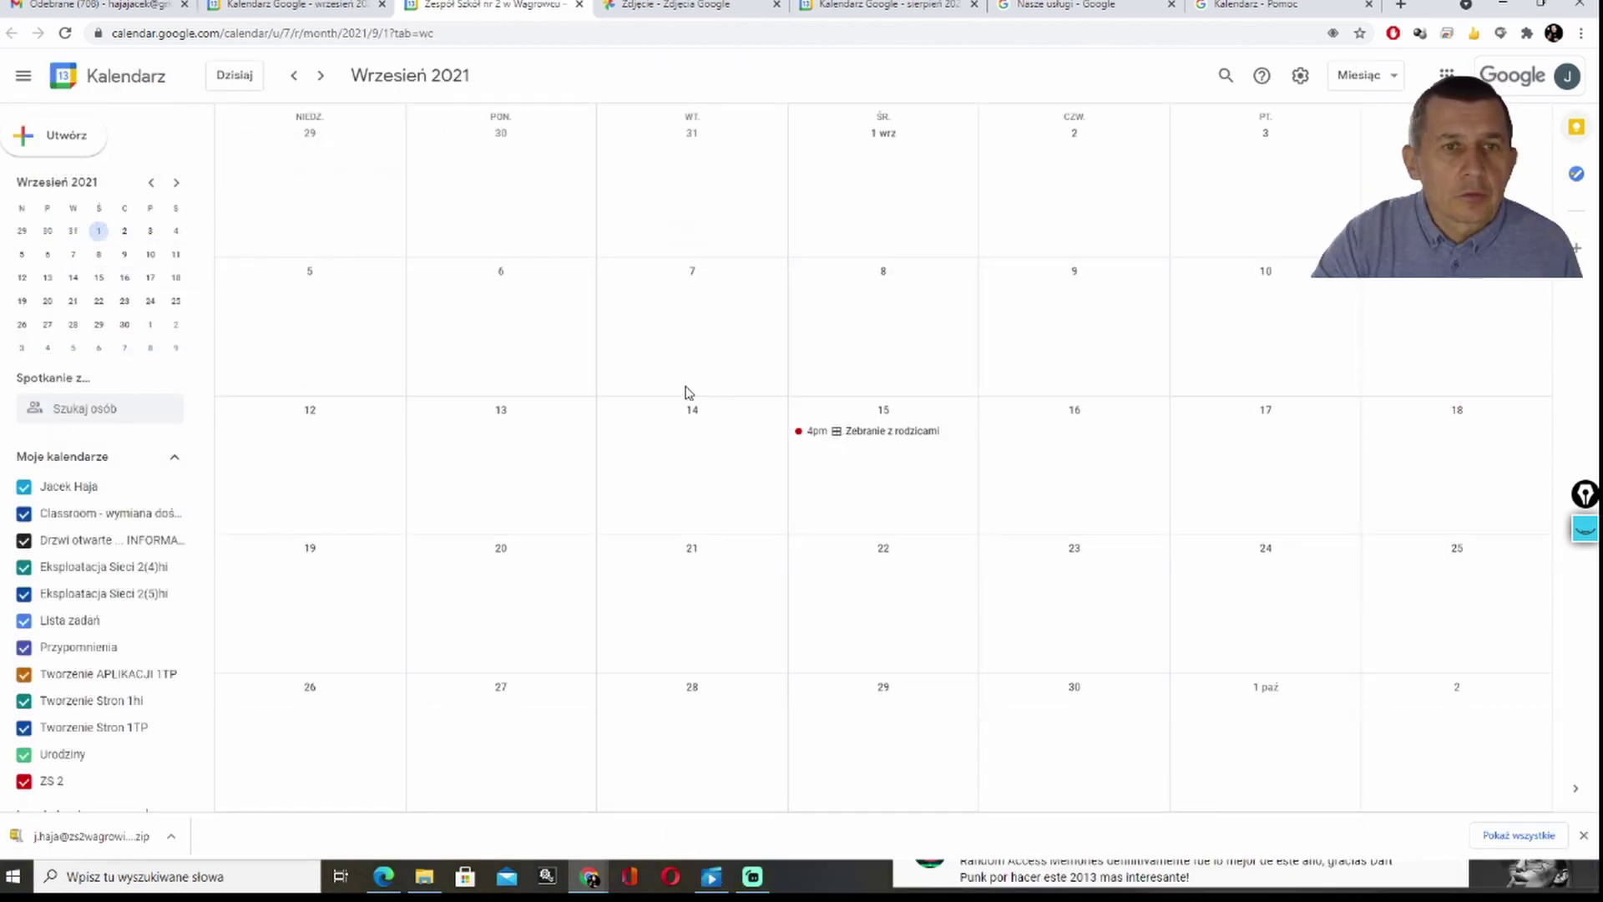
Step: Go back through the school calendar's earlier months to May 2021 to examine its events
left_click(293, 81)
left_click(293, 81)
left_click(294, 81)
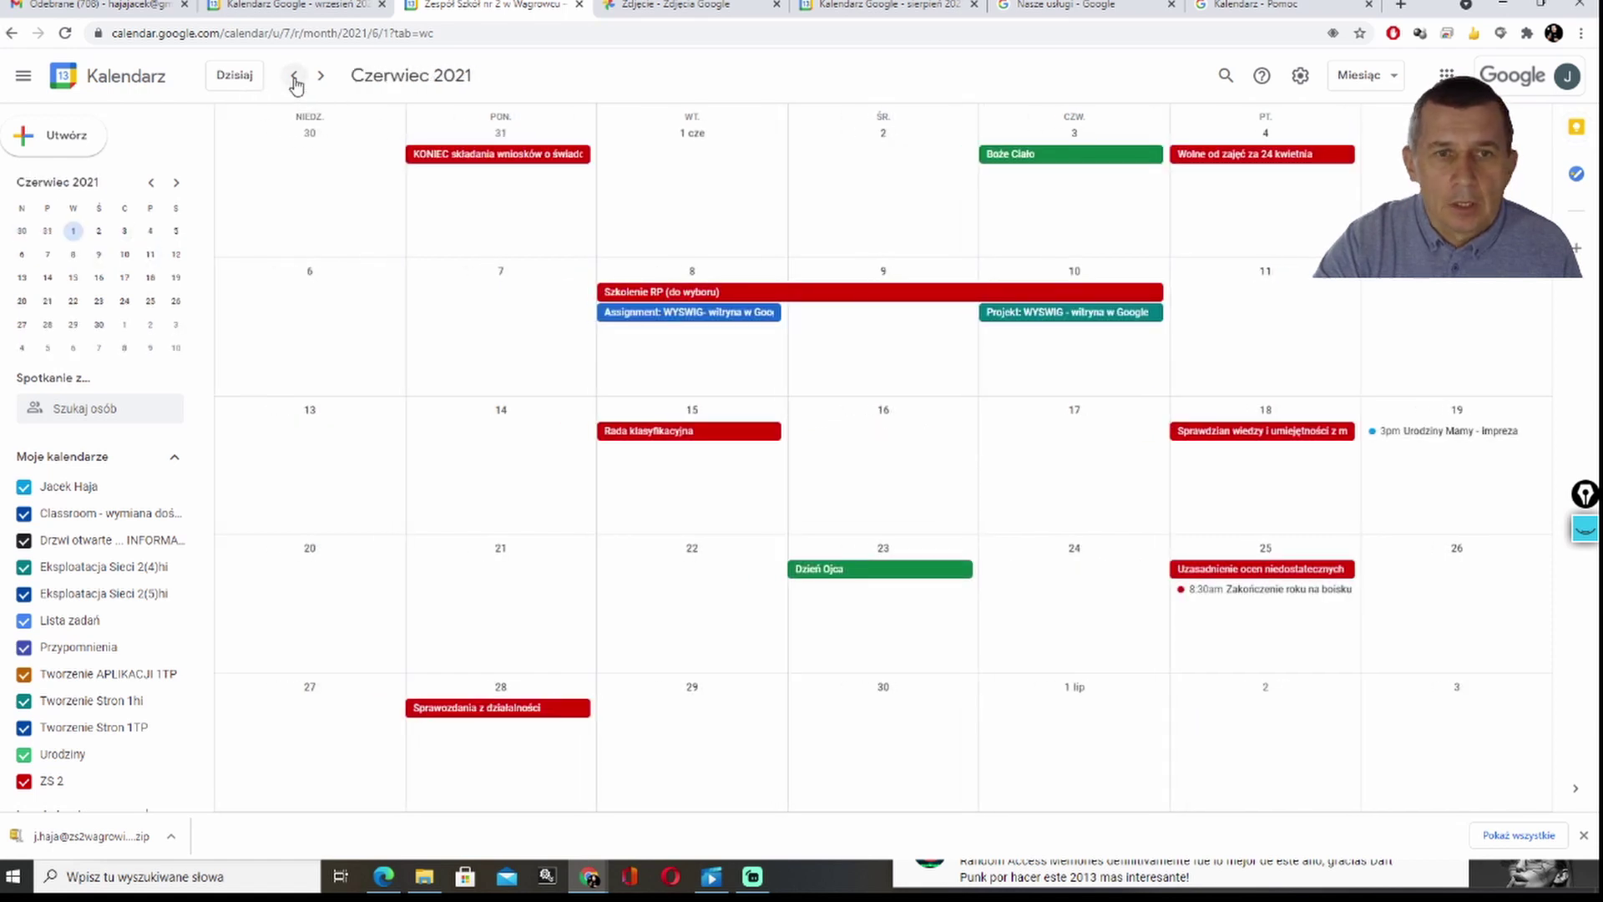
left_click(294, 81)
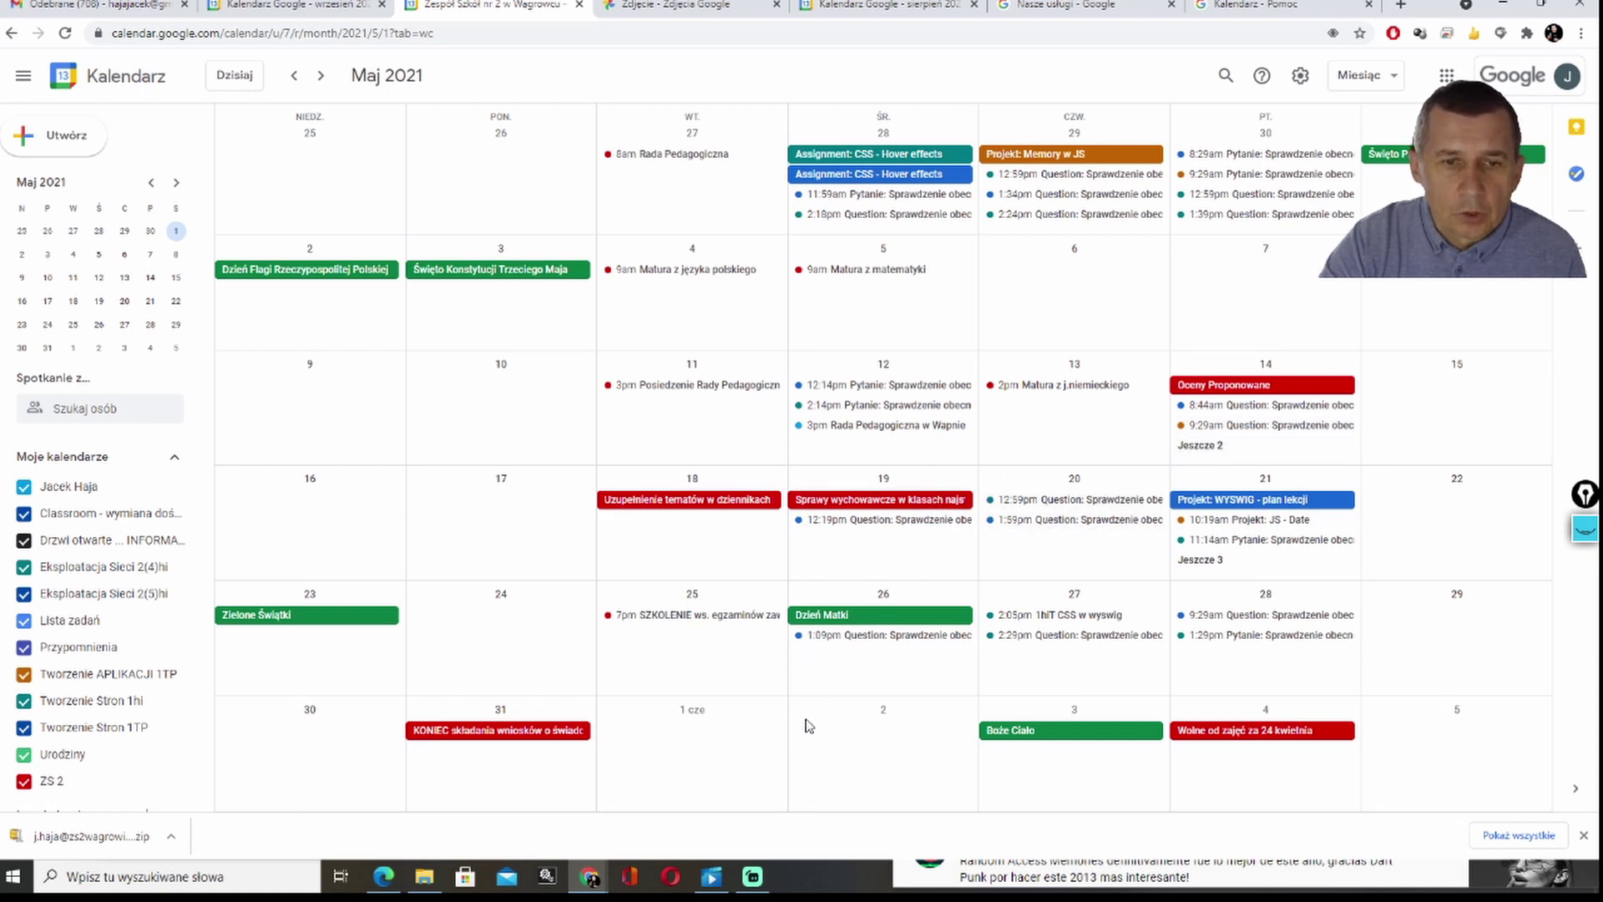
Step: Show the phone's calendar in the Edge window, circle the first weeks of August and the phone view in ink, and clear the marks
left_click(386, 884)
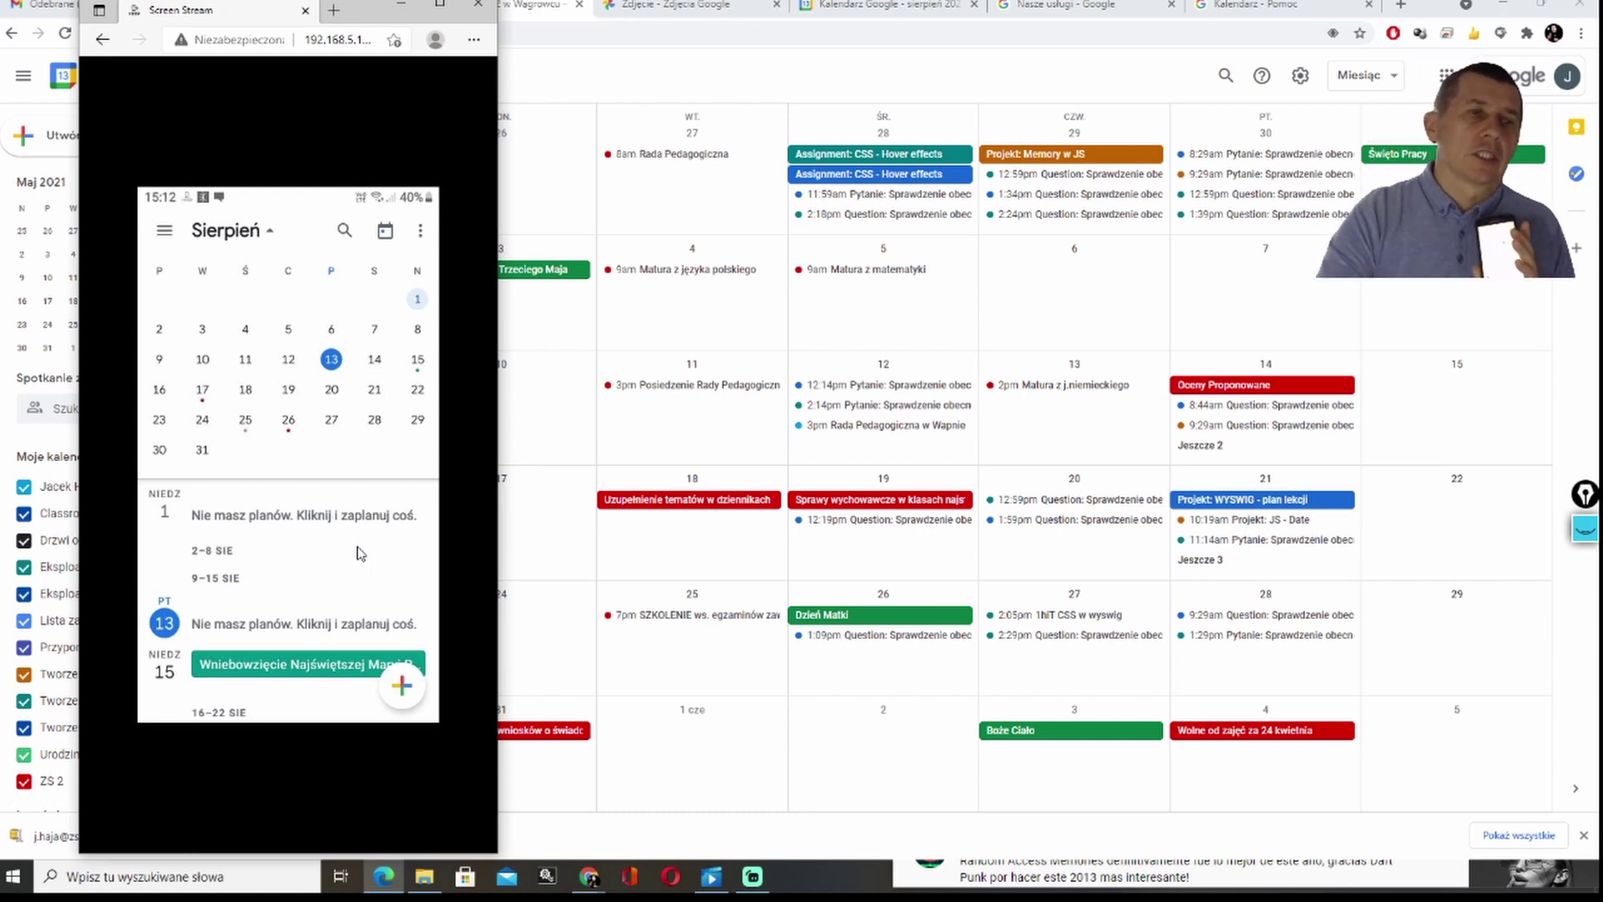
left_click(1585, 527)
left_click_drag(204, 272, 159, 292)
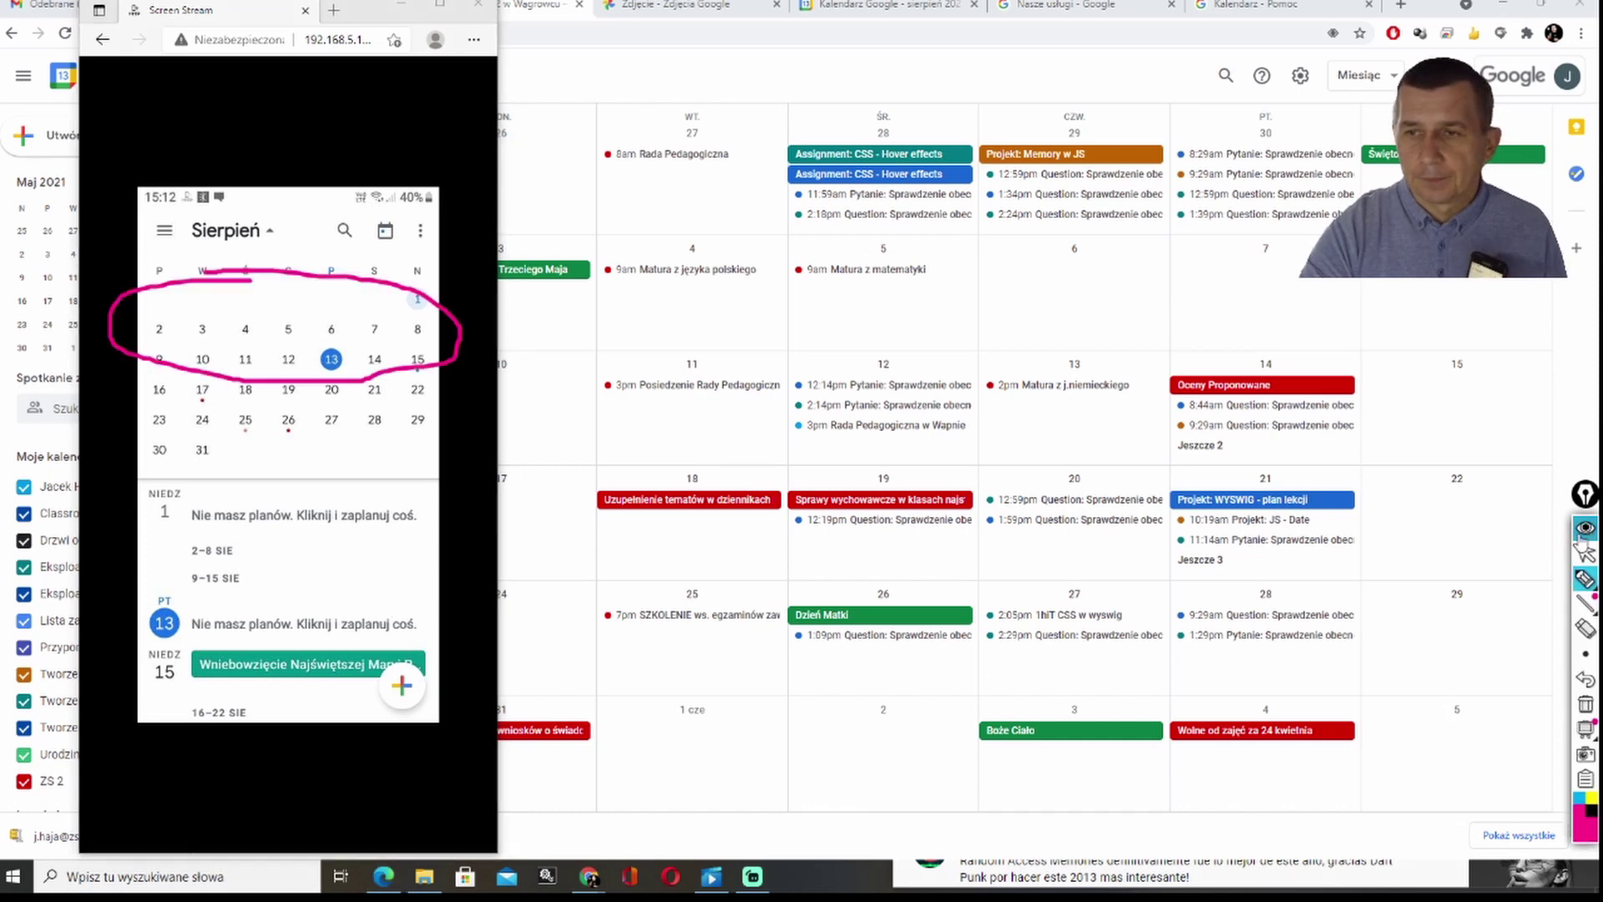
left_click_drag(301, 163, 4, 451)
mouse_move(17, 678)
left_mouse_down()
mouse_move(357, 116)
mouse_move(284, 138)
left_mouse_up()
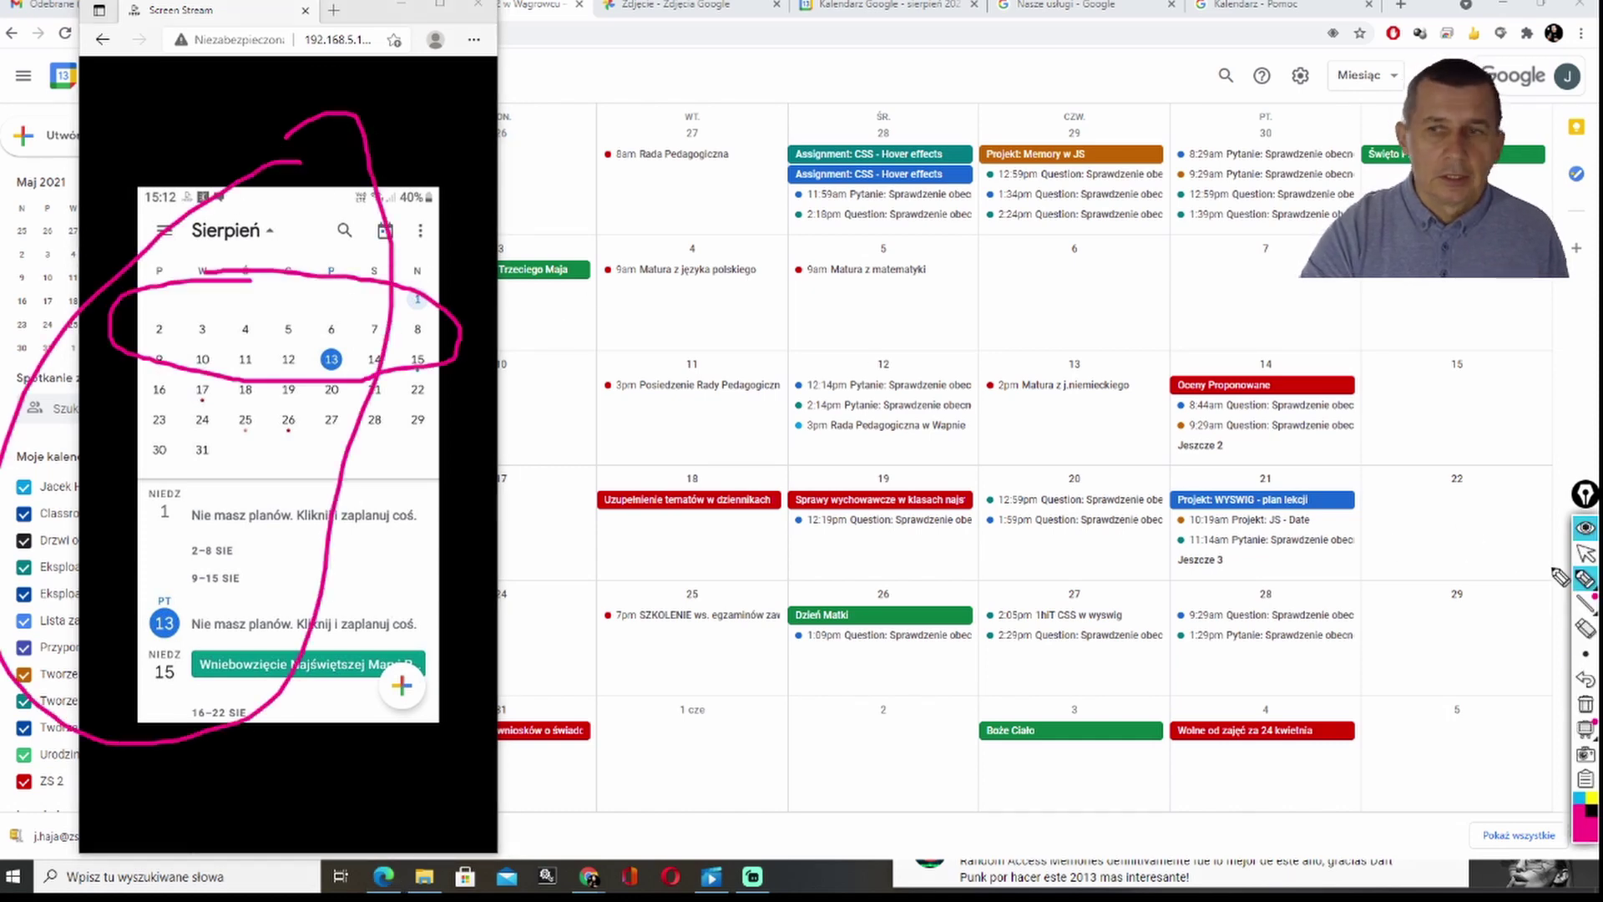
left_click(1585, 705)
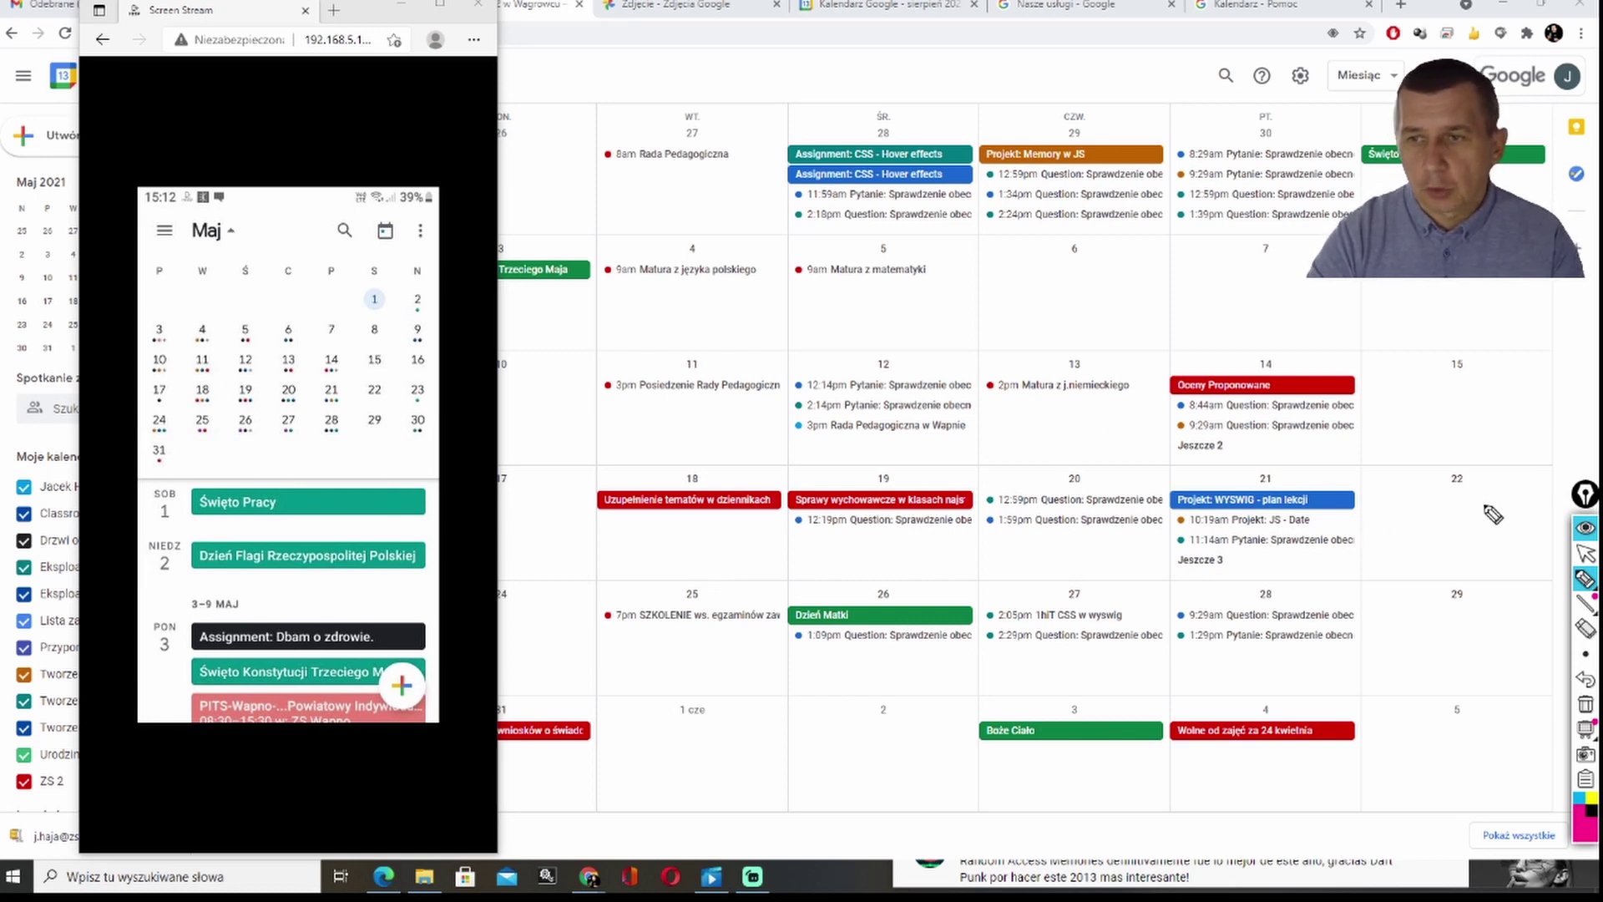
Step: Mark 11 and 12 May in ink on the phone's calendar, and clear the marks
left_click(1584, 579)
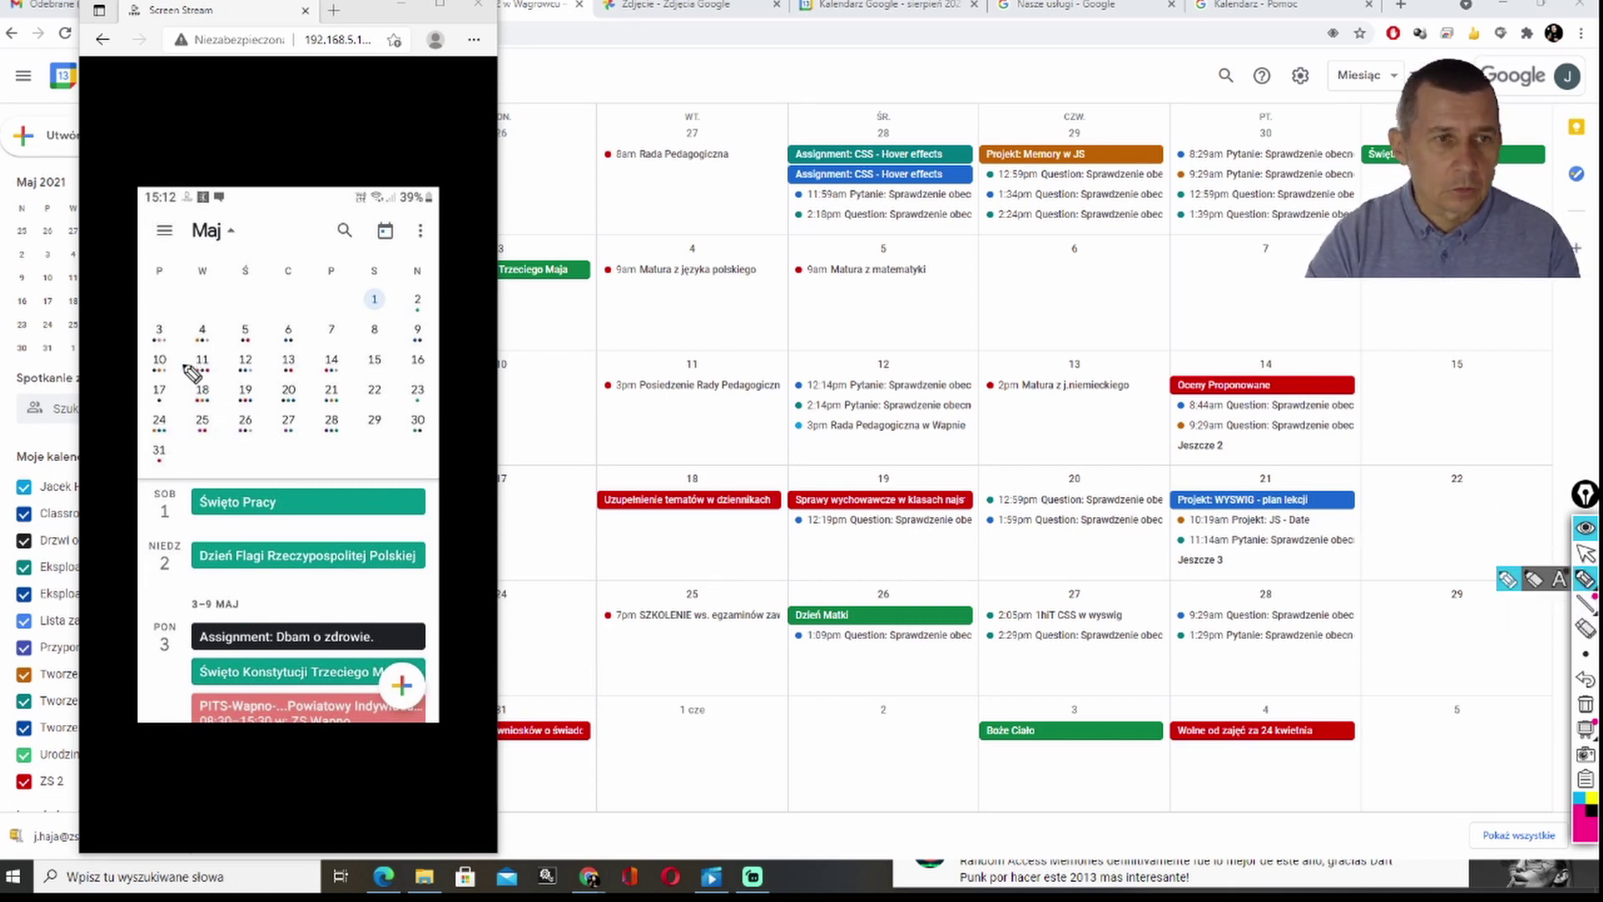
mouse_move(180, 343)
left_mouse_down()
mouse_move(206, 380)
mouse_move(218, 344)
mouse_move(263, 378)
mouse_move(243, 339)
left_mouse_up()
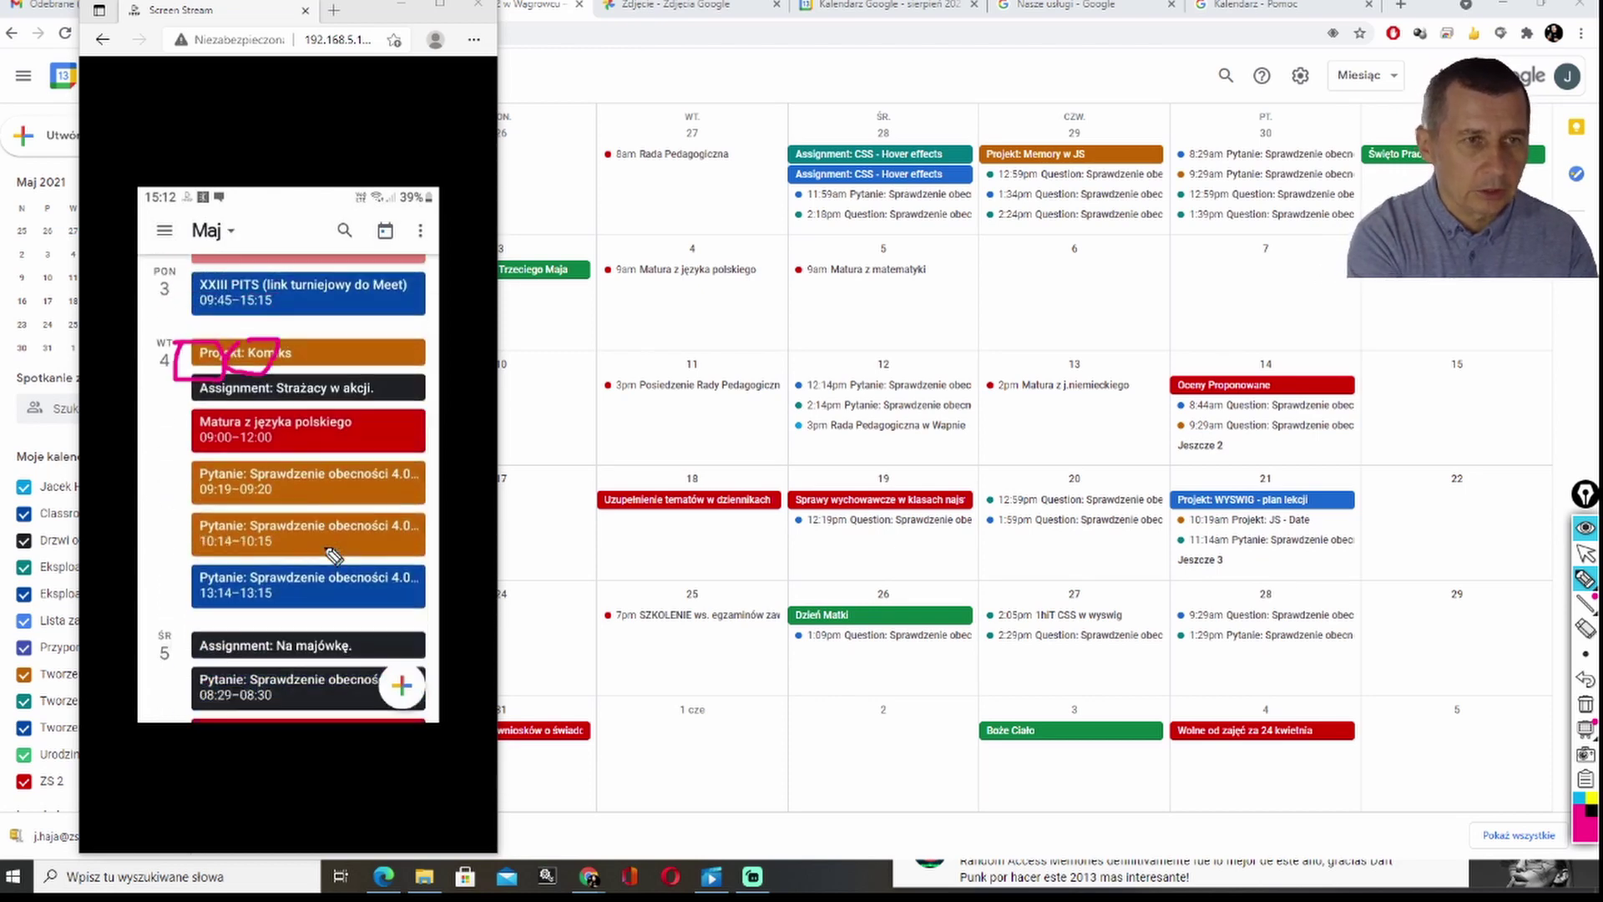
left_click(1584, 706)
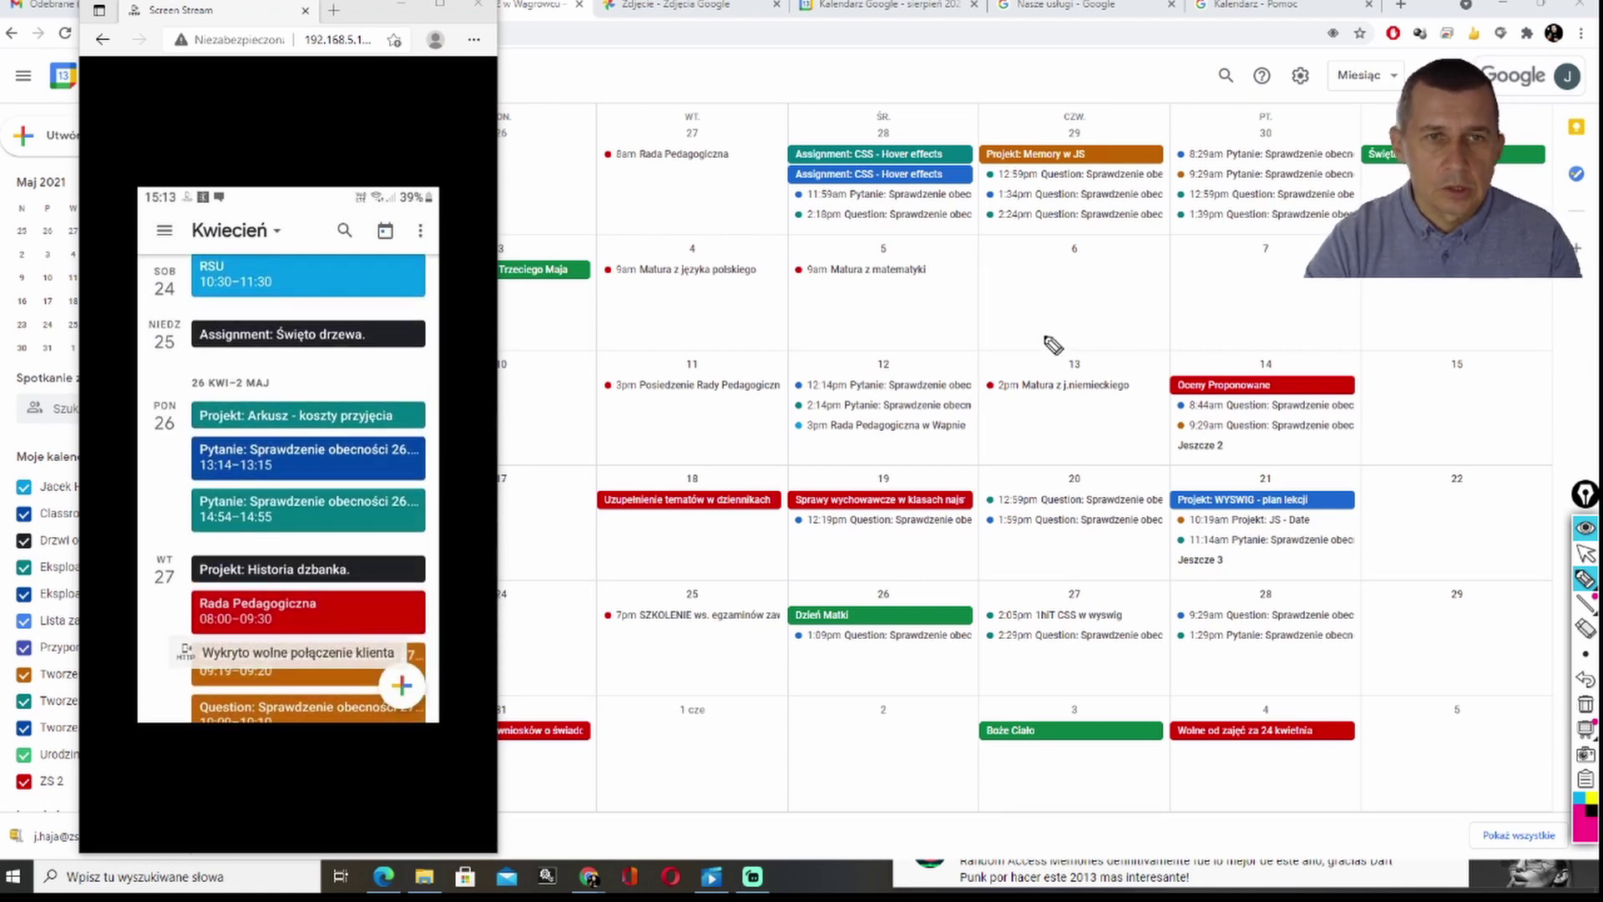
Step: Outline the Polish and mathematics matura events on 4 and 5 May in ink, clear the outlines, and return to the browser calendar
left_click(1587, 582)
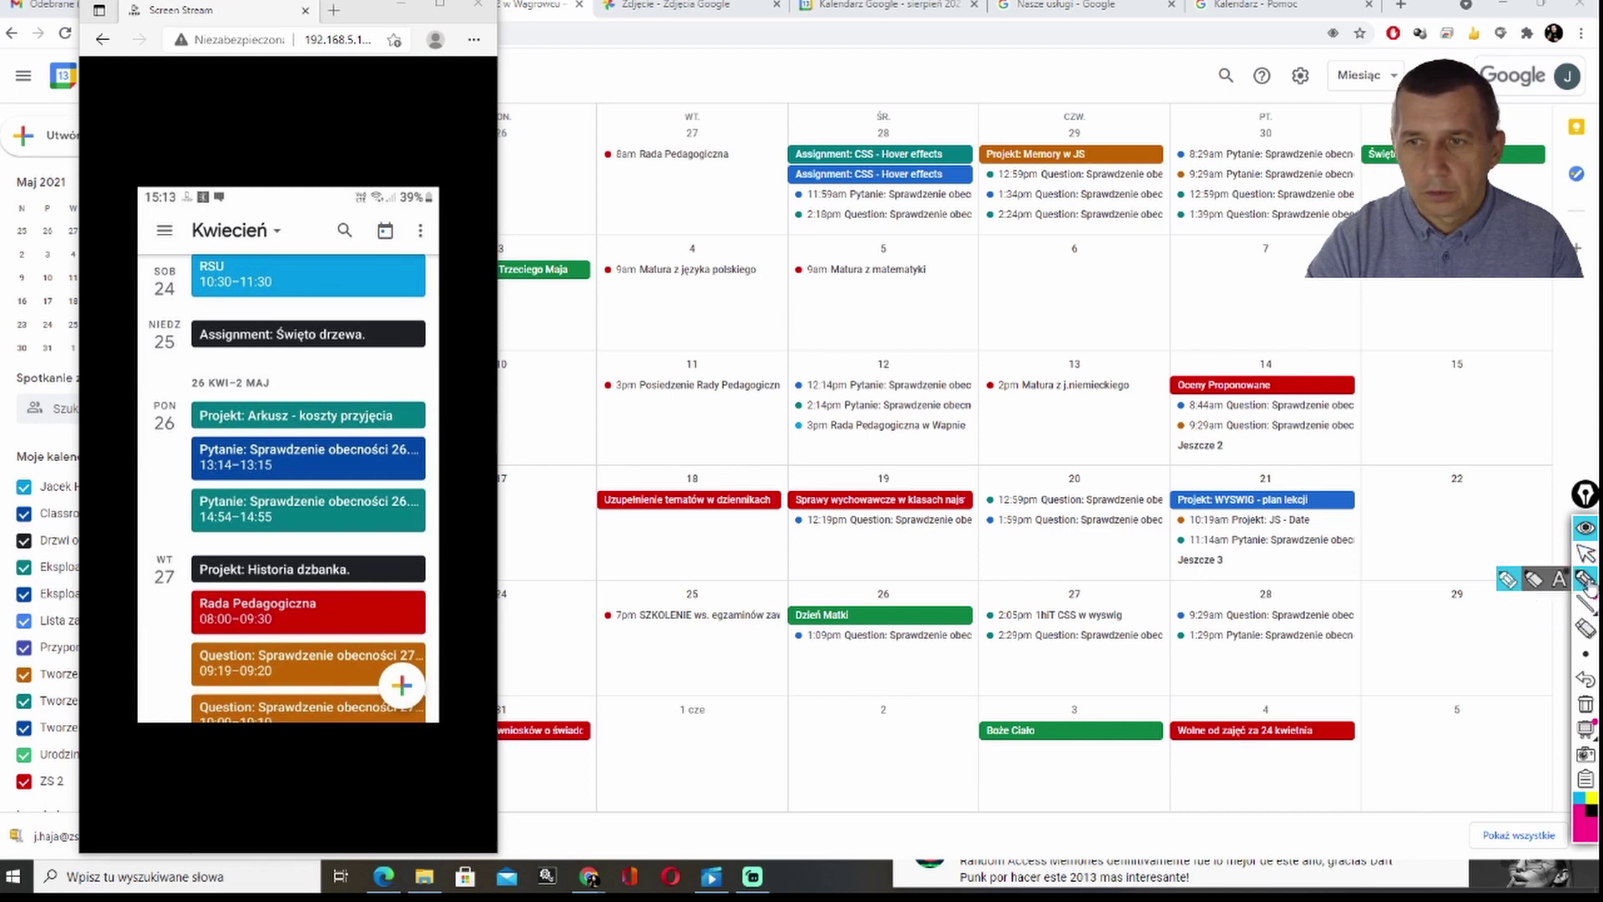
mouse_move(785, 248)
left_mouse_down()
mouse_move(916, 308)
mouse_move(960, 250)
mouse_move(790, 249)
left_mouse_up()
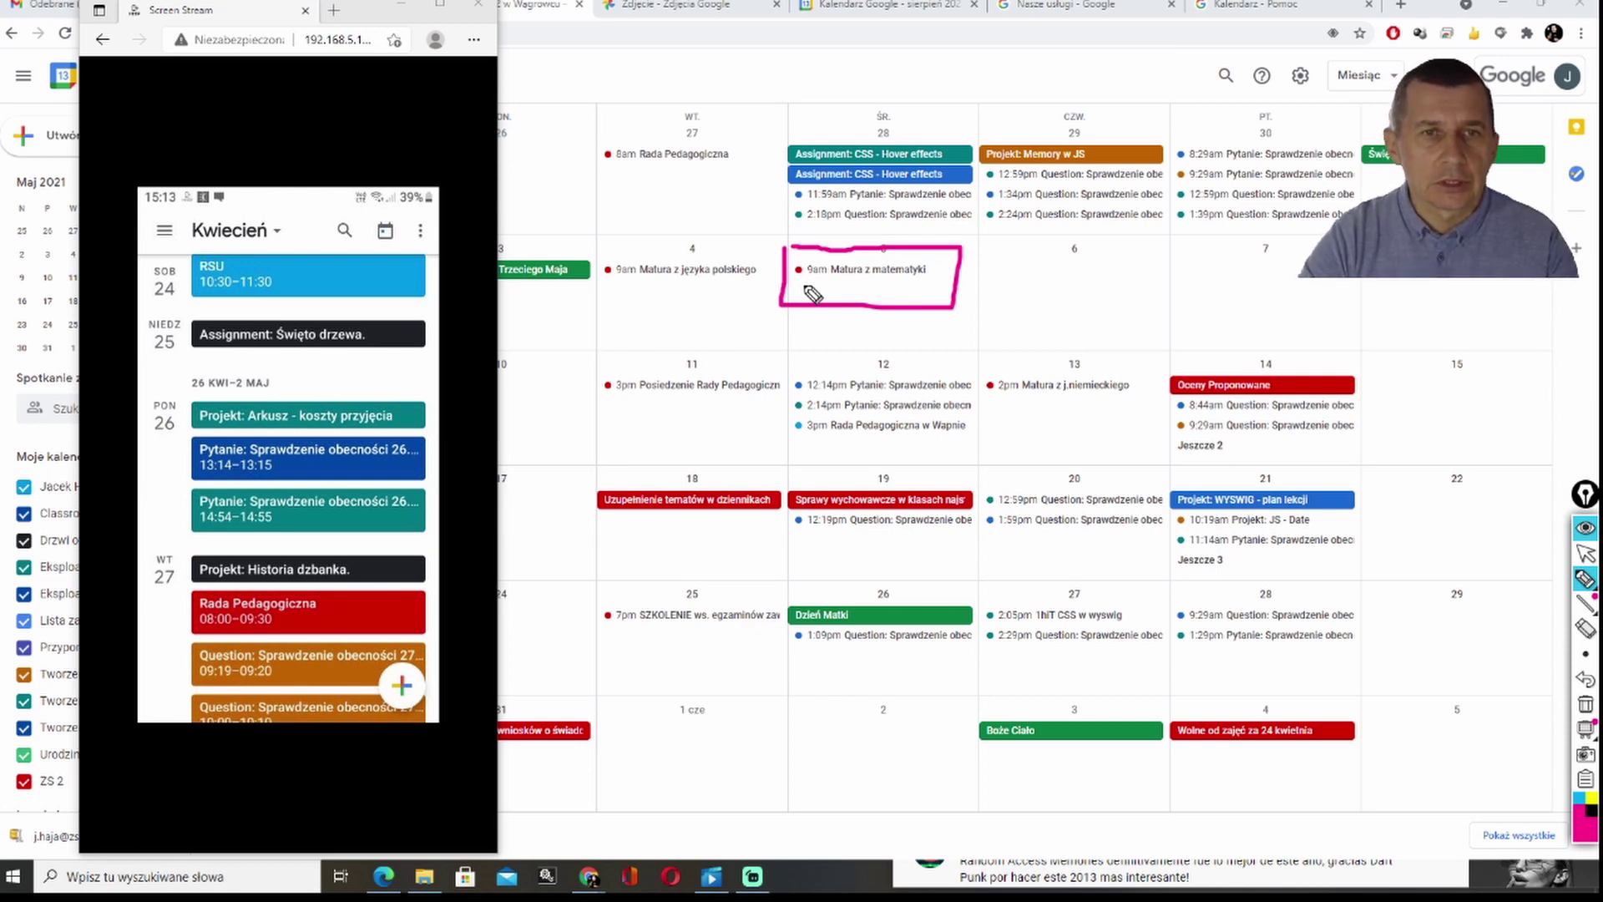
mouse_move(593, 235)
left_mouse_down()
mouse_move(643, 316)
mouse_move(777, 316)
mouse_move(612, 244)
left_mouse_up()
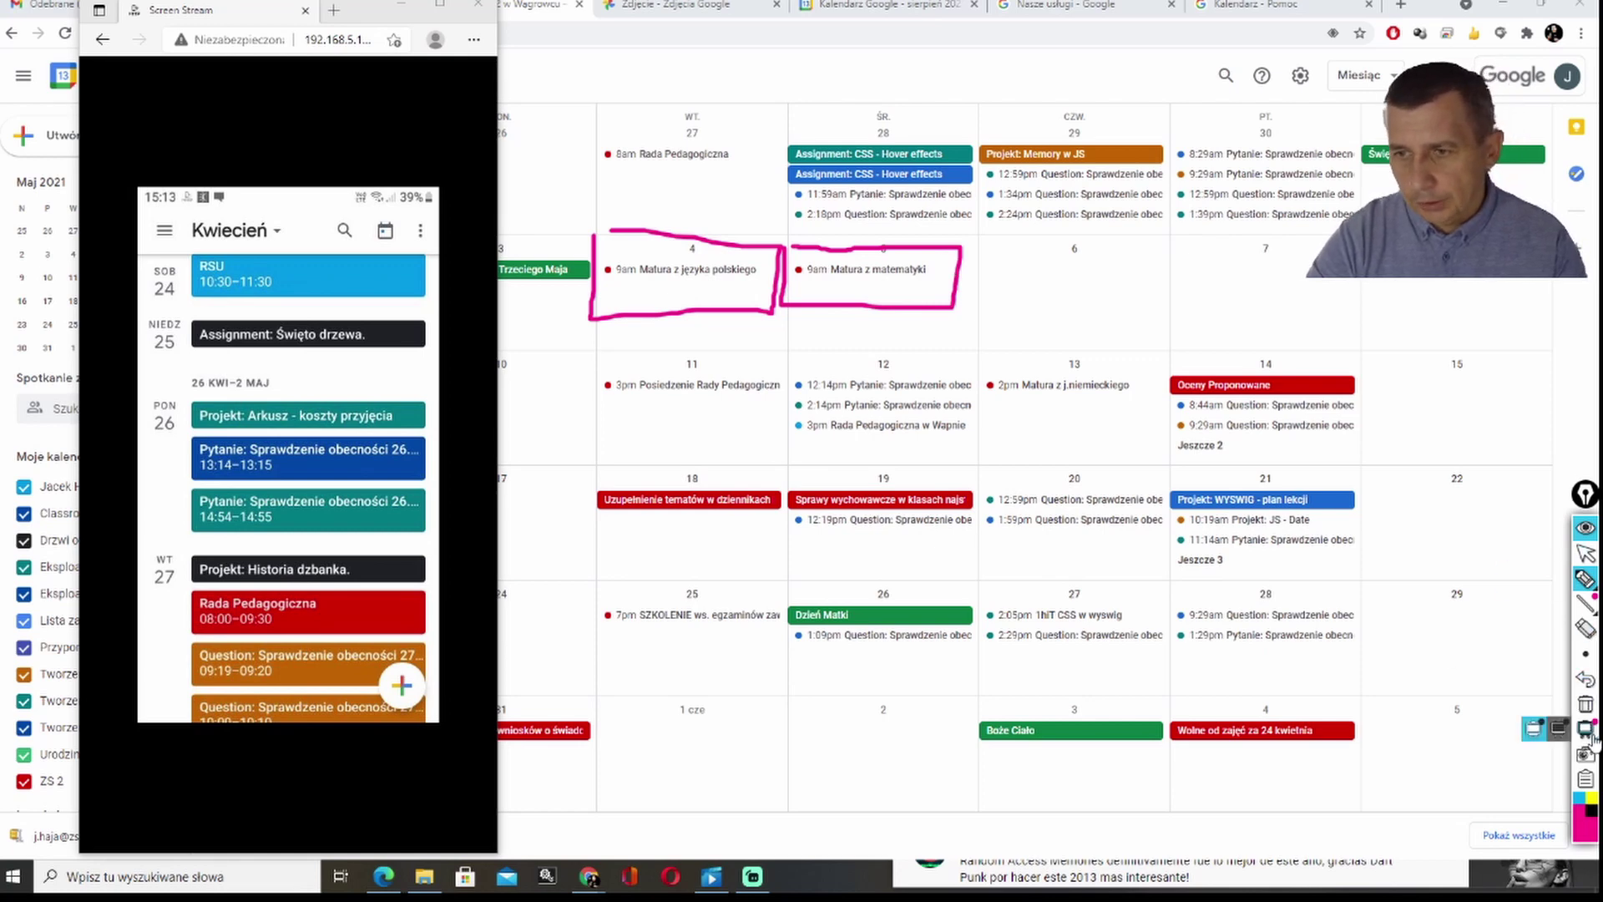
left_click(1585, 708)
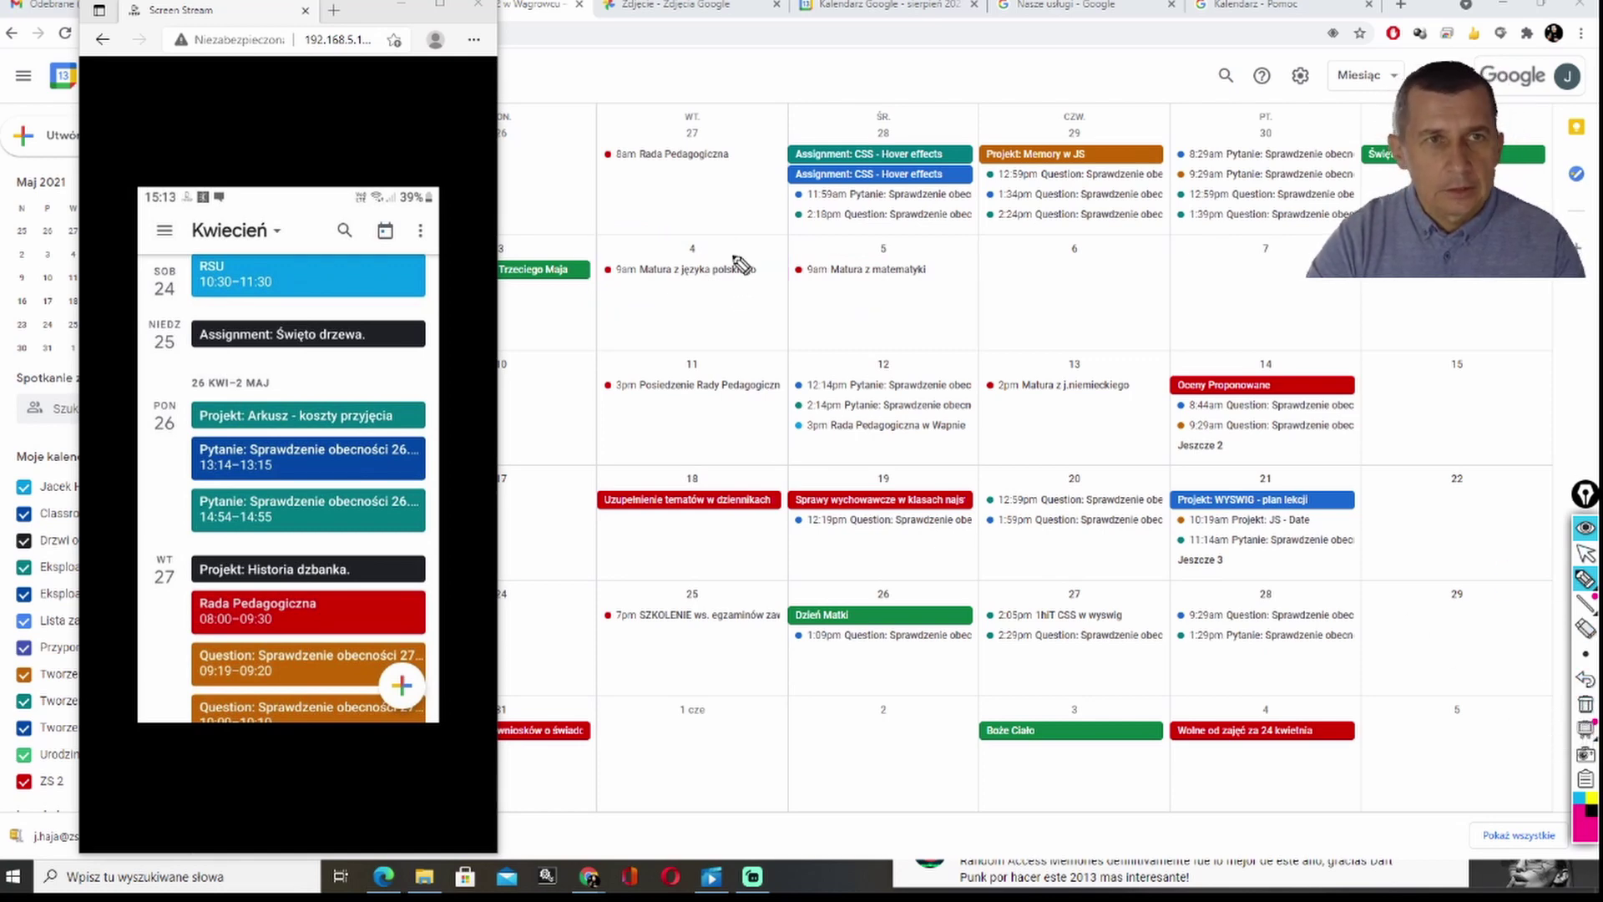
left_click(1586, 552)
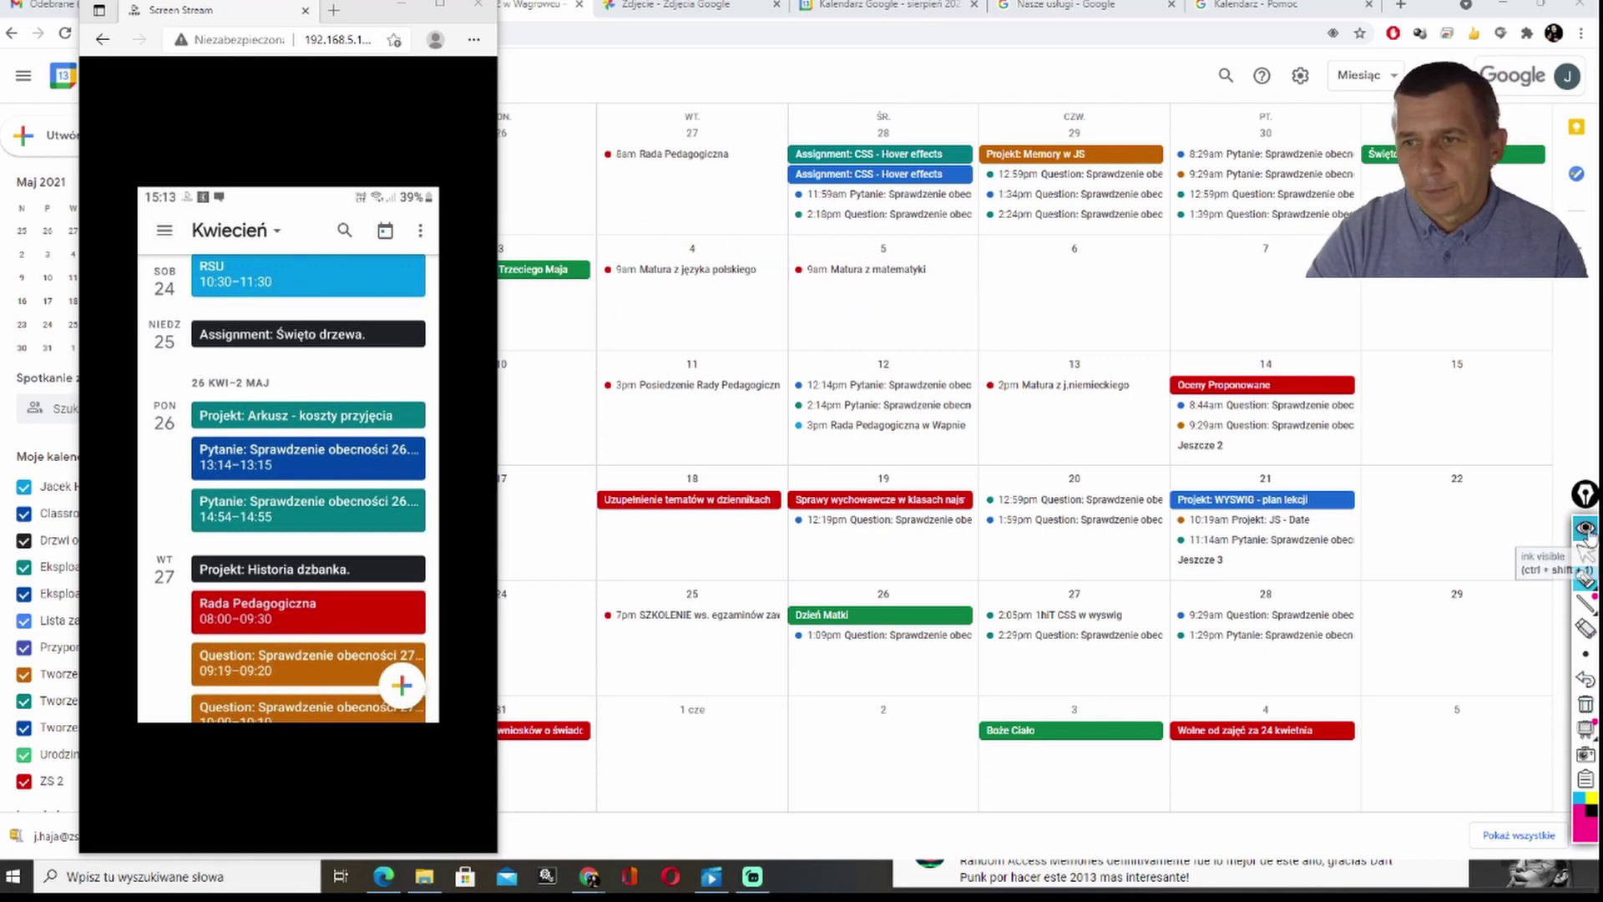
left_click(683, 88)
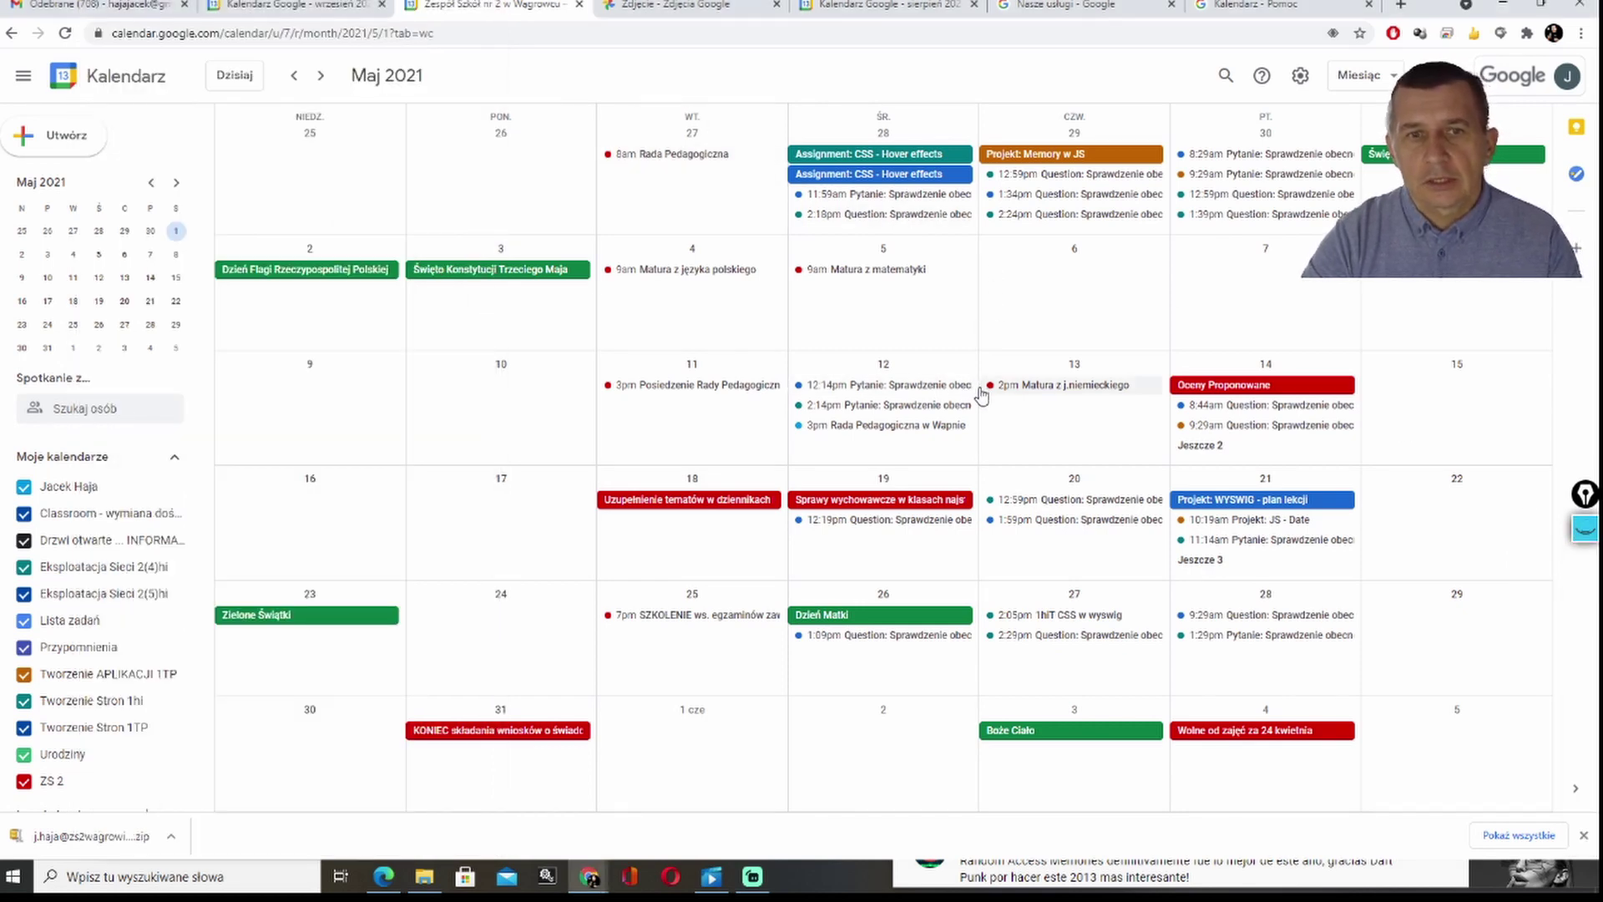
Step: Open the 18 May event "Uzupełnienie tematów w dziennikach klas najstarszych" for editing, examine its details, and close it without changes
left_click(708, 501)
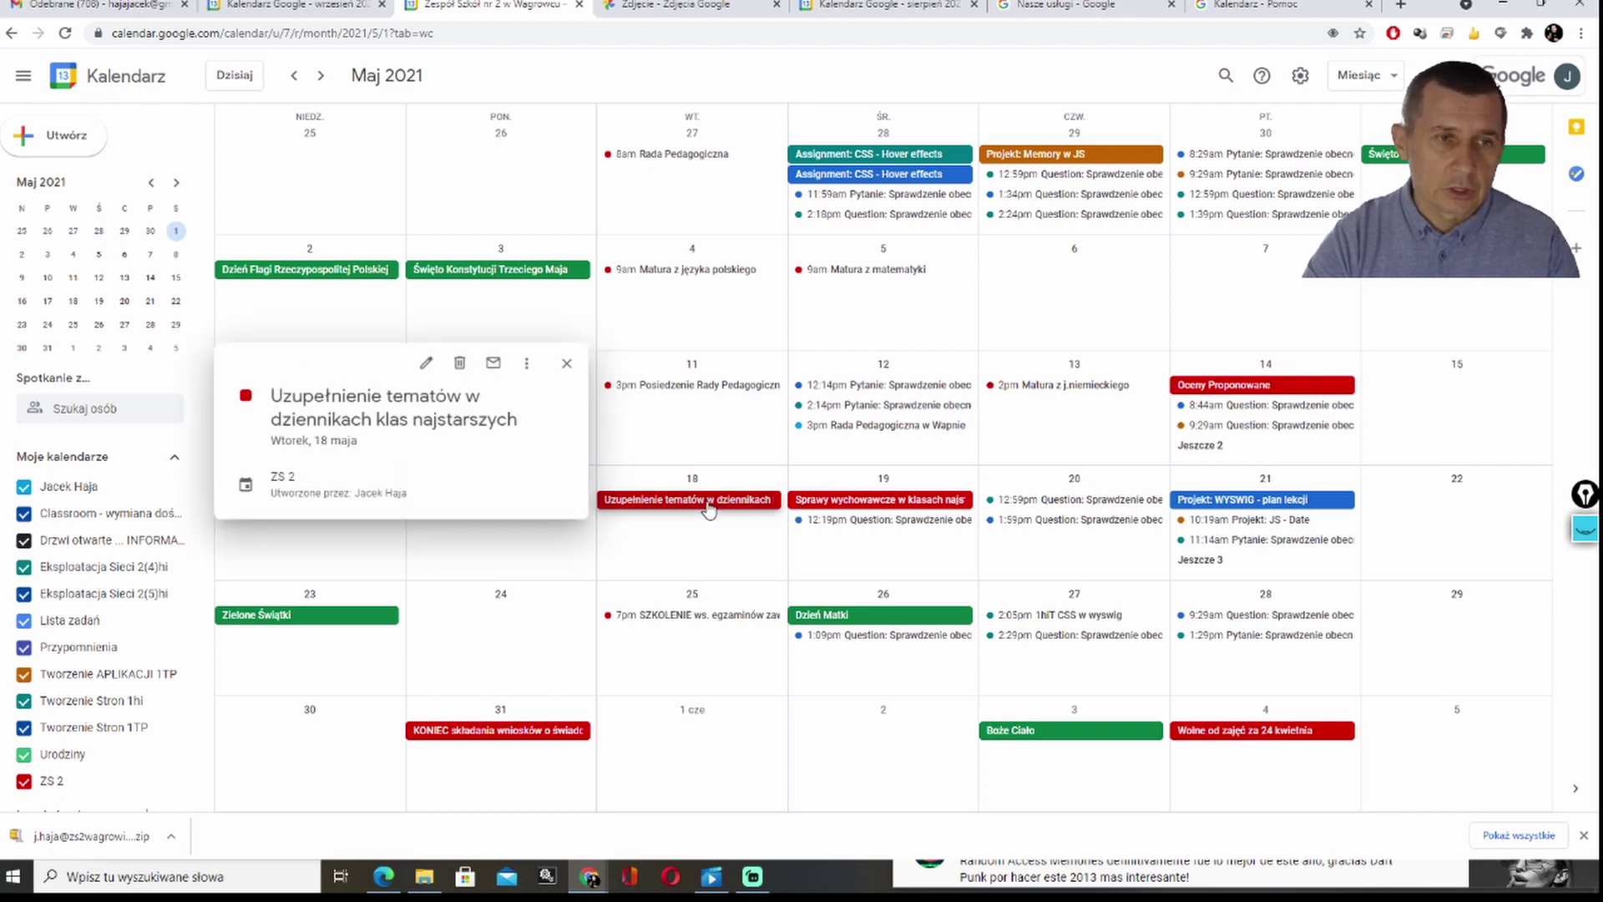
left_click(425, 362)
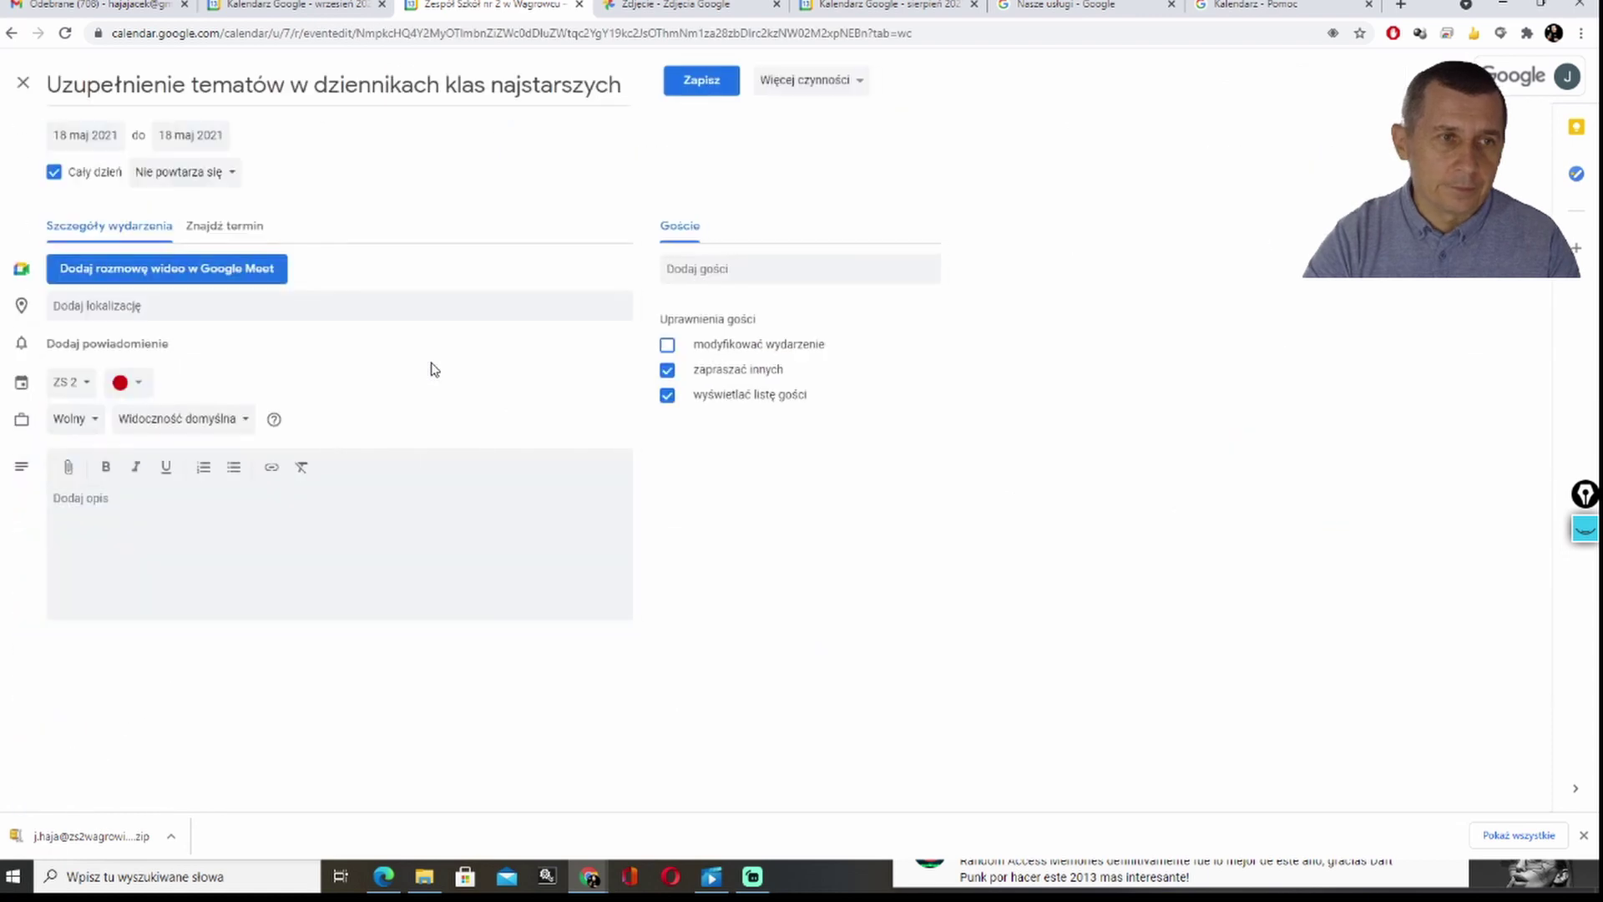
left_click(88, 510)
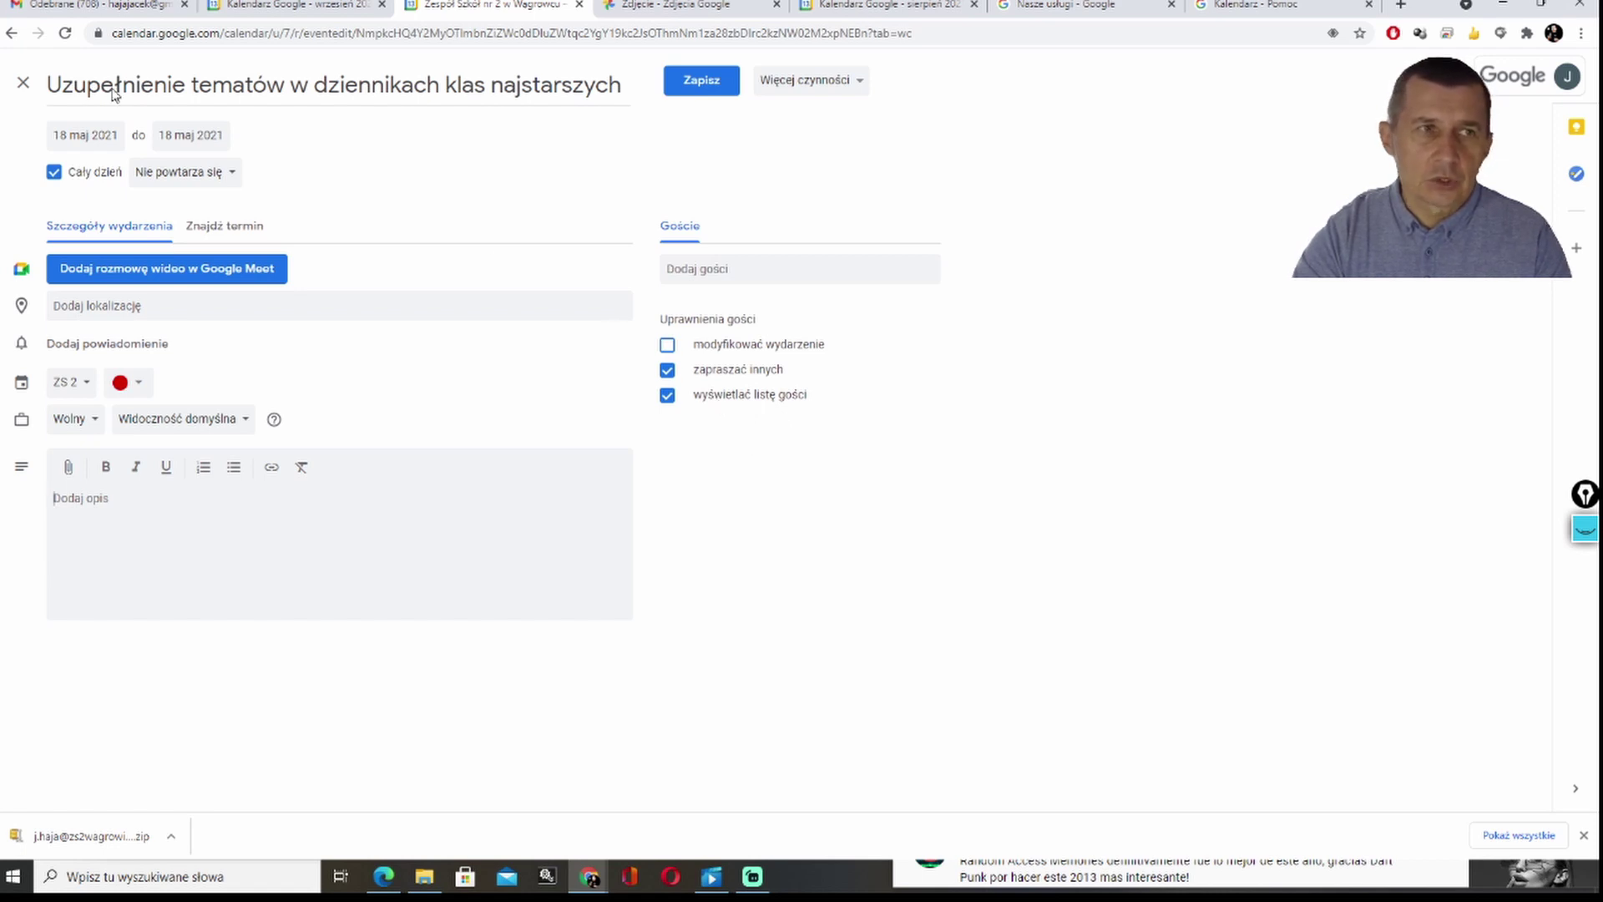
left_click(21, 83)
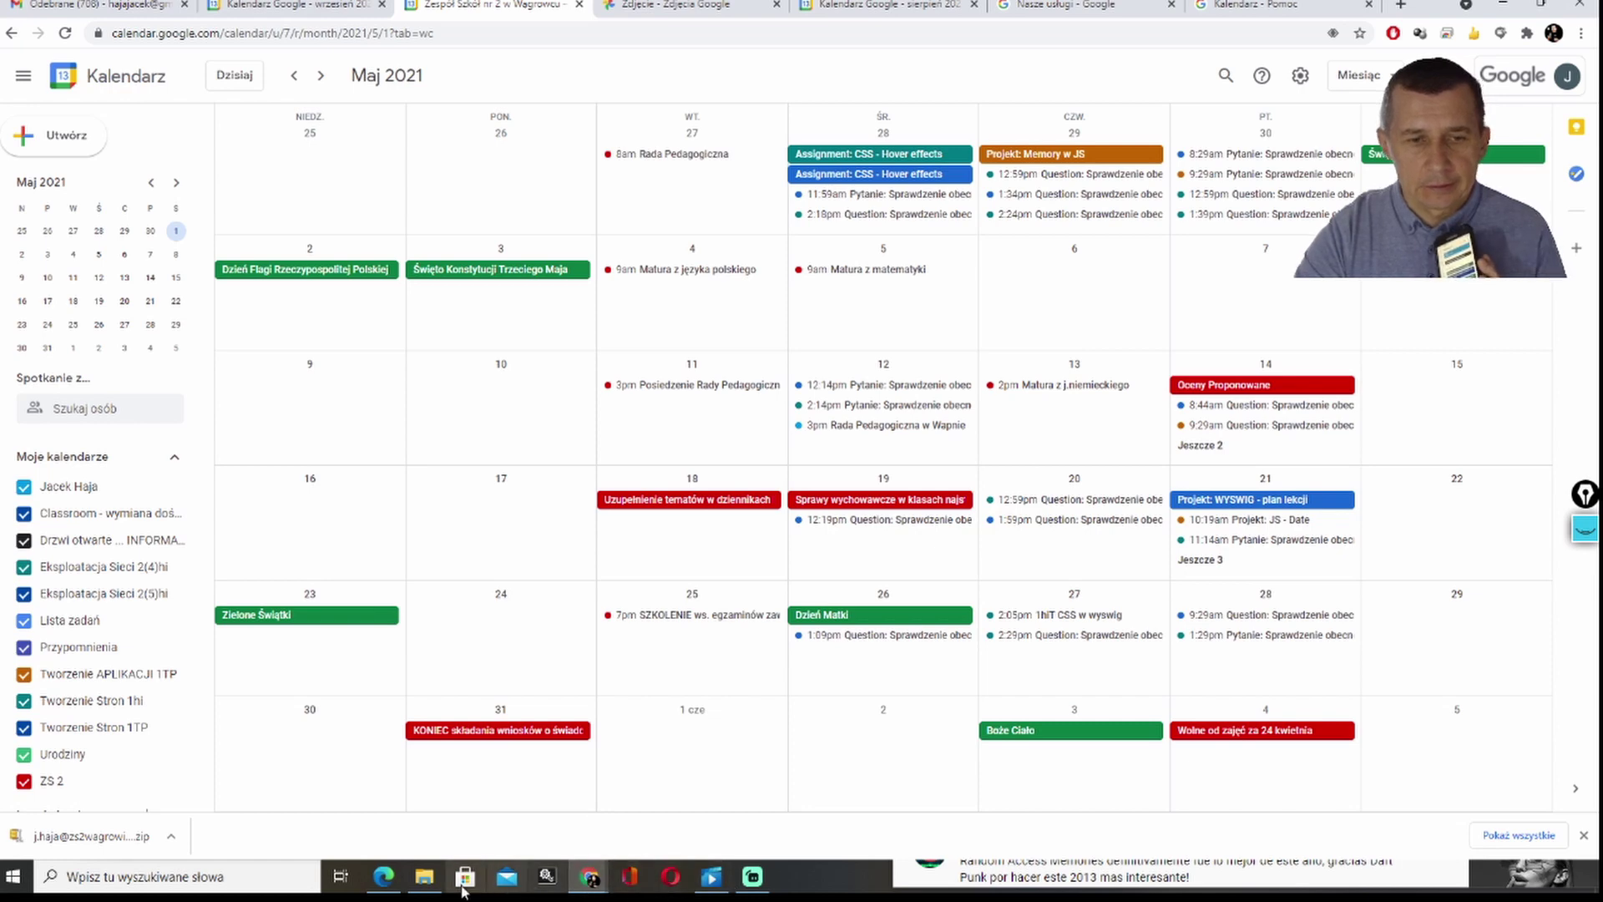
Step: Switch to the Edge window to show the phone's calendar again
left_click(383, 876)
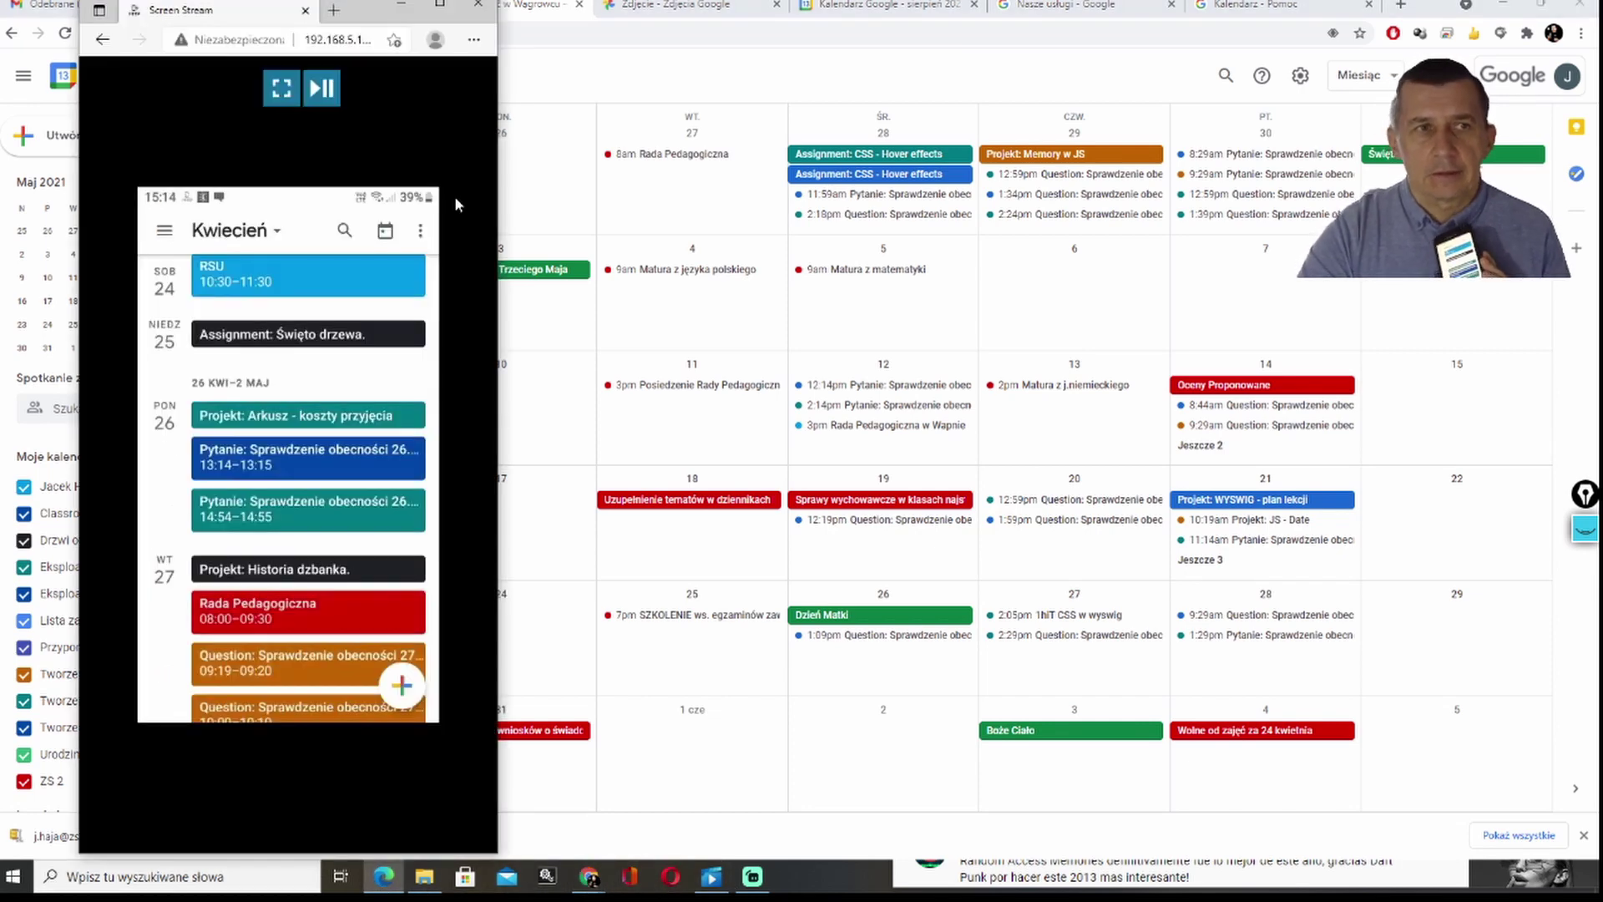